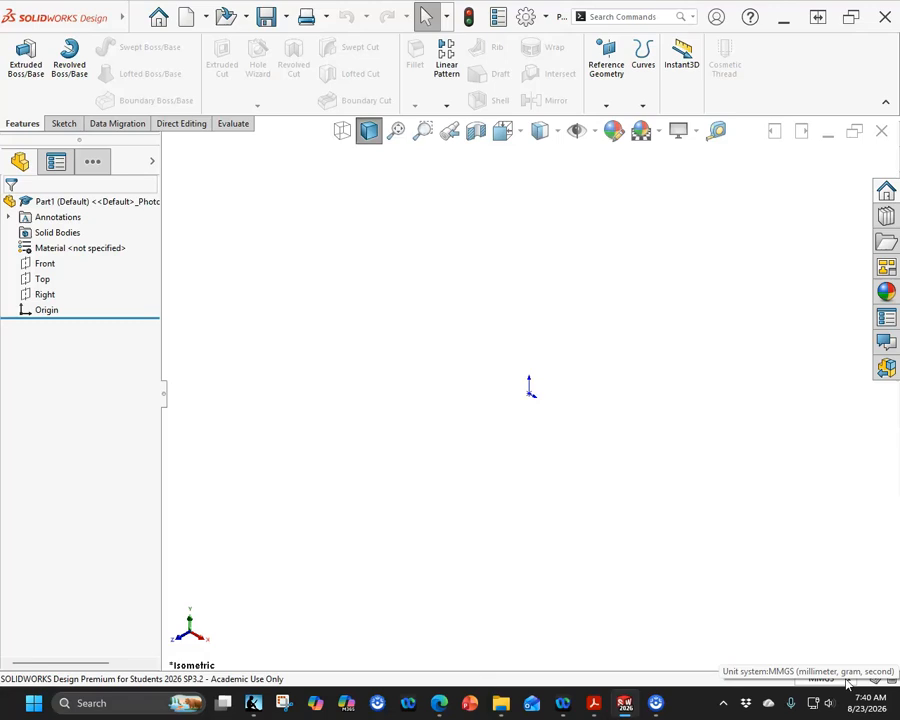
- Set the document's unit system to IPS (inch, pound, second) with three decimal places for length
{"action": "left_click", "coordinate": [847, 681]}
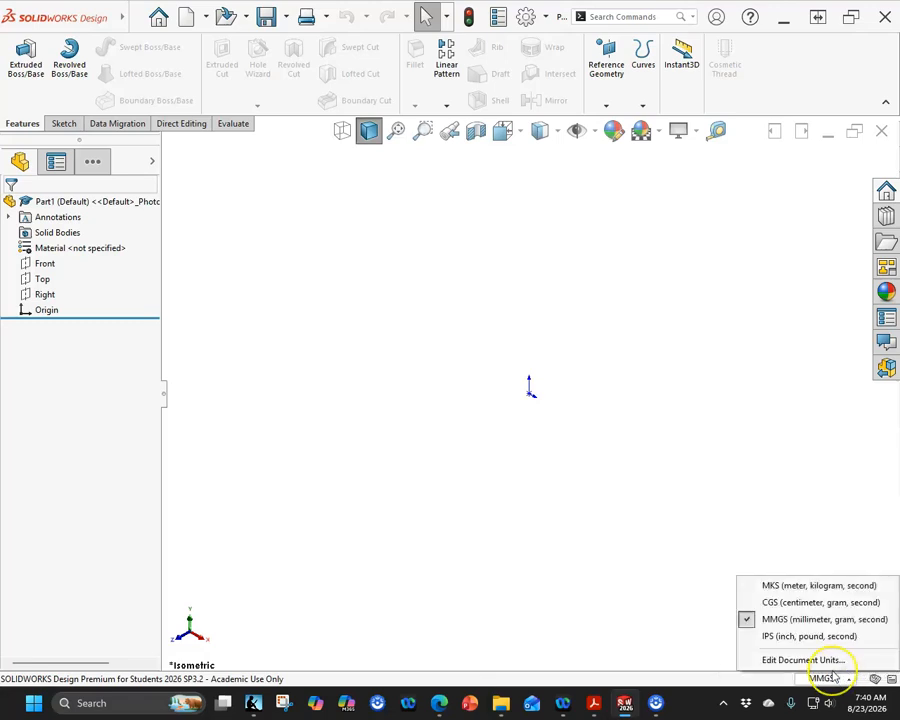
{"action": "left_click", "coordinate": [783, 661]}
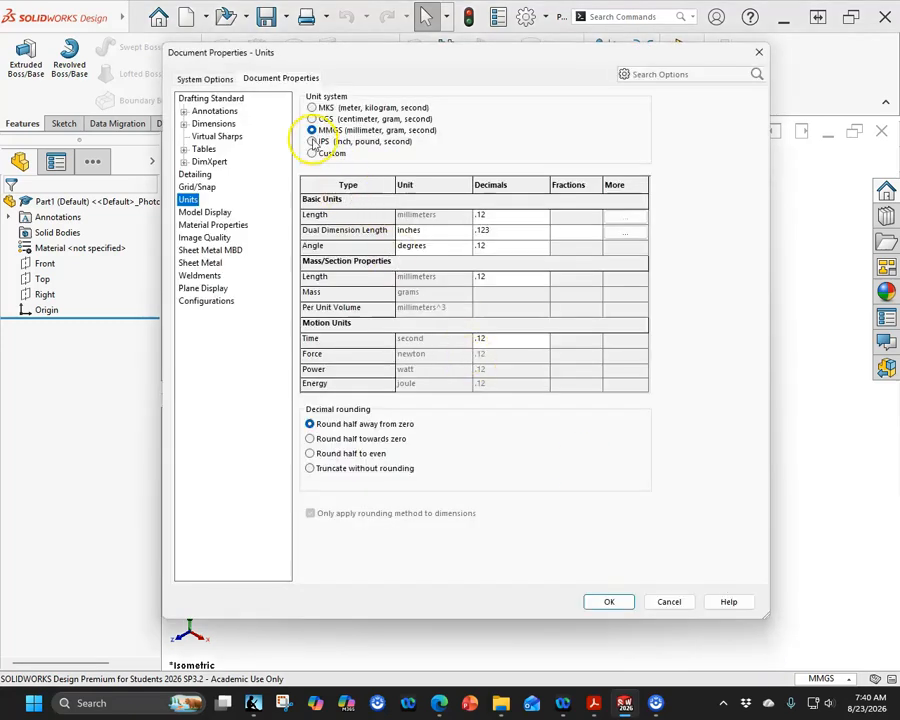
{"action": "left_click", "coordinate": [312, 141]}
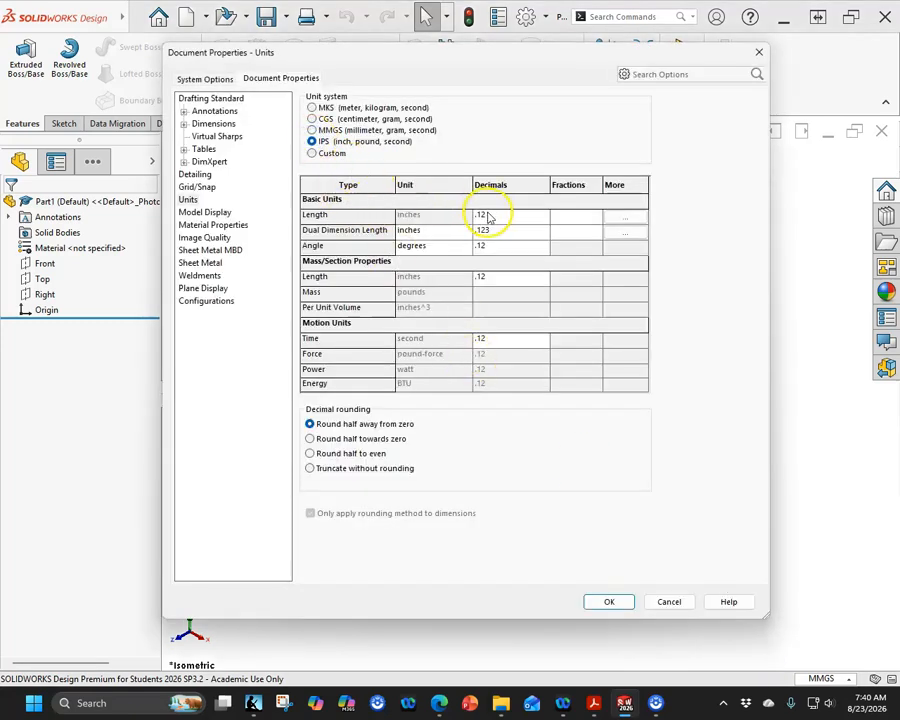
{"action": "left_click", "coordinate": [542, 216]}
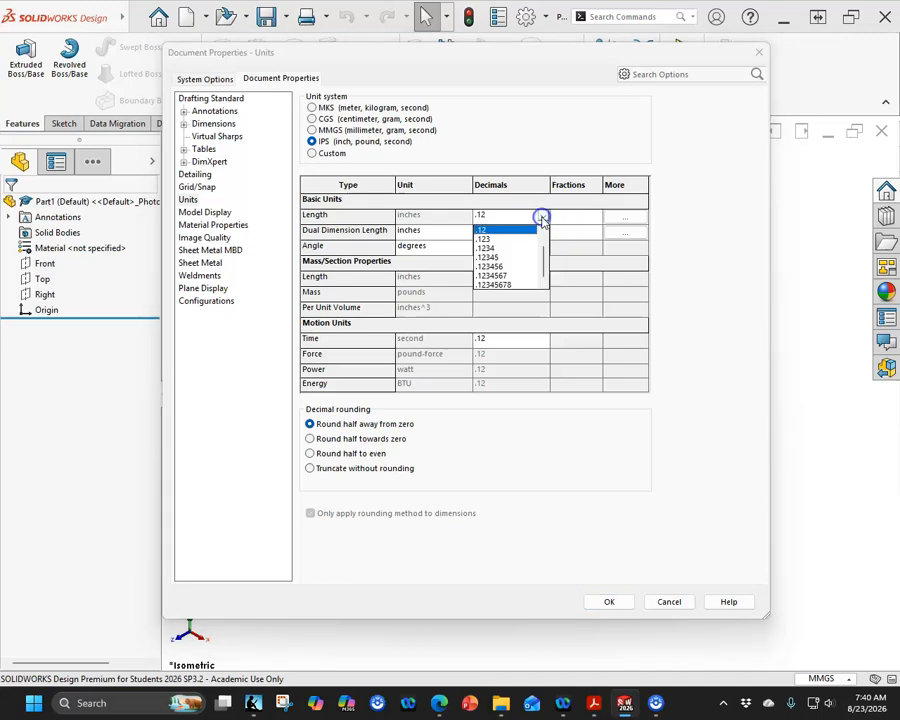
{"action": "left_click", "coordinate": [498, 238]}
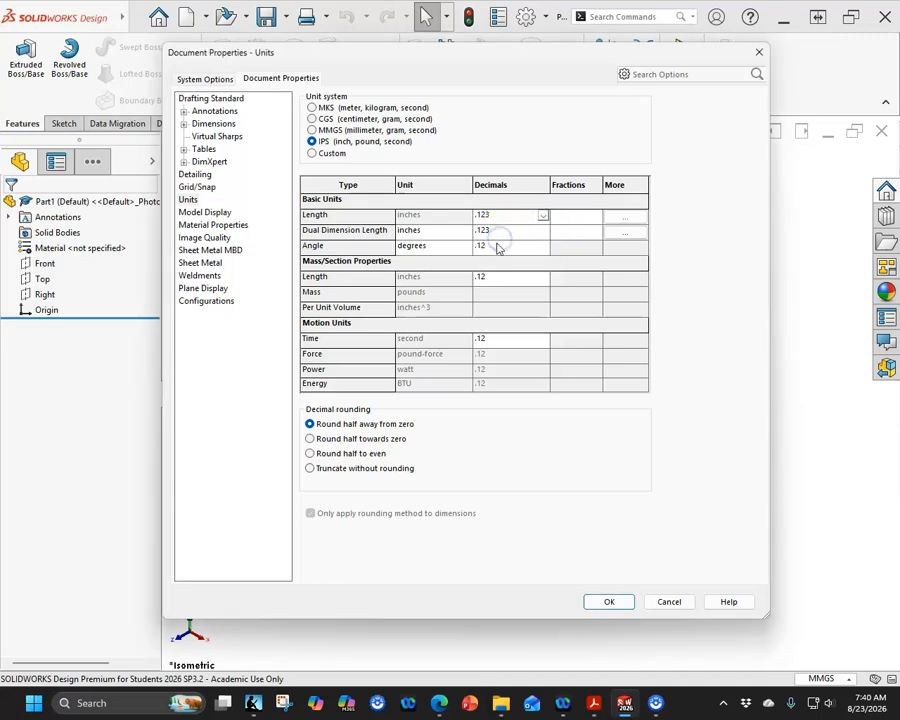
- Set the dual dimension length to millimeters with two decimal places and accept the document unit settings
{"action": "left_click", "coordinate": [462, 232]}
{"action": "scroll", "coordinate": [433, 275], "scroll_direction": "up", "scroll_amount": 1}
{"action": "scroll", "coordinate": [433, 275], "scroll_direction": "up", "scroll_amount": 1}
{"action": "left_click", "coordinate": [424, 266]}
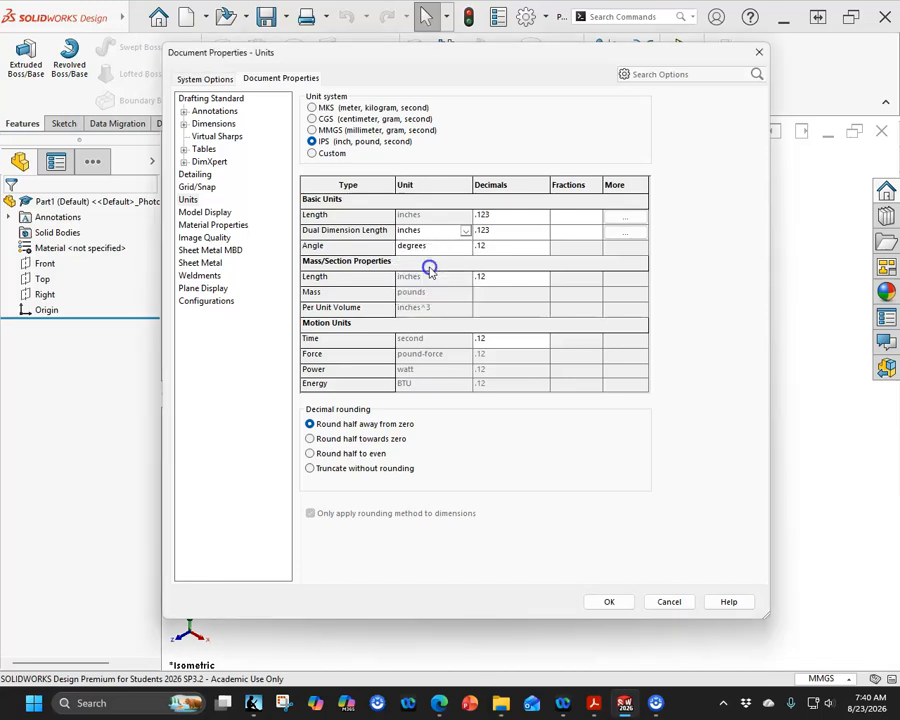
{"action": "left_click", "coordinate": [500, 232]}
{"action": "left_click", "coordinate": [500, 245]}
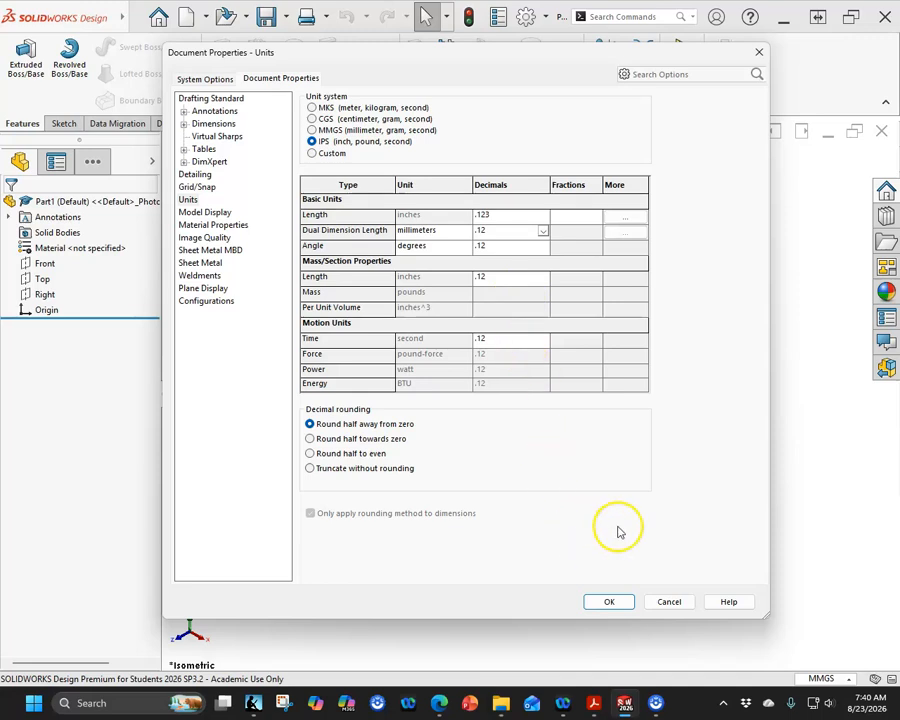
{"action": "left_click", "coordinate": [605, 601]}
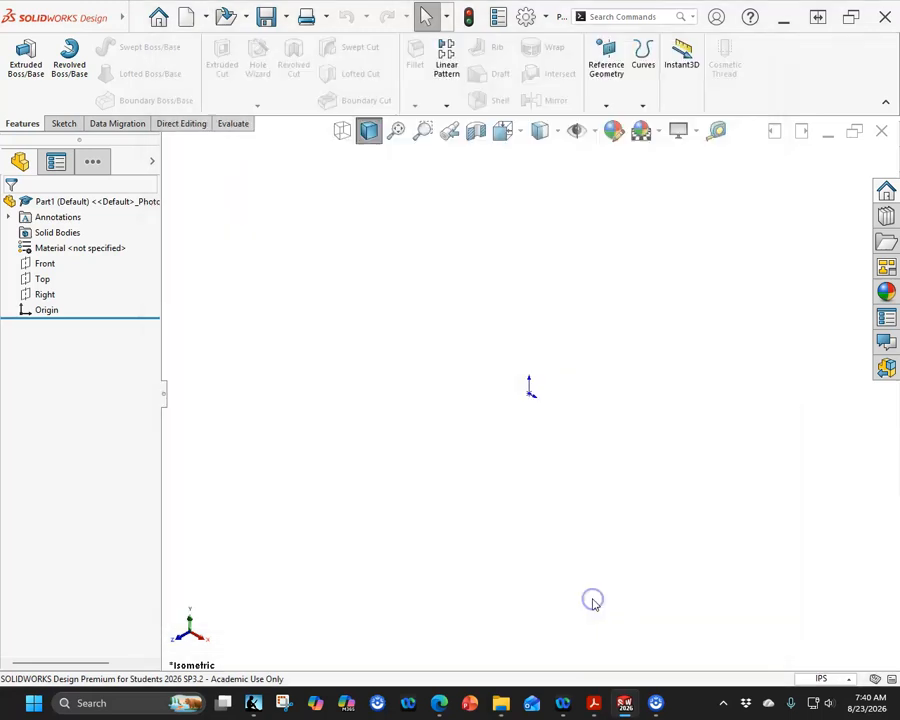
- Save the document as a part template (*.prtdot) named "Part in" in the SOLIDWORKS 2026 templates folder
{"action": "left_click", "coordinate": [135, 18]}
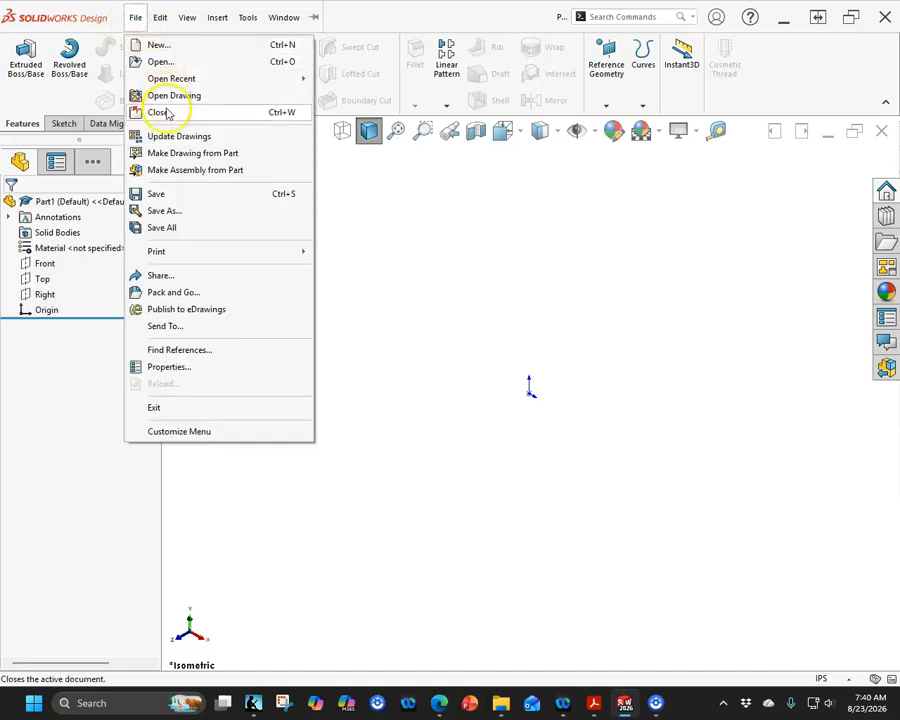
{"action": "left_click", "coordinate": [164, 211]}
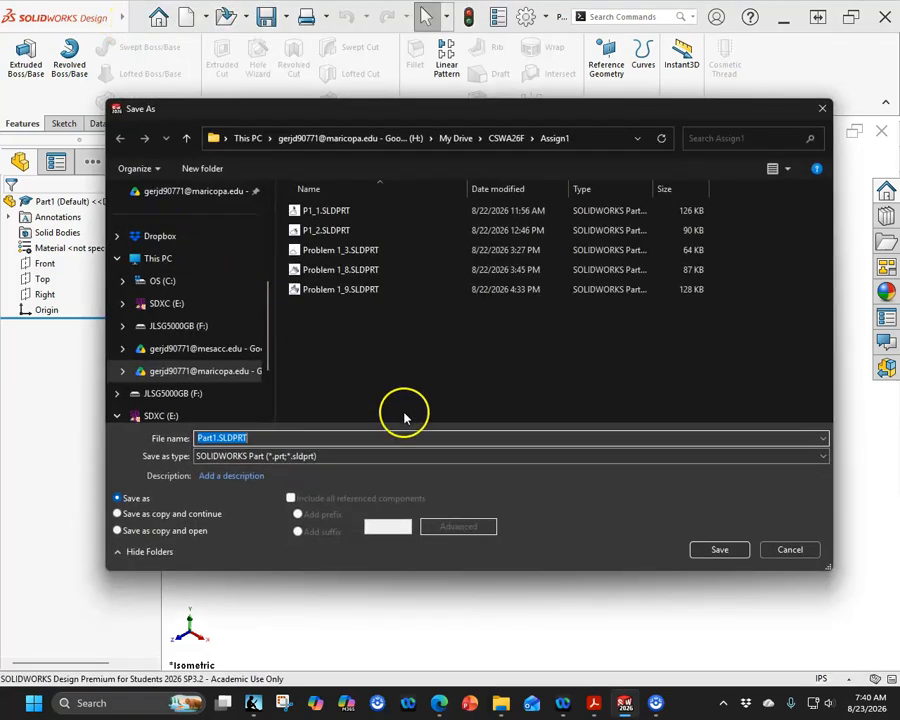
{"action": "left_click", "coordinate": [360, 460]}
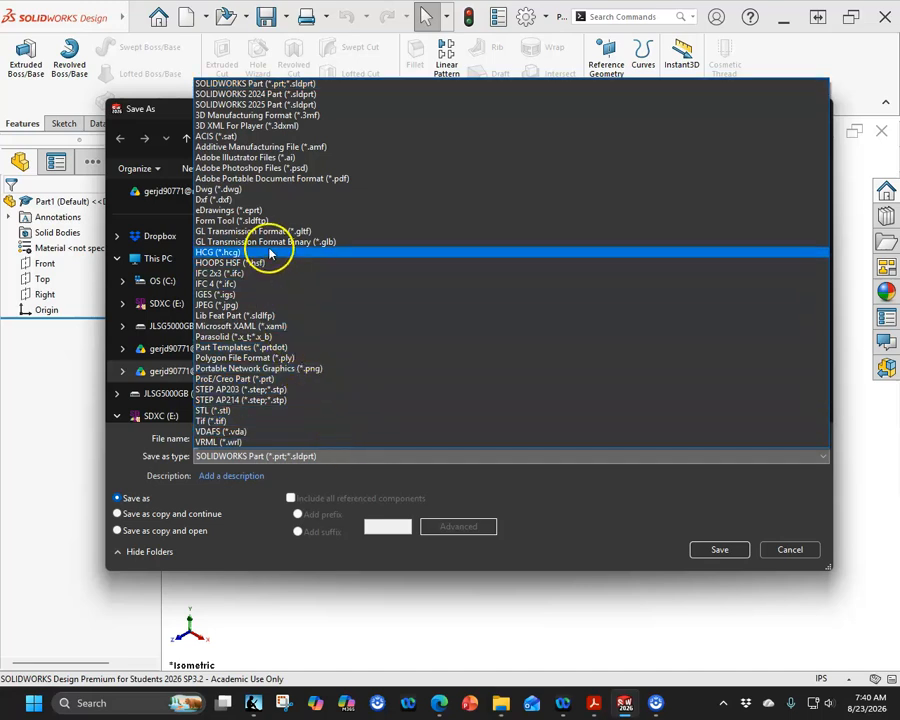
{"action": "left_click", "coordinate": [262, 348]}
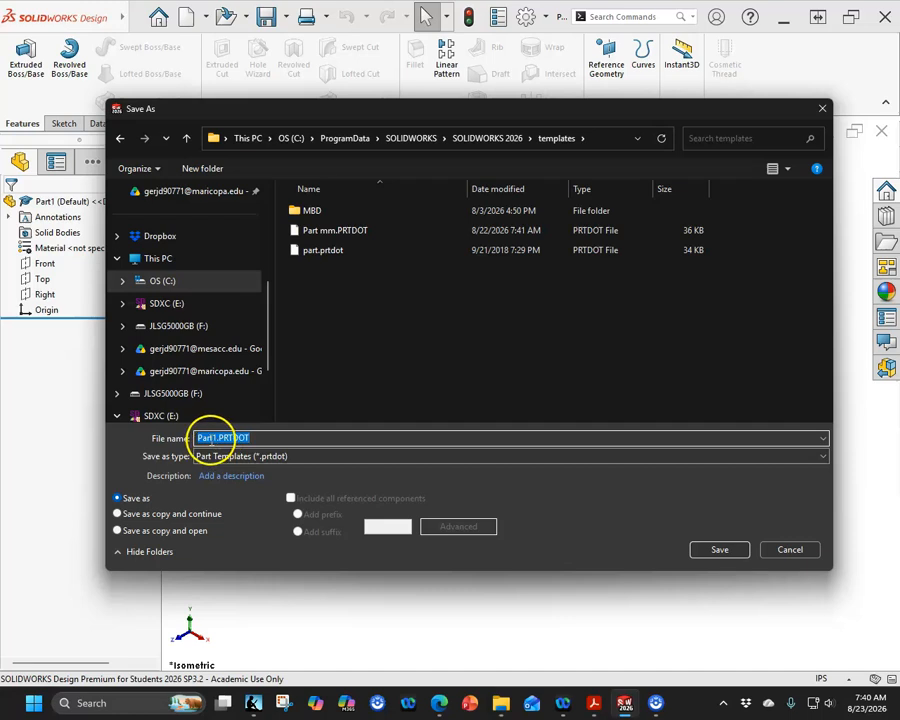
{"action": "left_click", "coordinate": [213, 438]}
{"action": "key", "text": "BackSpace"}
{"action": "type", "text": "in"}
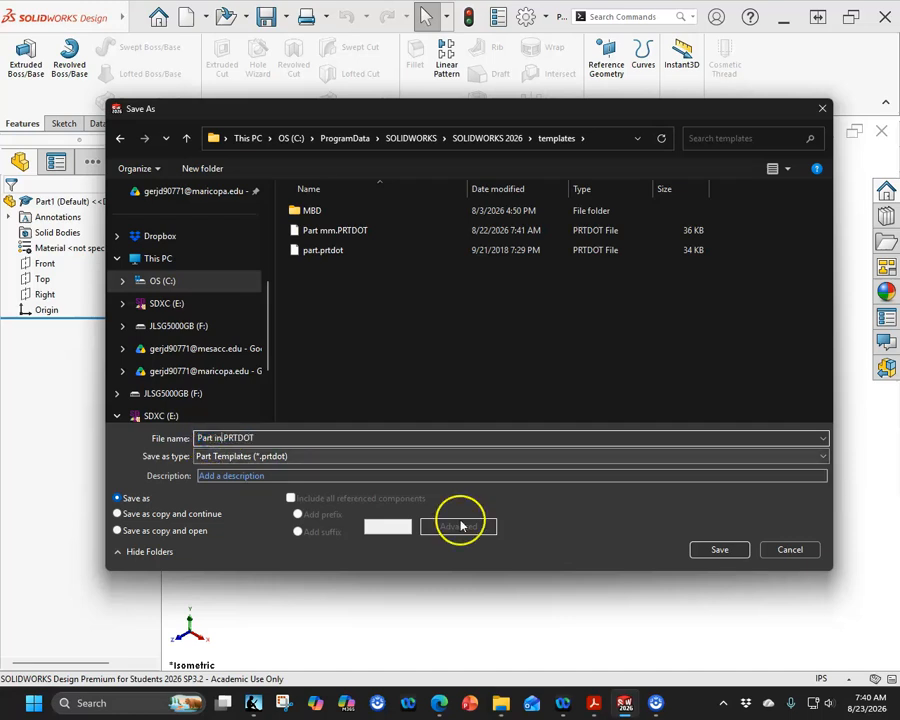
{"action": "left_click", "coordinate": [716, 550]}
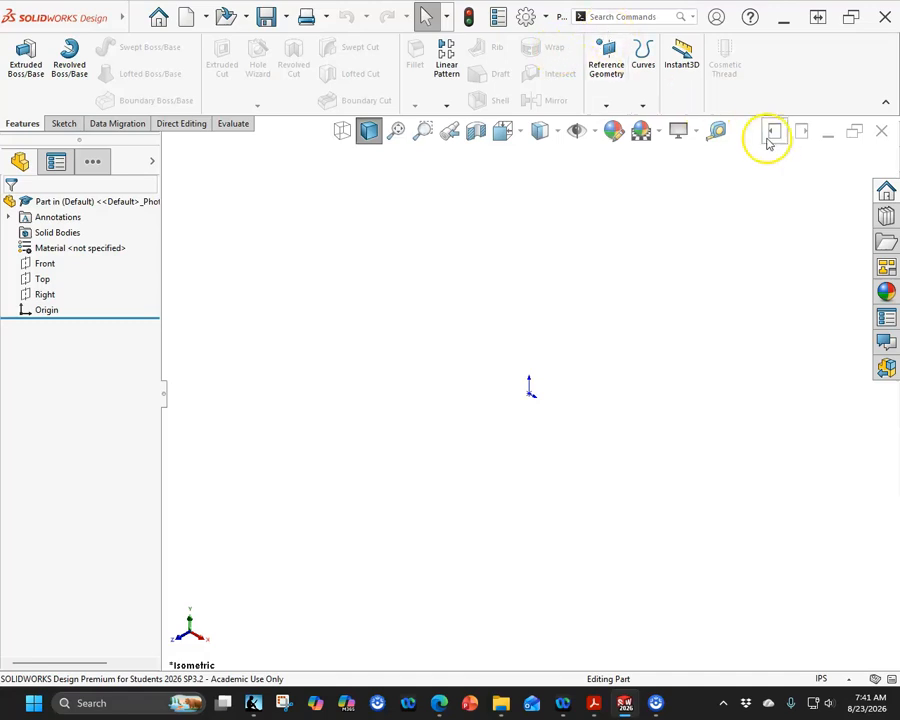
- Close the template document and create a new part from the "Part in" template
{"action": "left_click", "coordinate": [883, 133]}
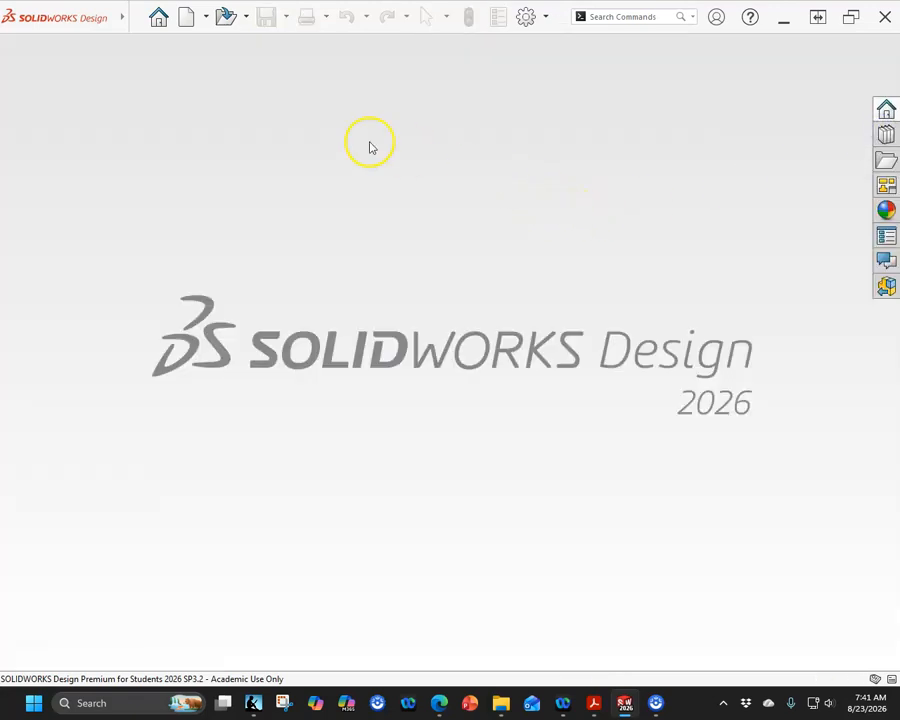
{"action": "left_click", "coordinate": [186, 20]}
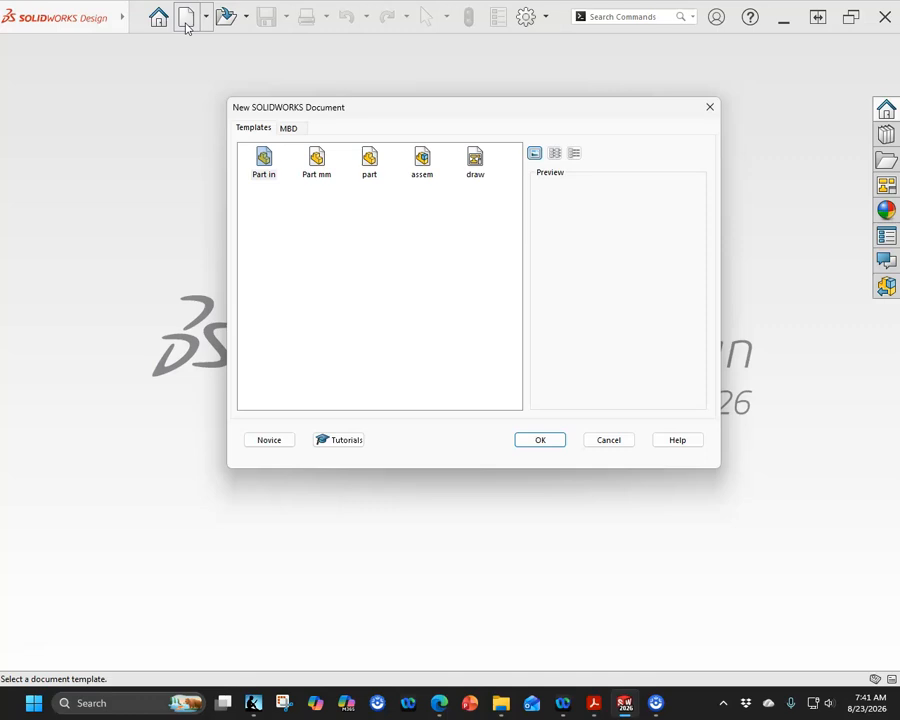
{"action": "left_click", "coordinate": [266, 168]}
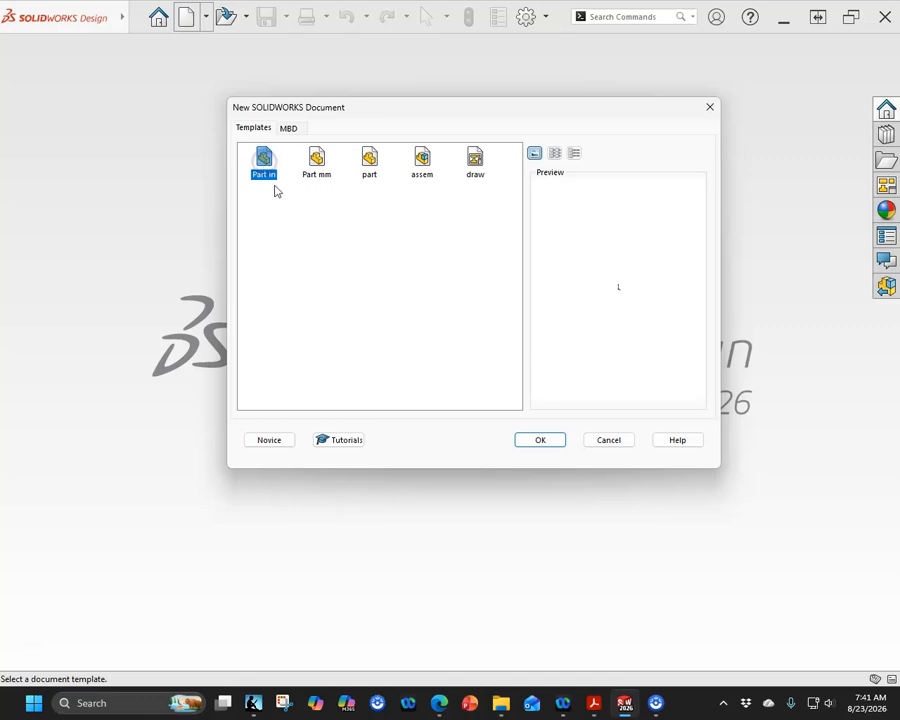
{"action": "left_click", "coordinate": [535, 442]}
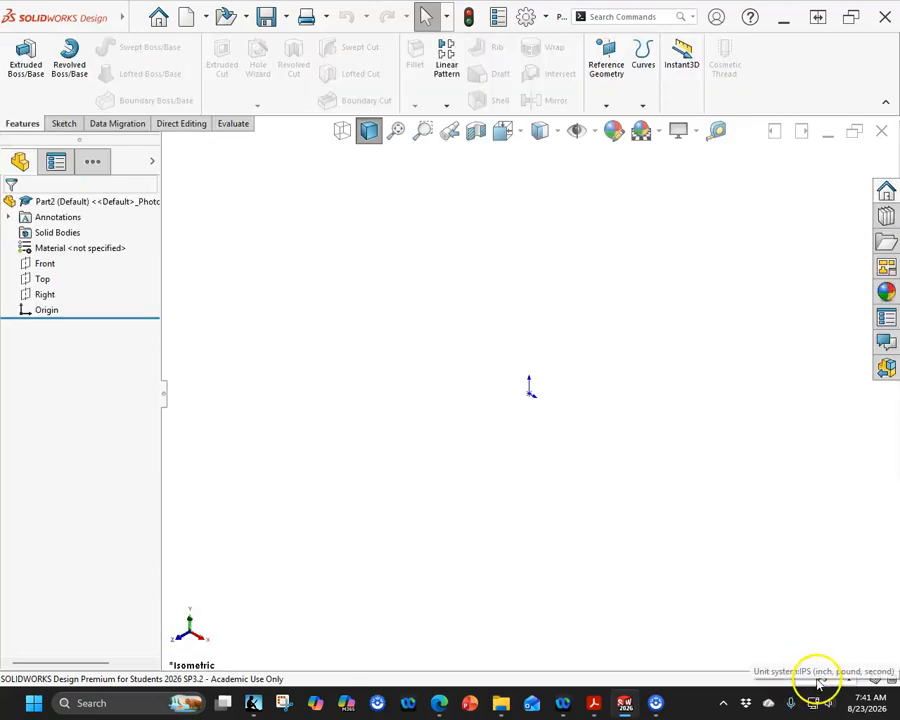
{"action": "left_click", "coordinate": [466, 381]}
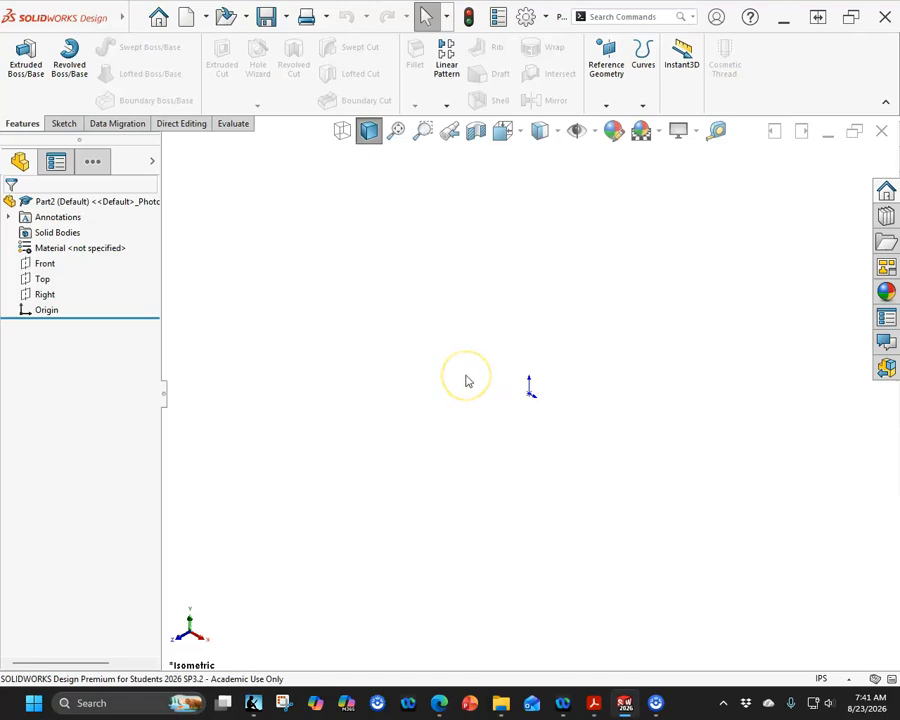
{"action": "left_click", "coordinate": [446, 380]}
{"action": "left_click", "coordinate": [384, 373]}
{"action": "left_click", "coordinate": [318, 360]}
- Switch to the PDF of Practice Problem 1.4 and examine the part's dimensions, units and design intent
{"action": "left_click_drag", "start_coordinate": [0, 110], "coordinate": [361, 36]}
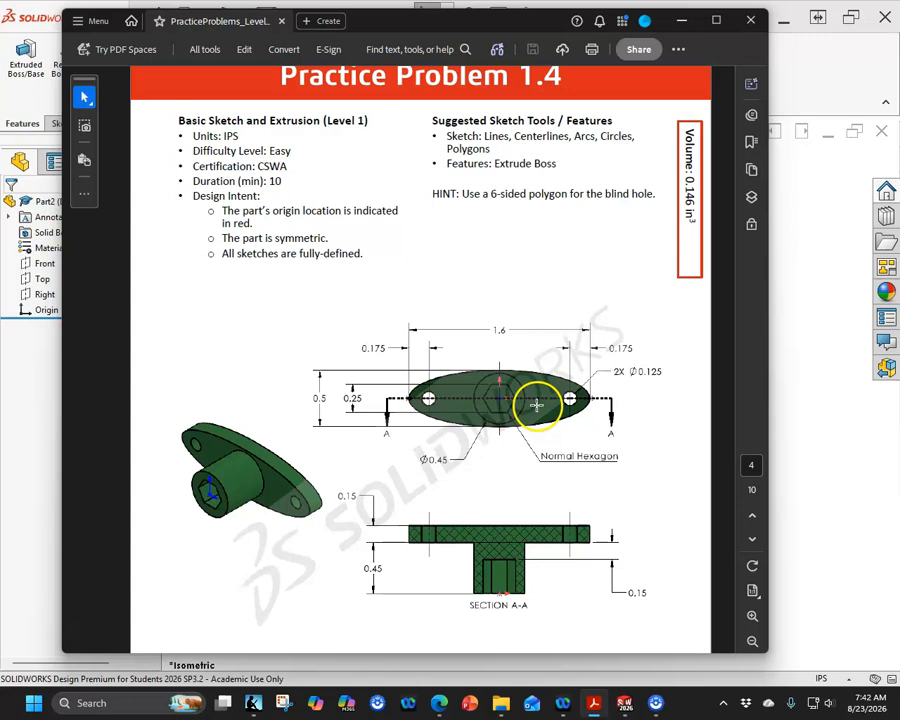
{"action": "left_click_drag", "start_coordinate": [460, 22], "coordinate": [0, 32]}
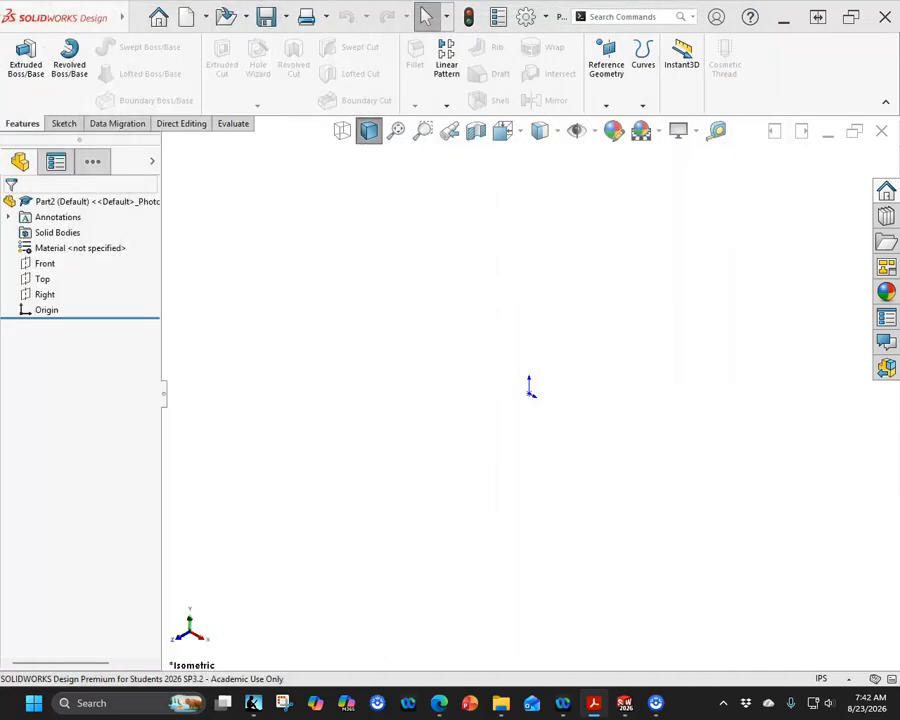
- Start a new sketch on the Front plane
{"action": "left_click", "coordinate": [42, 263]}
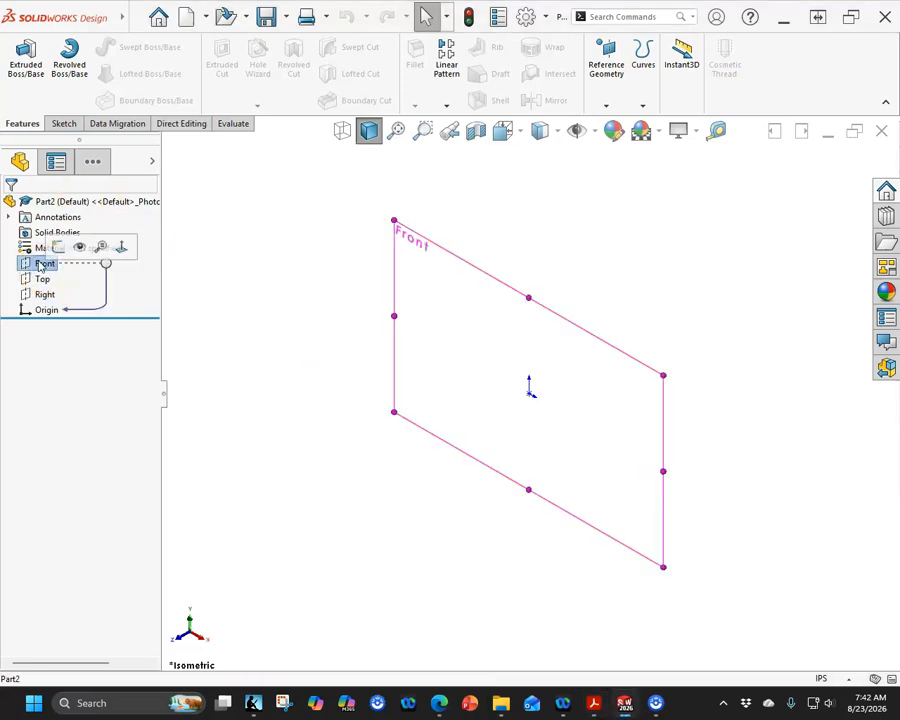
{"action": "left_click", "coordinate": [62, 123]}
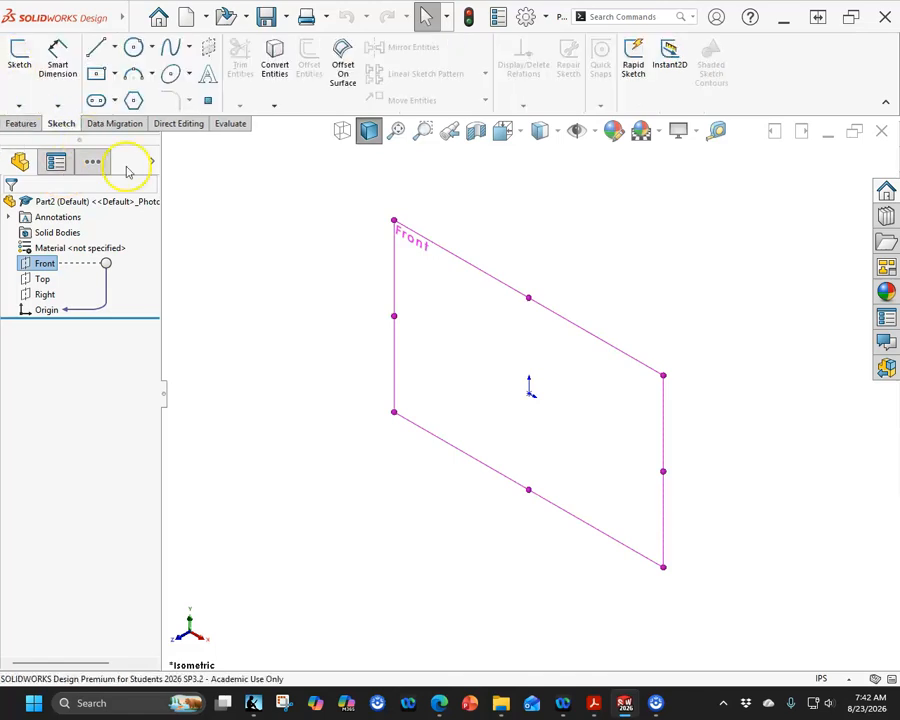
{"action": "left_click", "coordinate": [40, 264]}
{"action": "left_click", "coordinate": [40, 264]}
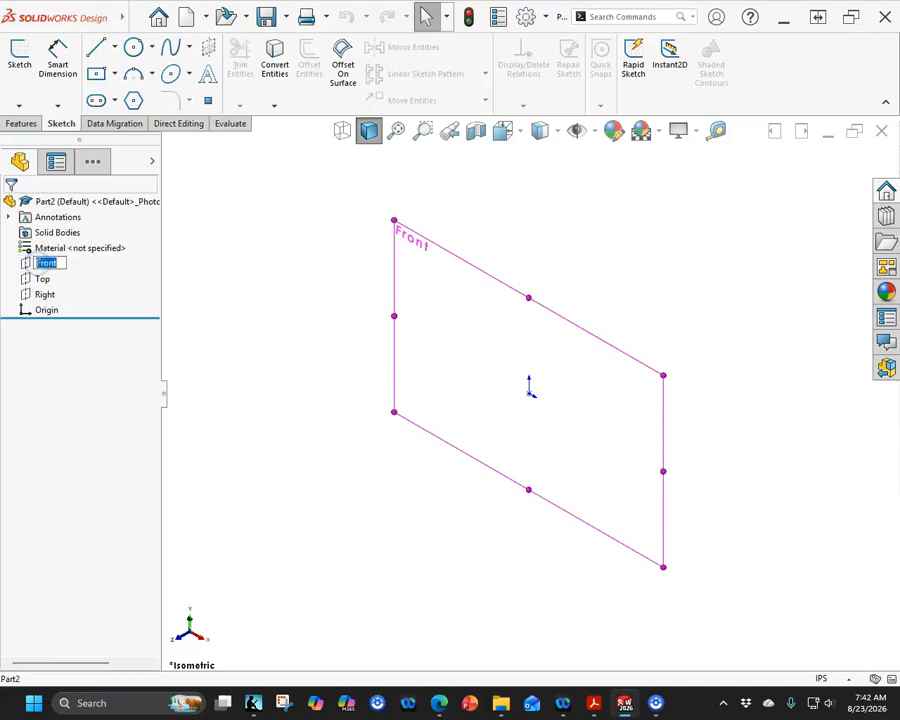
{"action": "left_click", "coordinate": [25, 262]}
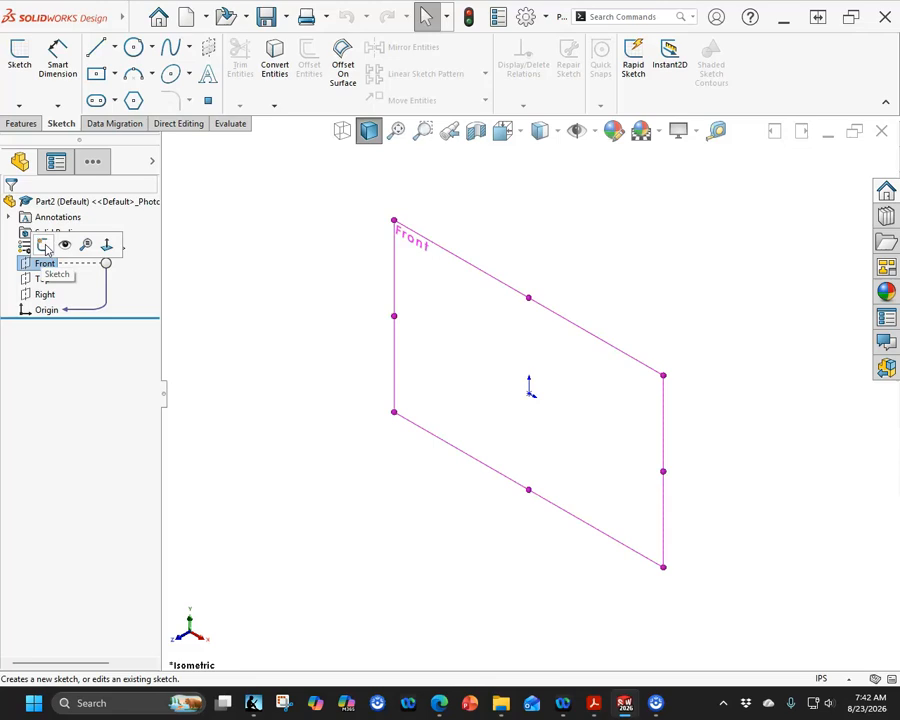
{"action": "left_click", "coordinate": [44, 246]}
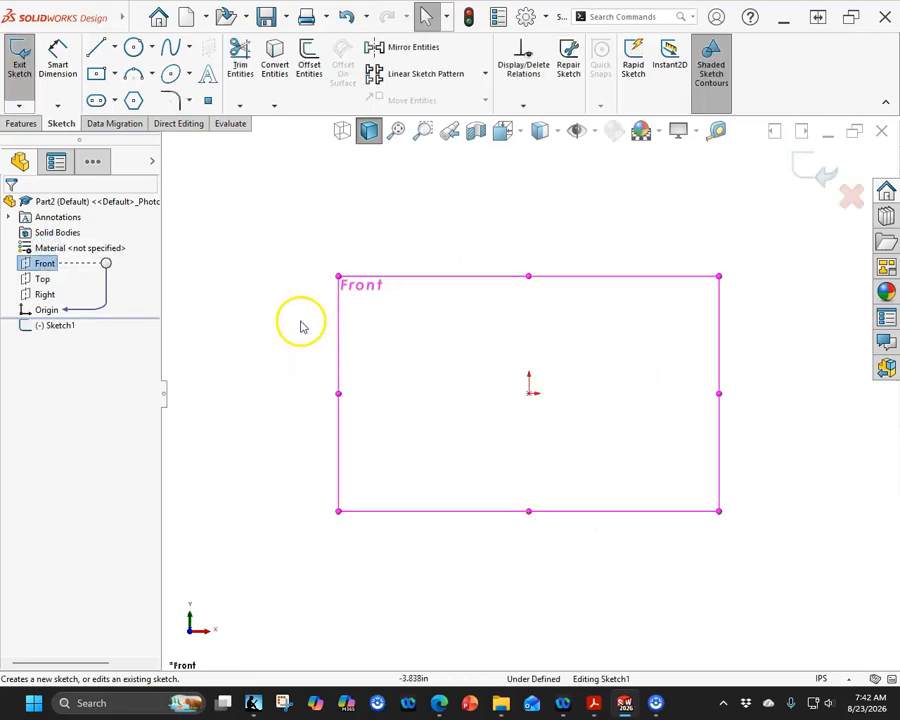
{"action": "left_click", "coordinate": [247, 232]}
{"action": "left_click", "coordinate": [246, 217]}
{"action": "left_click", "coordinate": [246, 208]}
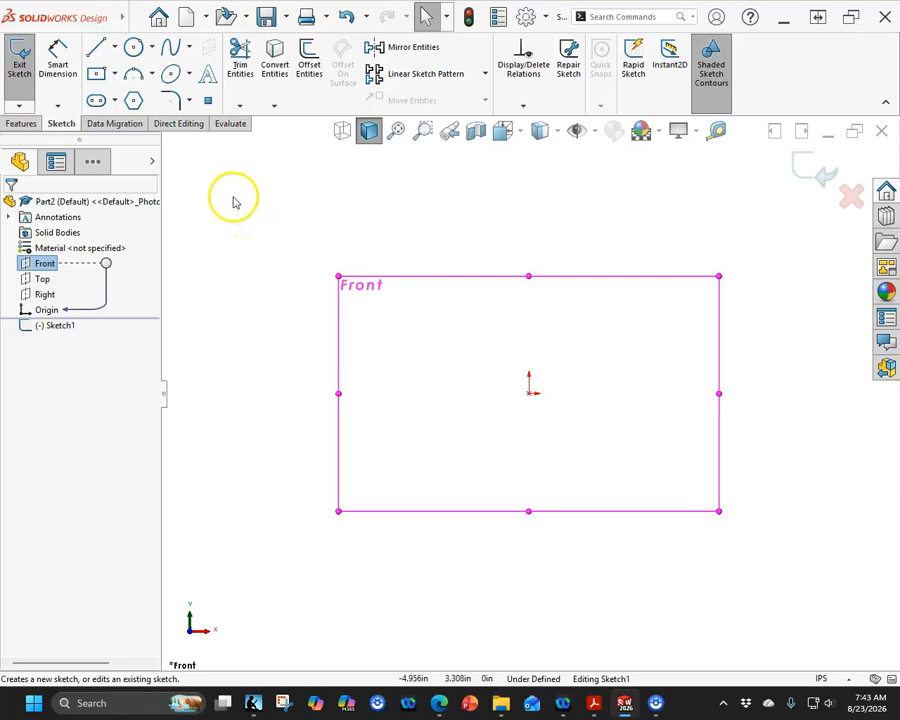
- Sketch a circle centred on the origin with a radius of about 0.909 in
{"action": "left_click", "coordinate": [135, 48]}
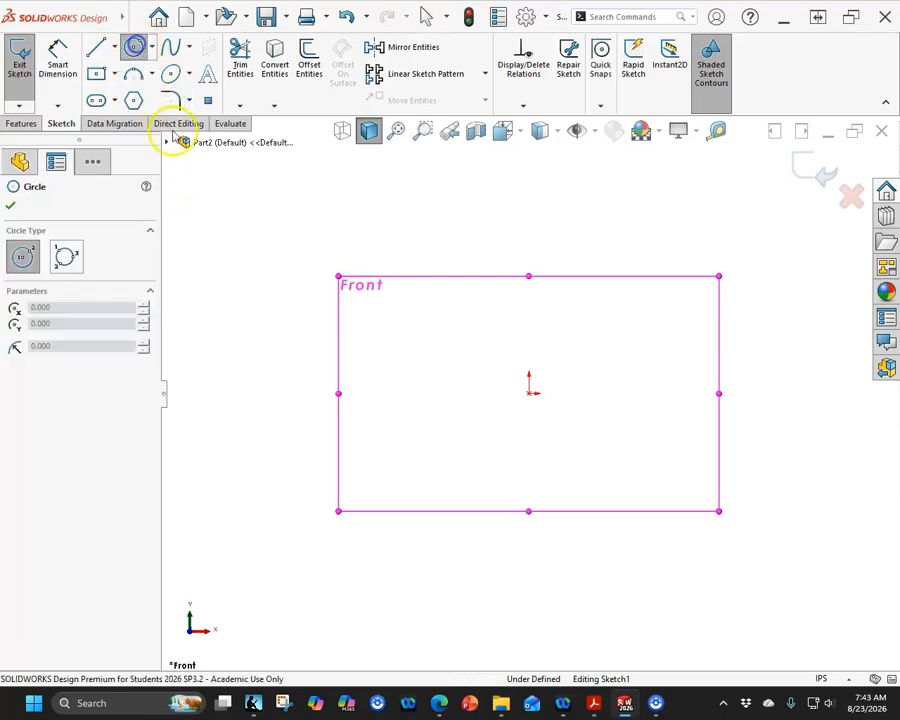
{"action": "left_click", "coordinate": [530, 396]}
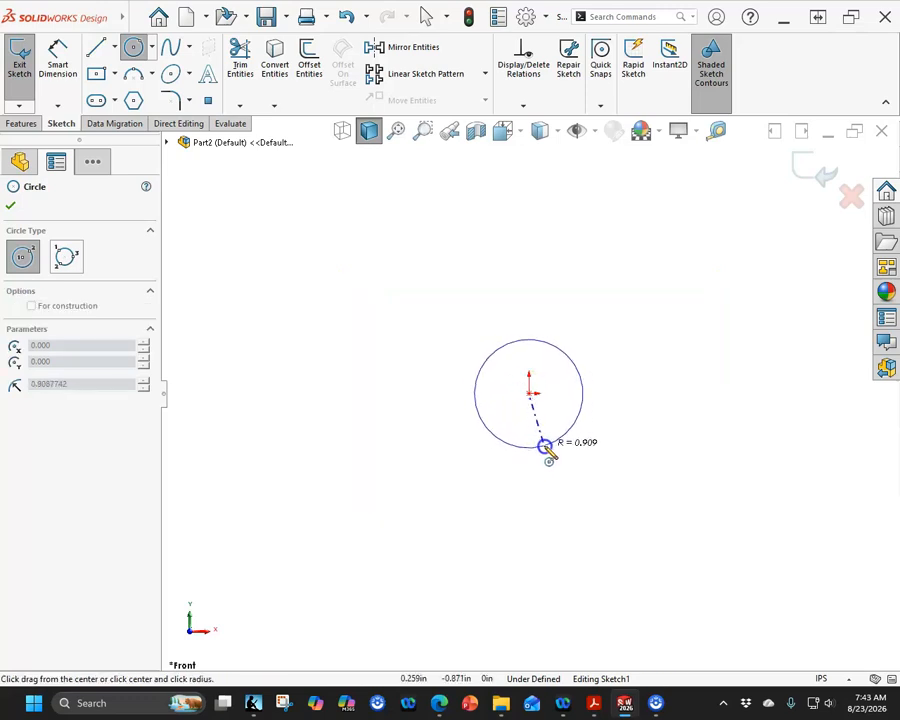
{"action": "left_click", "coordinate": [545, 446]}
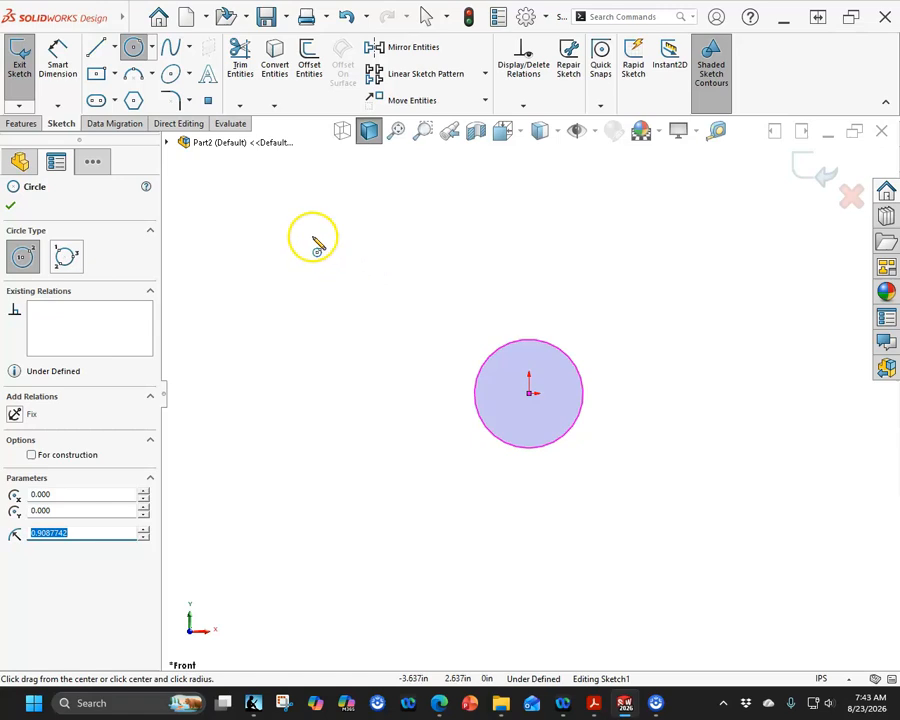
- Dimension the circle's diameter and set it to 0.45 in
{"action": "left_click", "coordinate": [60, 65]}
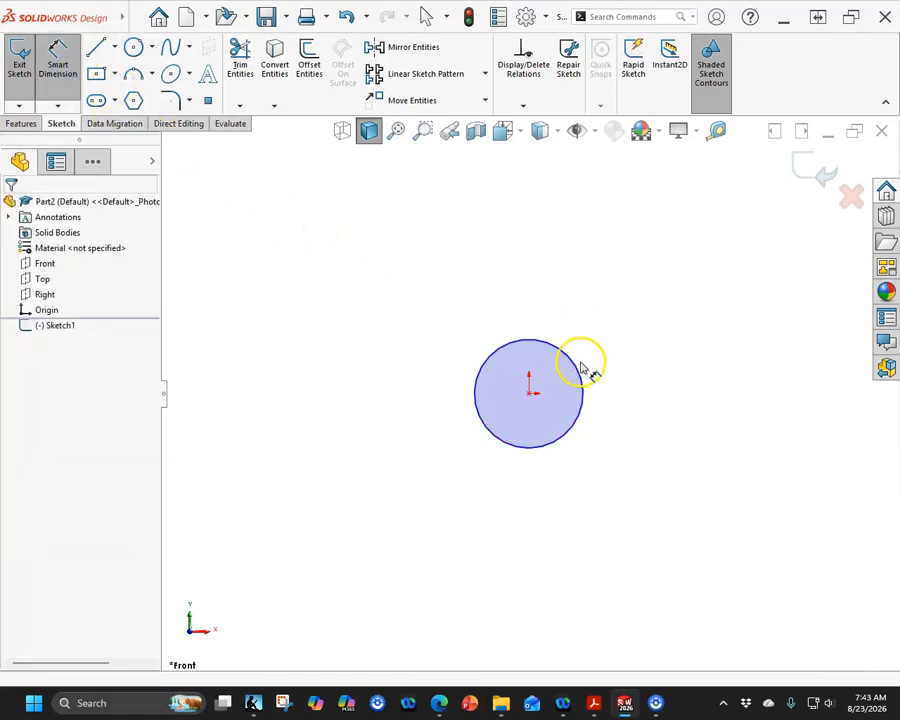
{"action": "left_click", "coordinate": [576, 364]}
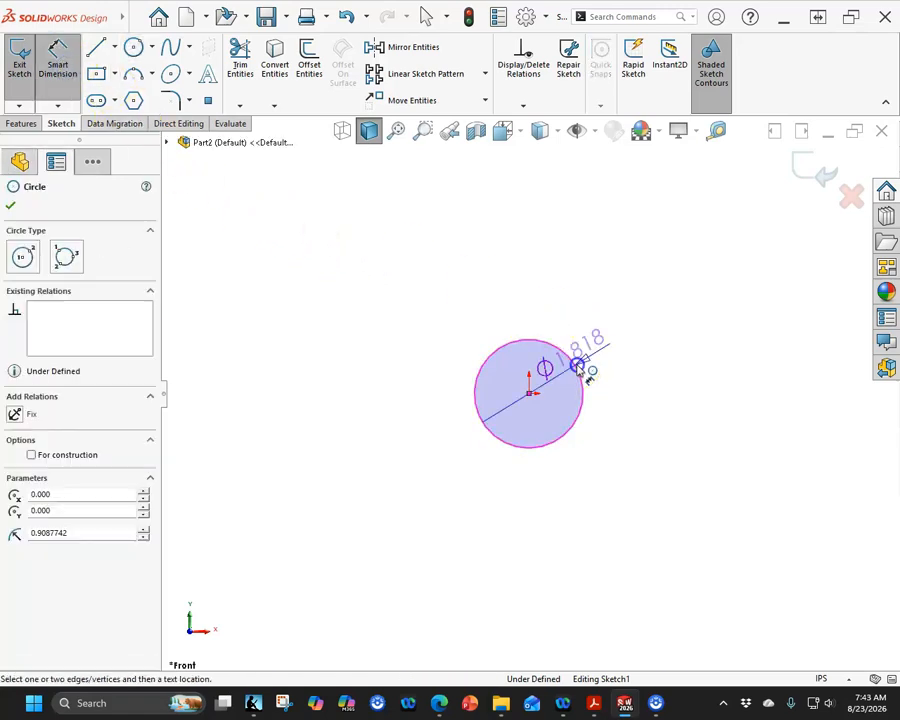
{"action": "left_click", "coordinate": [630, 332]}
{"action": "key", "text": "BackSpace"}
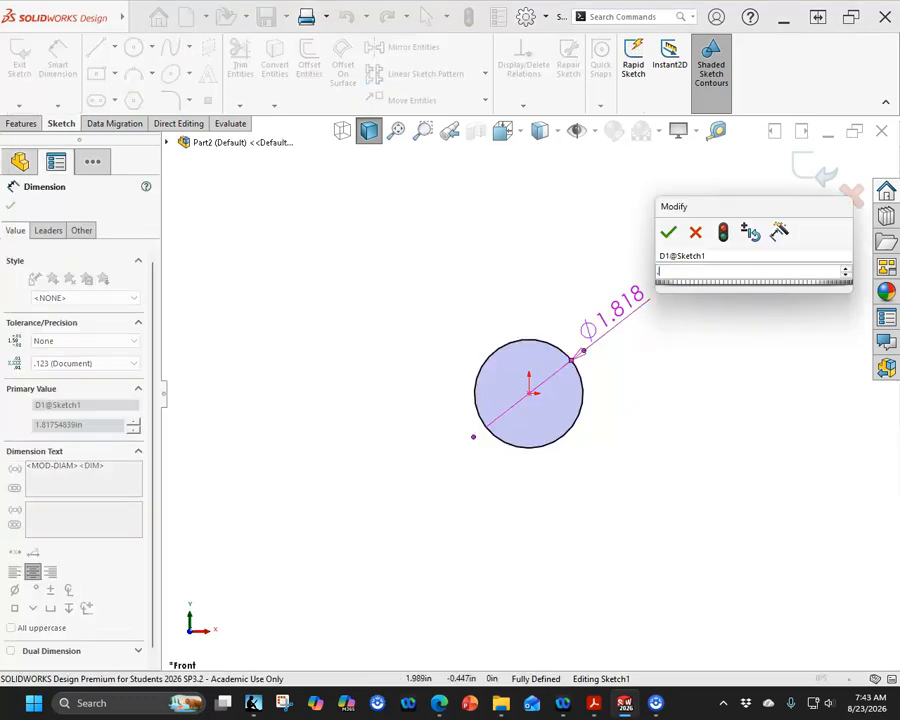
{"action": "type", "text": ".45"}
{"action": "key", "text": "Return"}
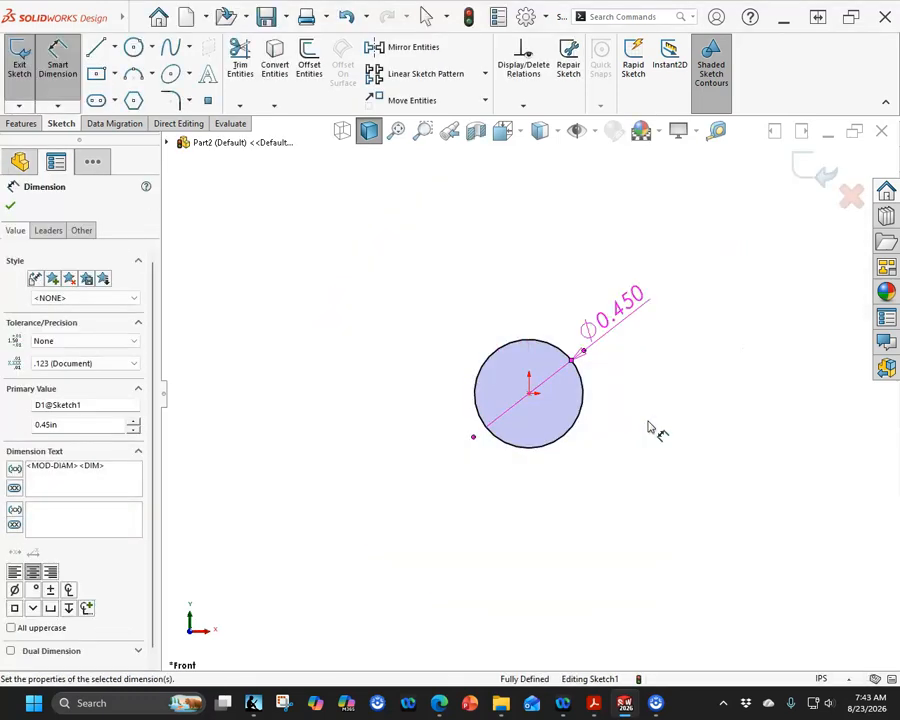
- Extrude the circle as a blind boss 0.45 in deep in the reversed direction, behind the Front plane
{"action": "left_click", "coordinate": [20, 123]}
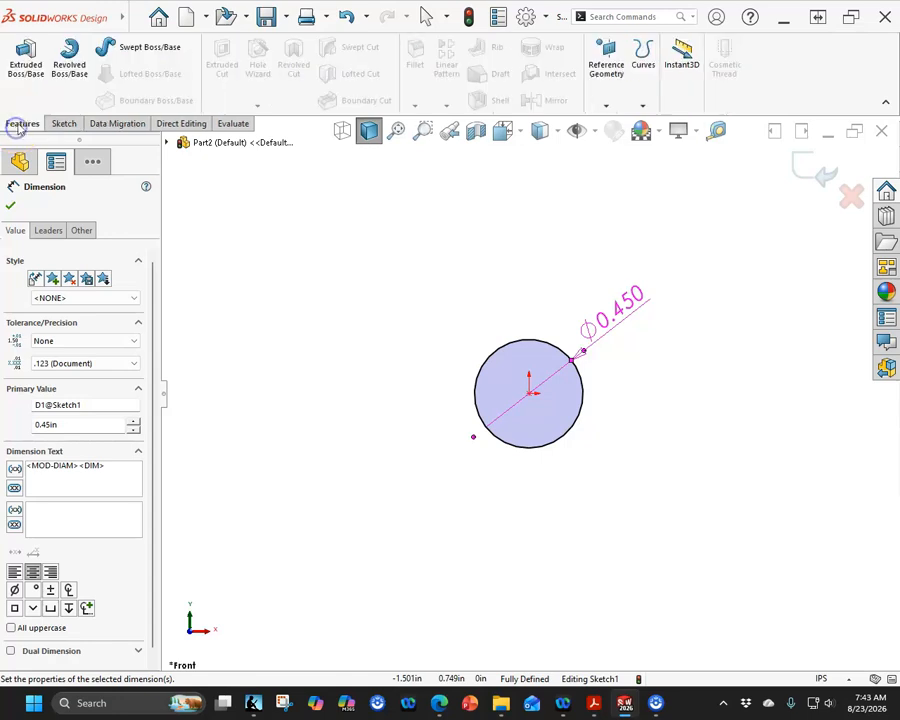
{"action": "left_click", "coordinate": [25, 64]}
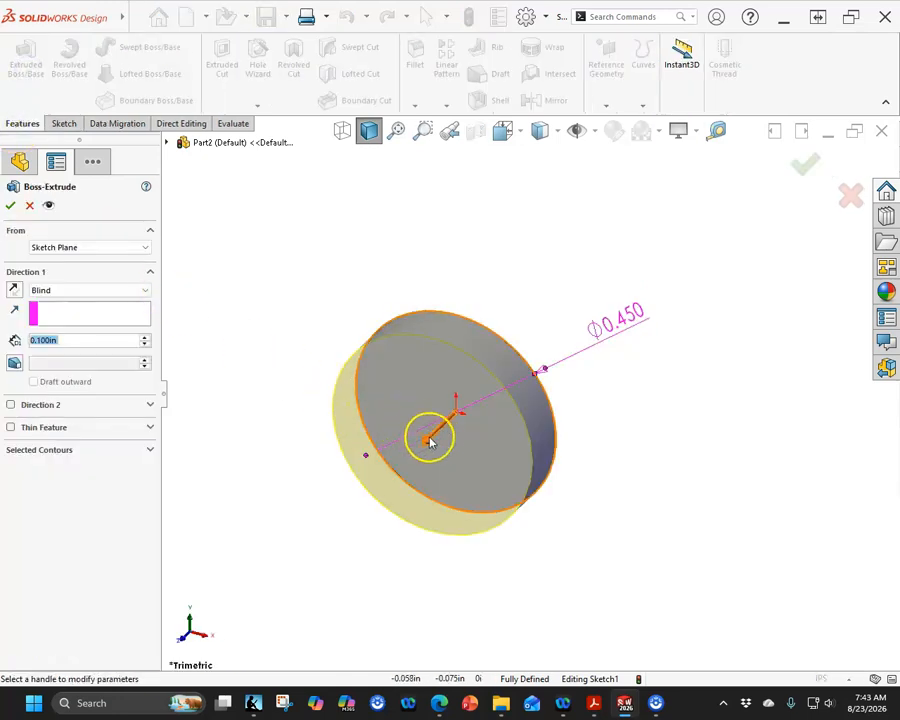
{"action": "mouse_move", "coordinate": [428, 440]}
{"action": "left_mouse_down"}
{"action": "mouse_move", "coordinate": [460, 418]}
{"action": "mouse_move", "coordinate": [507, 347]}
{"action": "mouse_move", "coordinate": [526, 313]}
{"action": "mouse_move", "coordinate": [520, 301]}
{"action": "left_mouse_up"}
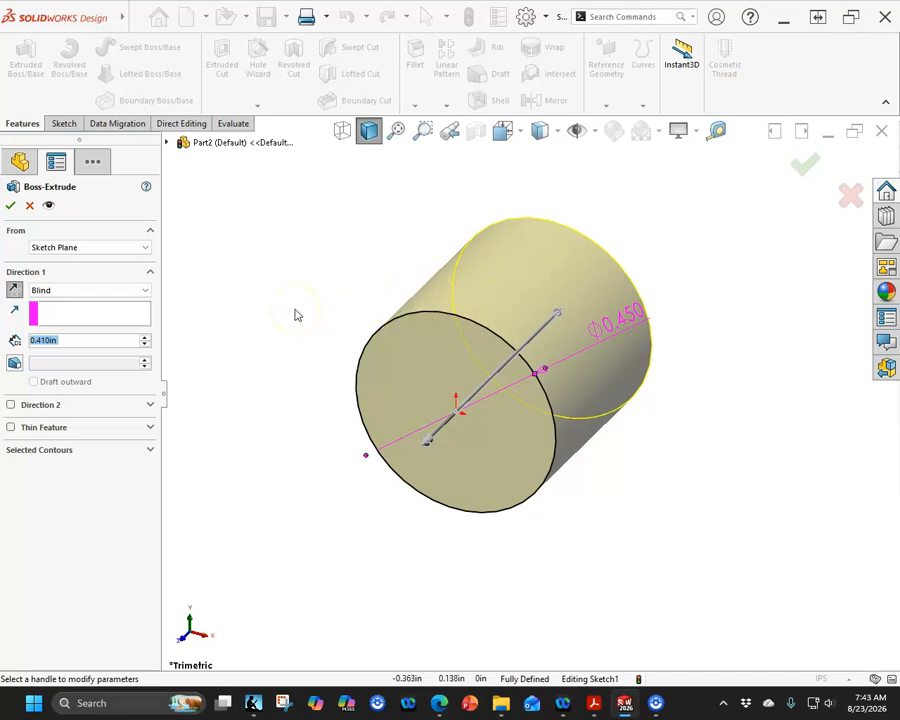
{"action": "left_click", "coordinate": [106, 344]}
{"action": "right_click", "coordinate": [48, 342]}
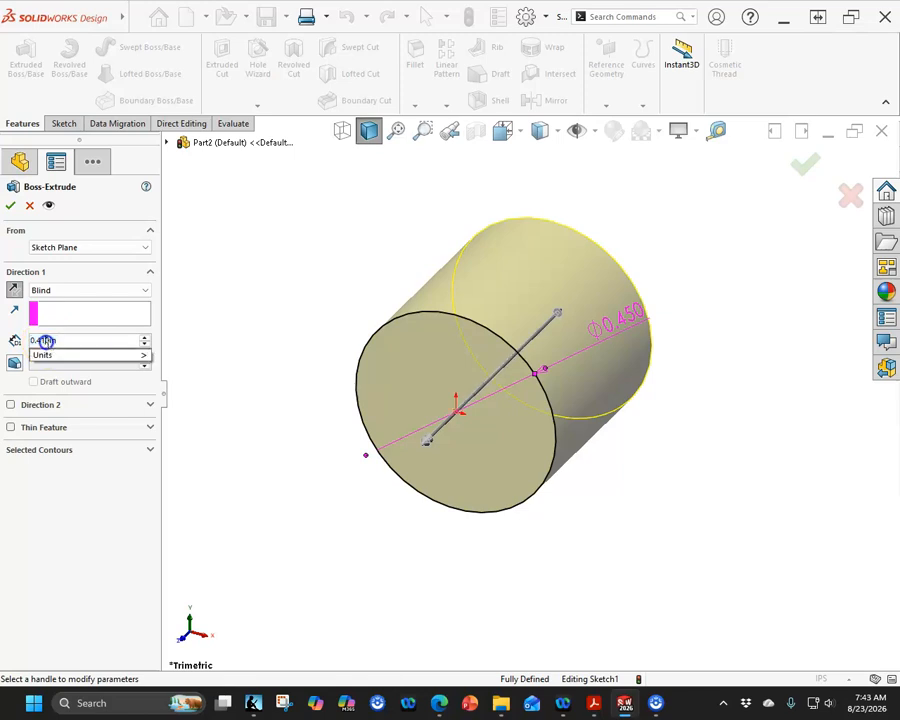
{"action": "left_click", "coordinate": [90, 355]}
{"action": "scroll", "coordinate": [90, 355], "scroll_direction": "up", "scroll_amount": 4}
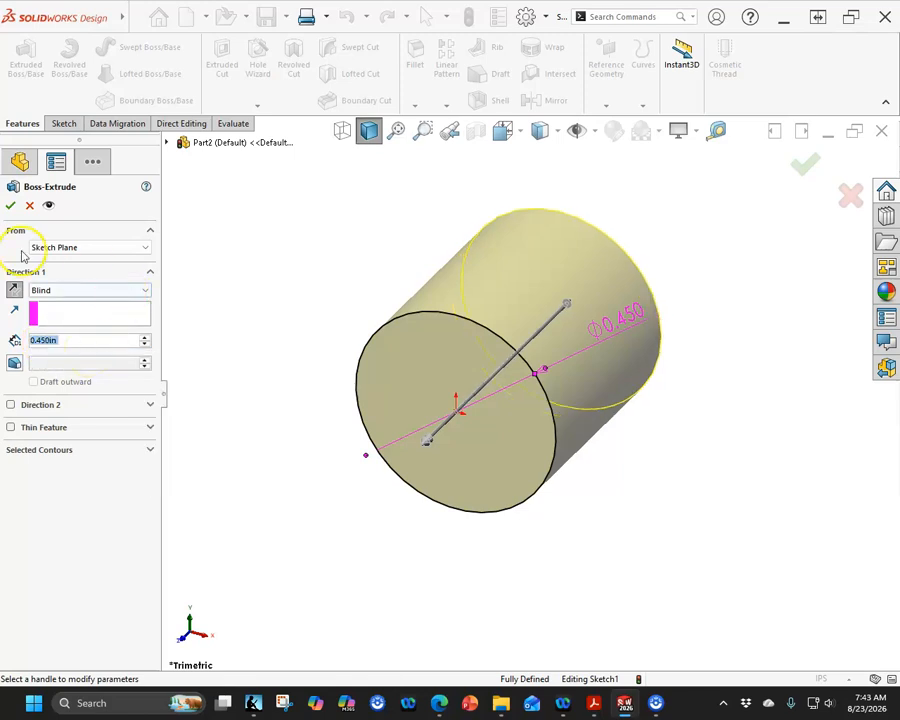
{"action": "left_click", "coordinate": [10, 205]}
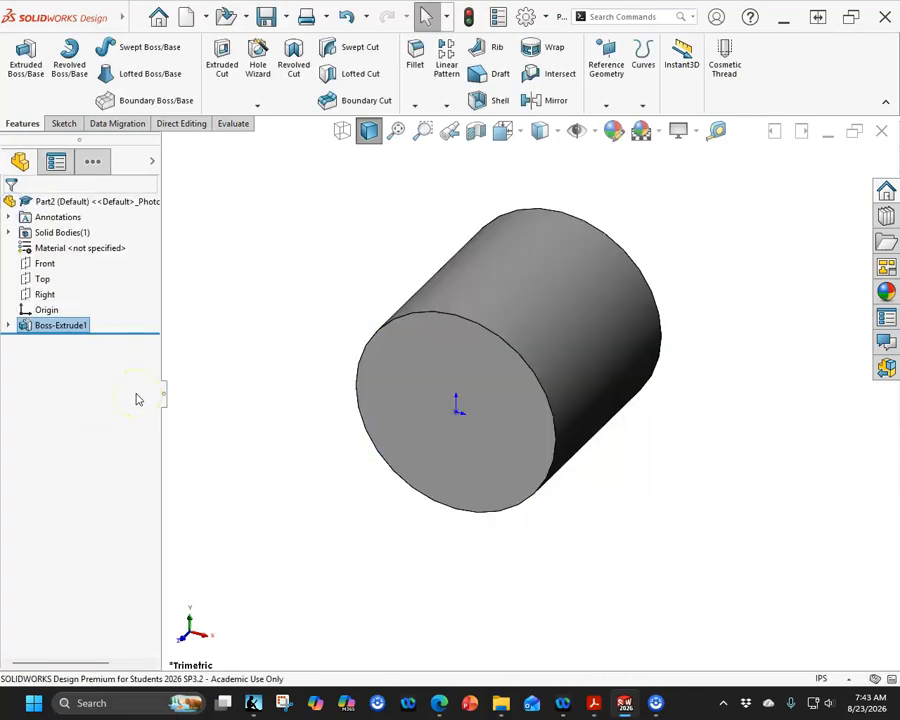
- Sketch a six-sided polygon on the cylinder's front face, centred on the origin, with an inscribed circle about 0.289 in across
{"action": "scroll", "coordinate": [579, 470], "scroll_direction": "up", "scroll_amount": 3}
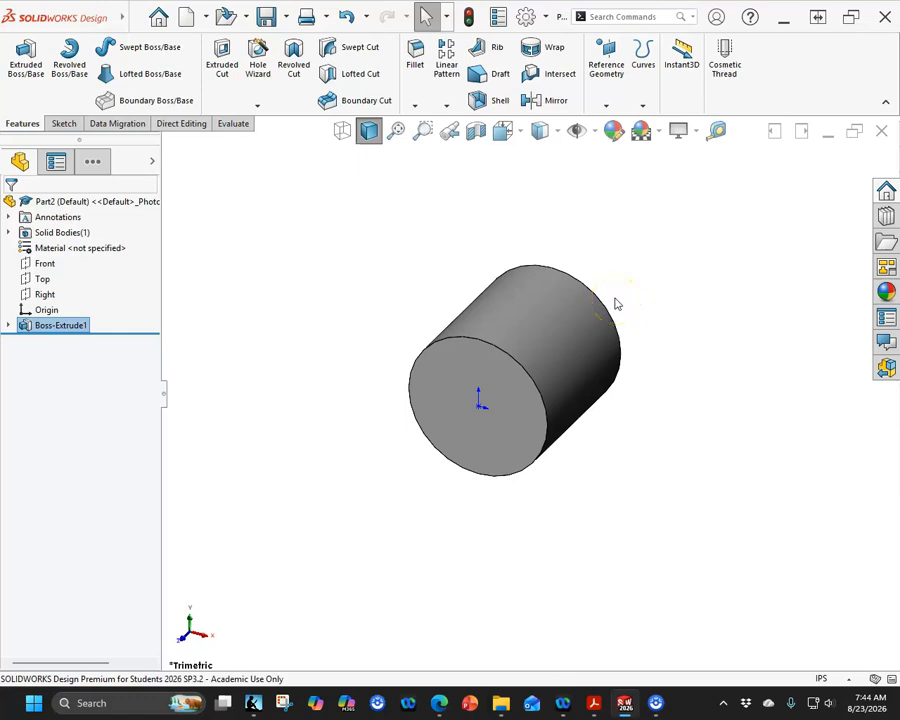
{"action": "left_click", "coordinate": [485, 400]}
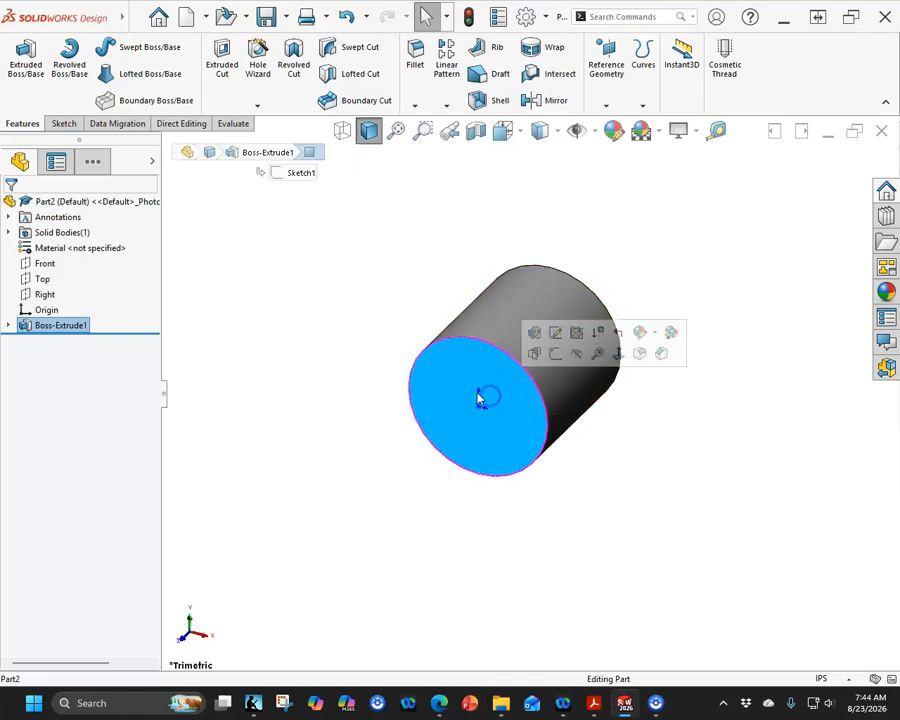
{"action": "left_click", "coordinate": [64, 123]}
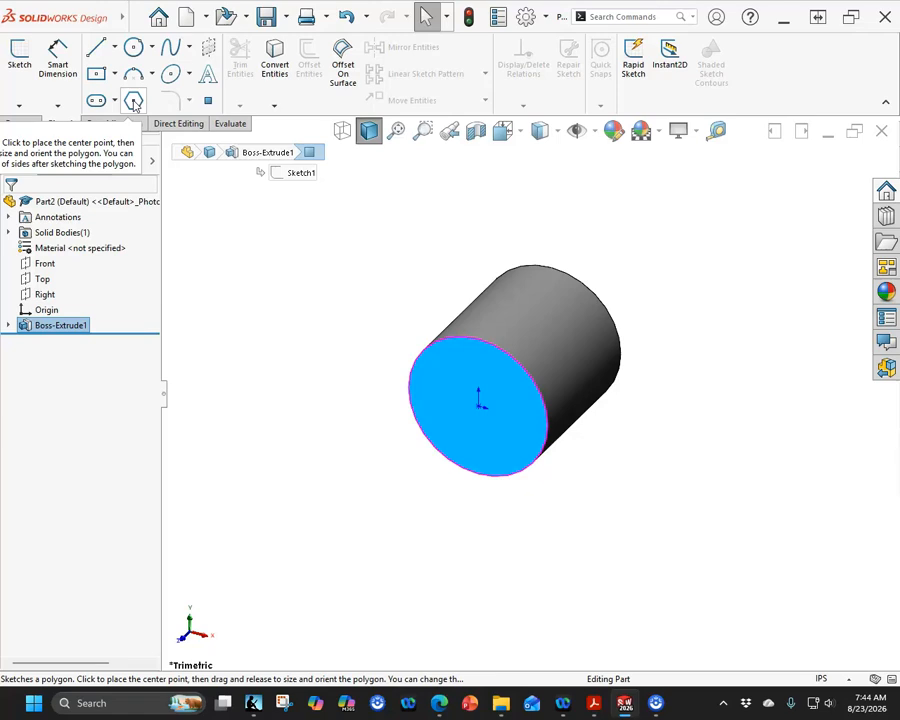
{"action": "left_click", "coordinate": [134, 103]}
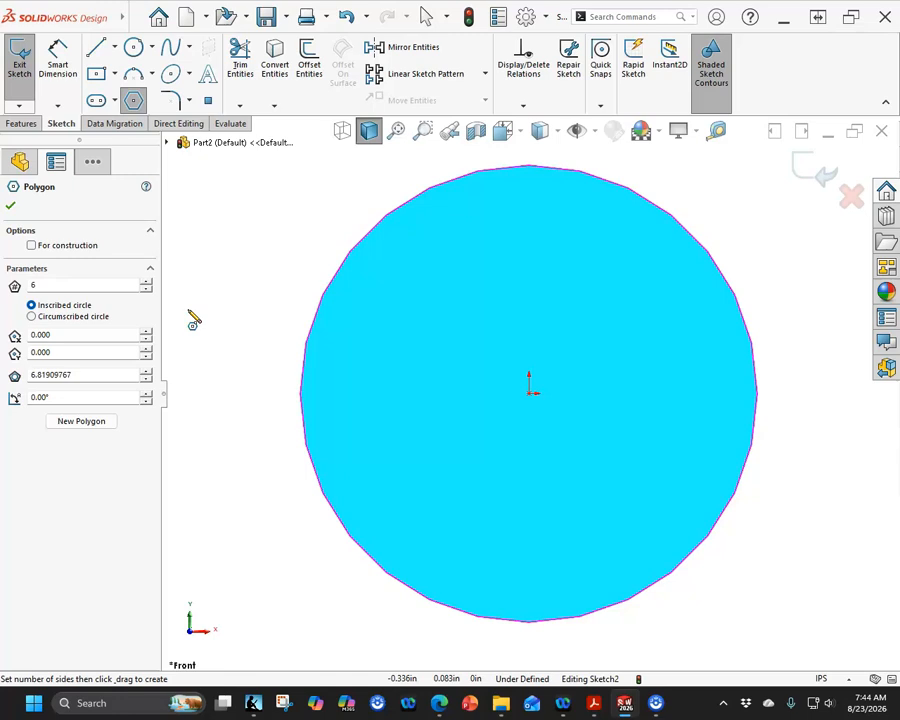
{"action": "left_click", "coordinate": [221, 316]}
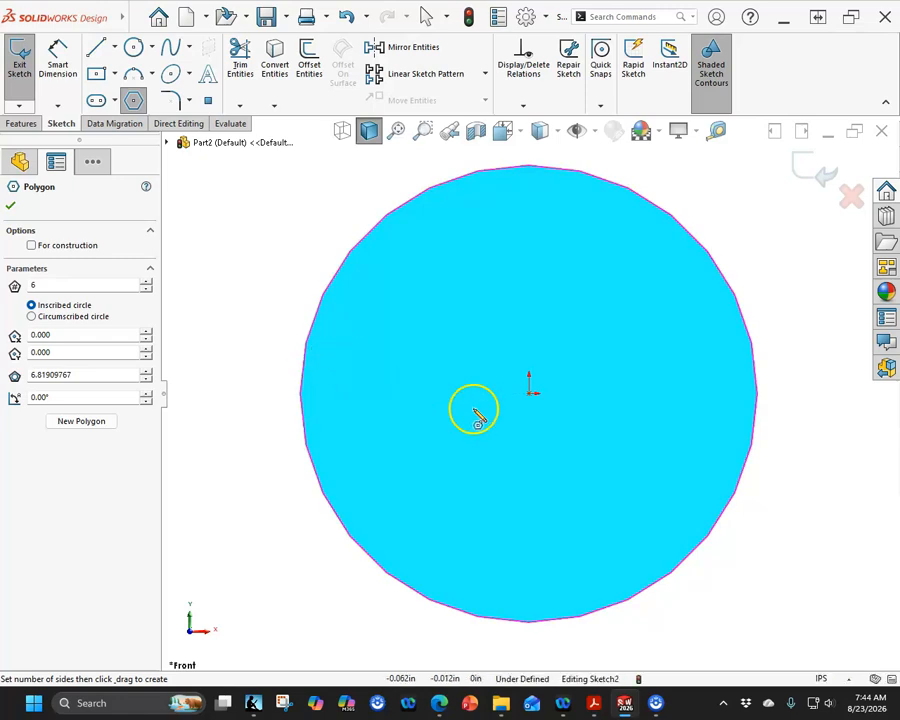
{"action": "mouse_move", "coordinate": [530, 391]}
{"action": "left_mouse_down"}
{"action": "mouse_move", "coordinate": [574, 457]}
{"action": "mouse_move", "coordinate": [611, 542]}
{"action": "left_mouse_up"}
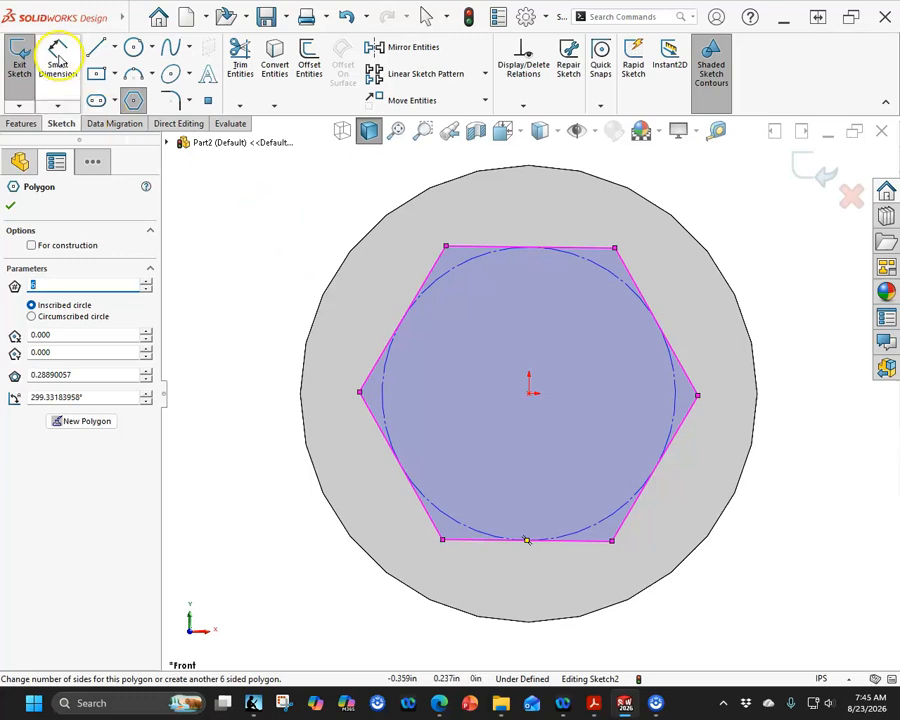
- Dimension the distance between the hexagon's upper and lower flats and set it to 0.25 in
{"action": "left_click", "coordinate": [58, 54]}
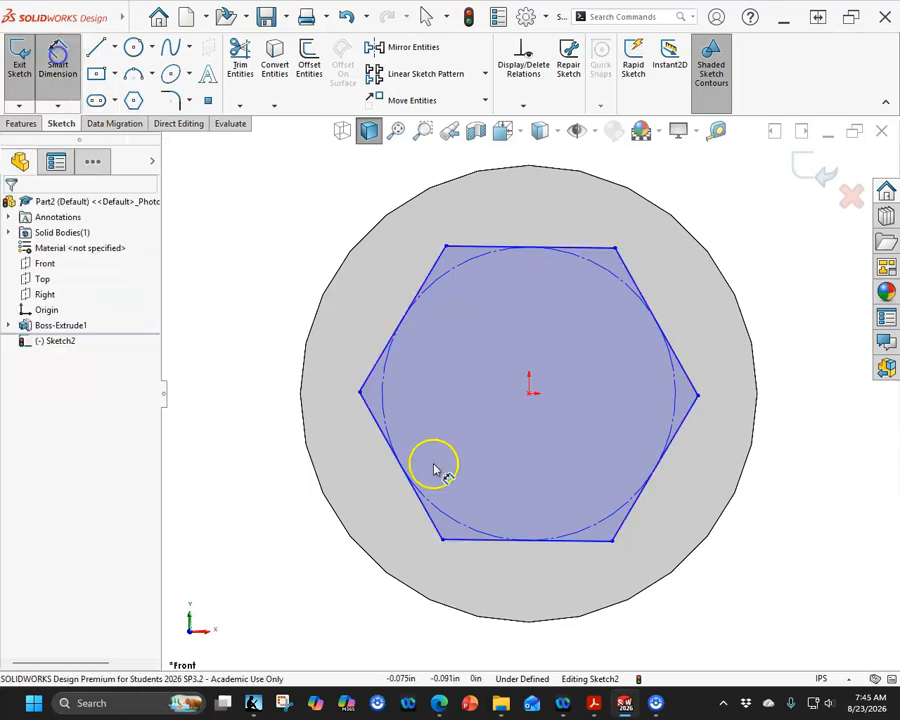
{"action": "left_click", "coordinate": [548, 545]}
{"action": "left_click", "coordinate": [522, 246]}
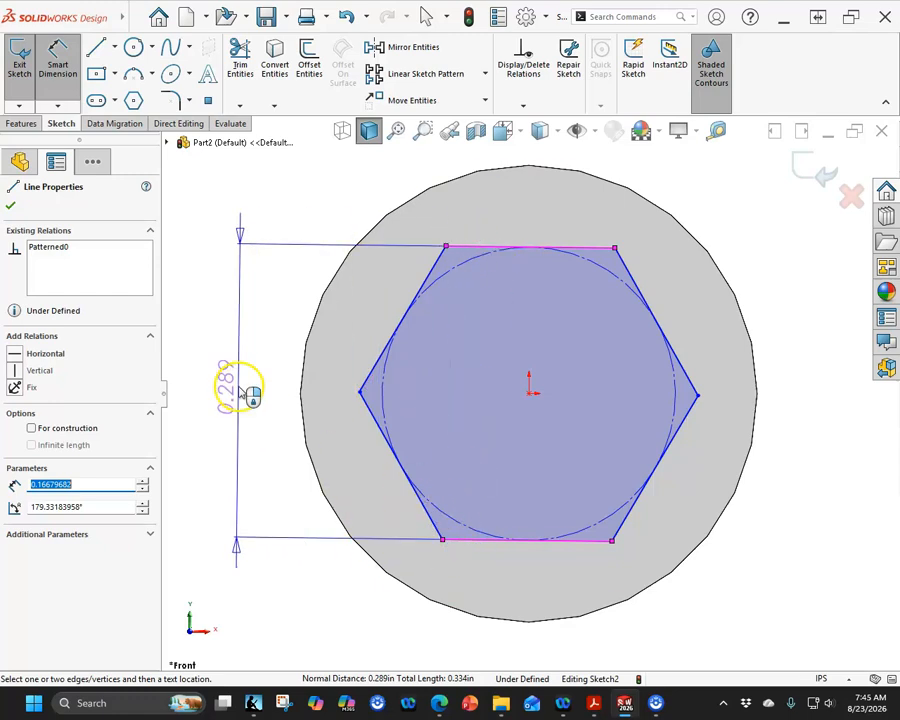
{"action": "left_click", "coordinate": [240, 393]}
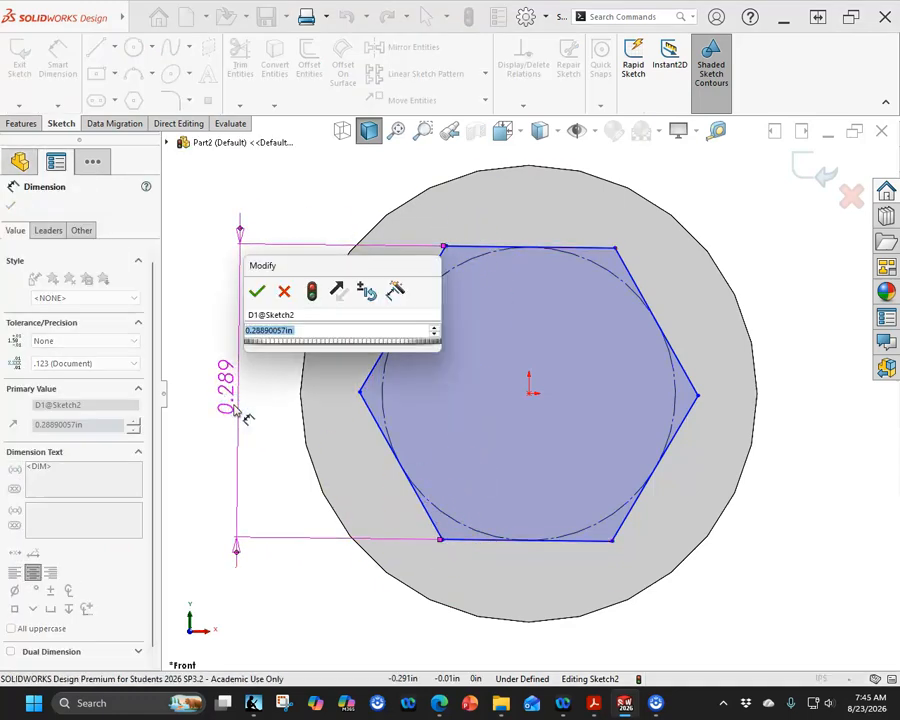
{"action": "type", "text": ".5"}
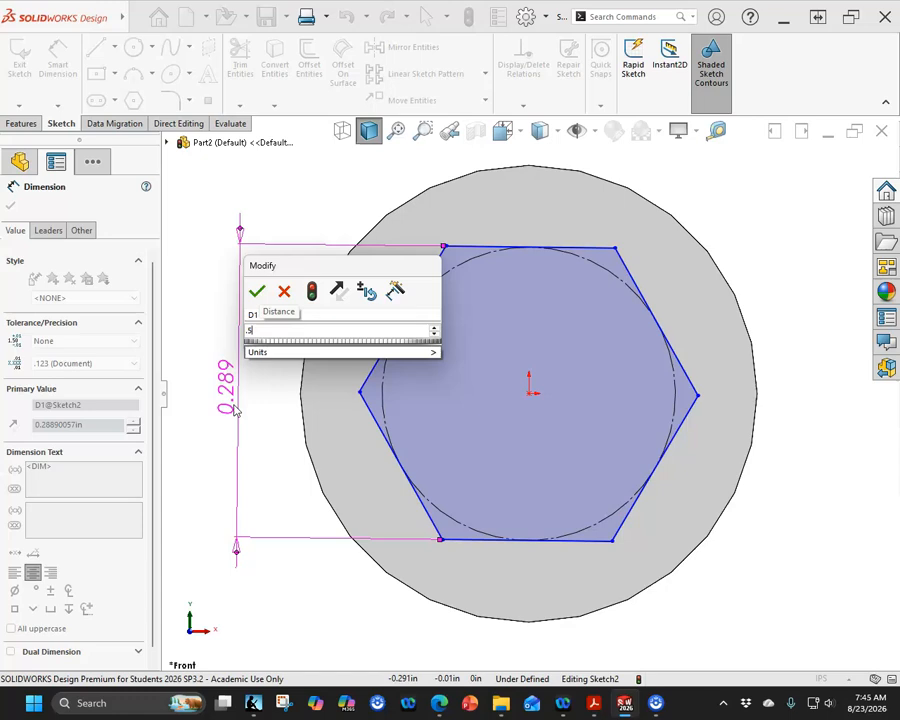
{"action": "key", "text": "BackSpace"}
{"action": "key", "text": "BackSpace"}
{"action": "type", "text": ".25"}
{"action": "key", "text": "Return"}
{"action": "right_click", "coordinate": [315, 183]}
{"action": "left_click", "coordinate": [331, 226]}
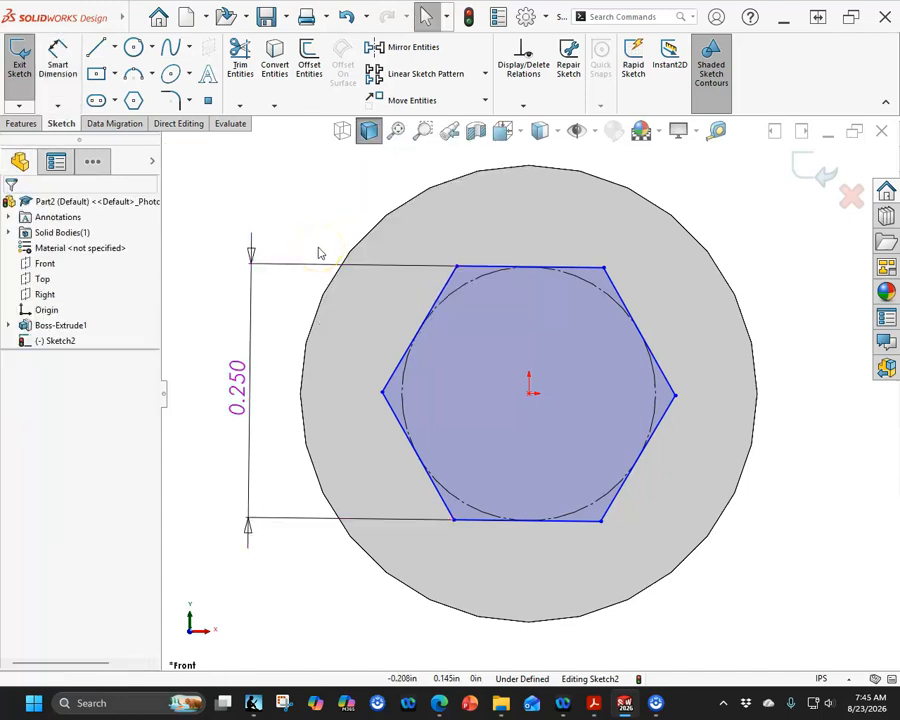
- Add a horizontal relation between the hexagon's right-hand vertex and the origin
{"action": "left_click", "coordinate": [478, 270]}
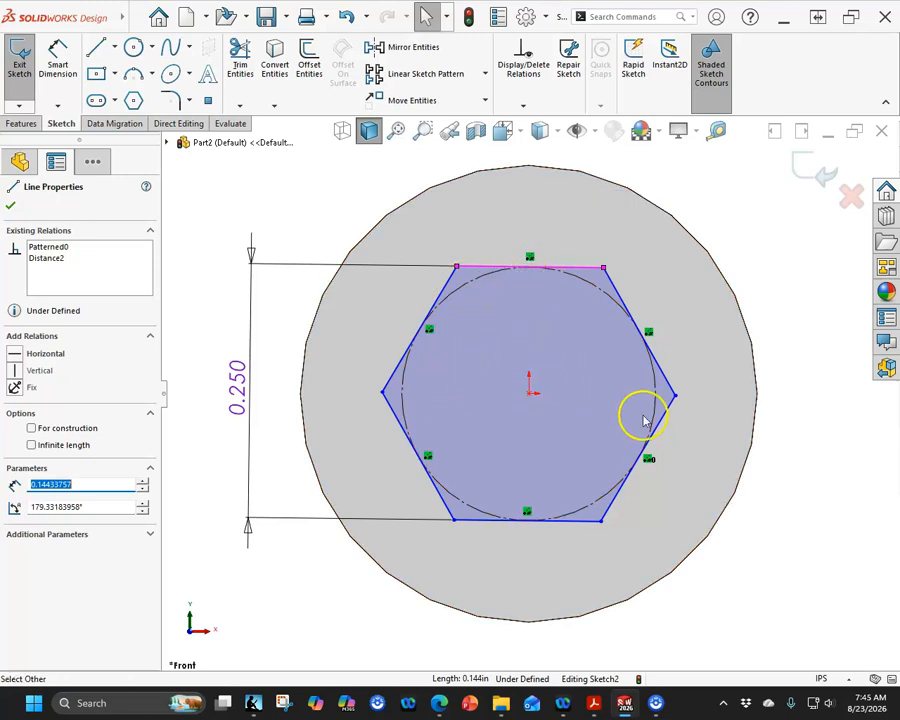
{"action": "left_click", "coordinate": [675, 397]}
{"action": "left_click", "coordinate": [530, 393], "text": "ctrl"}
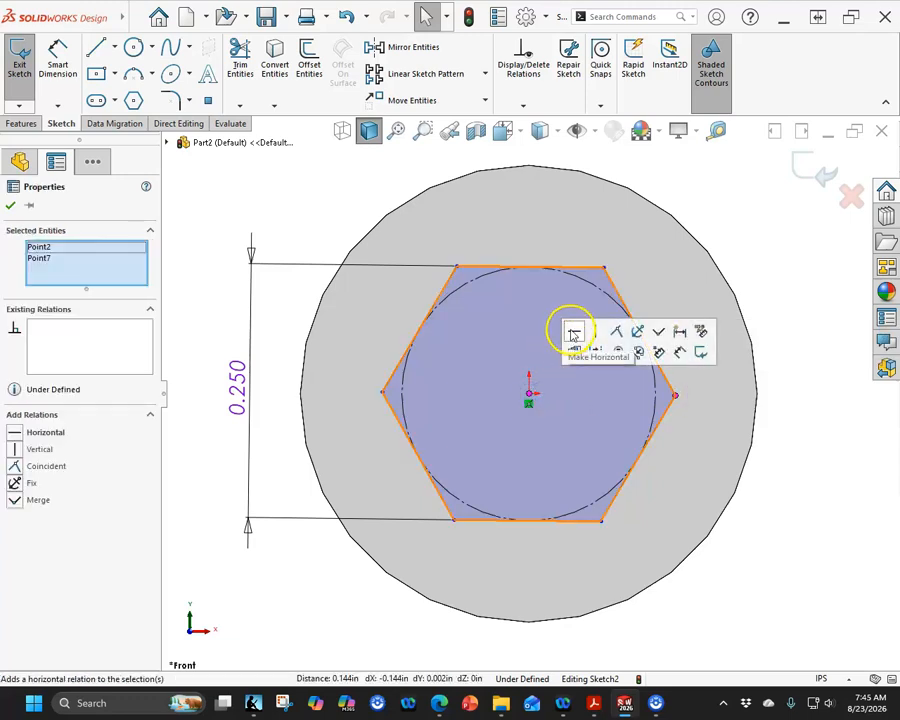
{"action": "left_click", "coordinate": [574, 334]}
{"action": "left_click", "coordinate": [738, 203]}
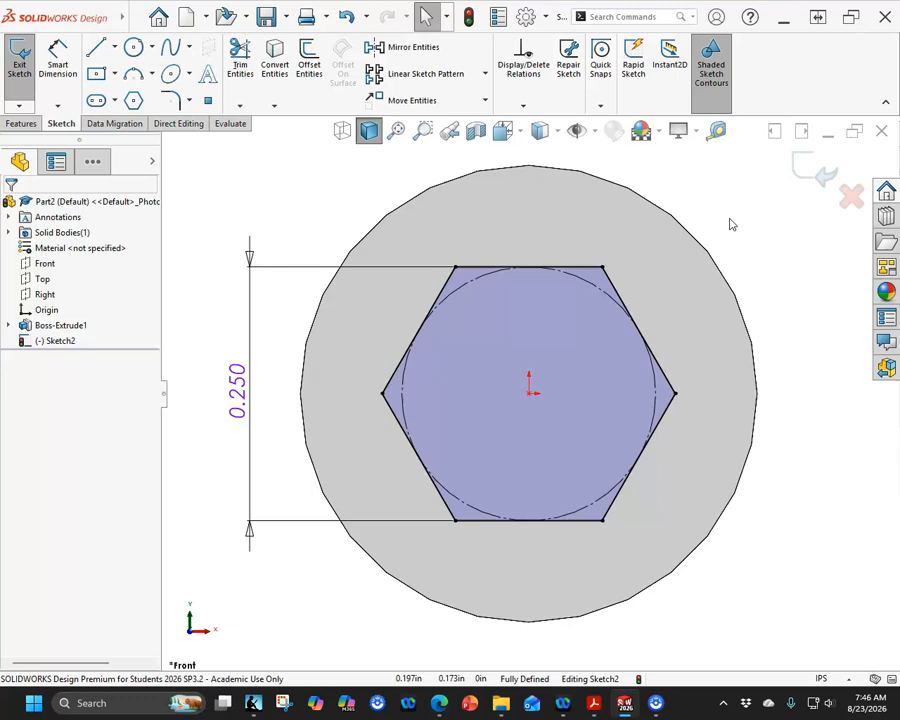
{"action": "left_click", "coordinate": [576, 267]}
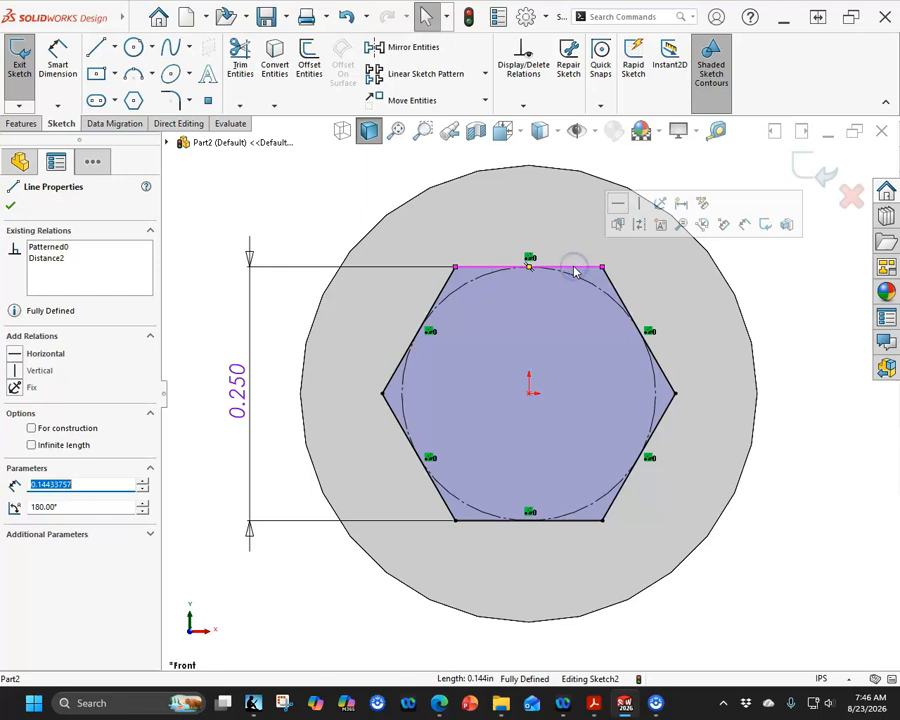
{"action": "left_click", "coordinate": [574, 269]}
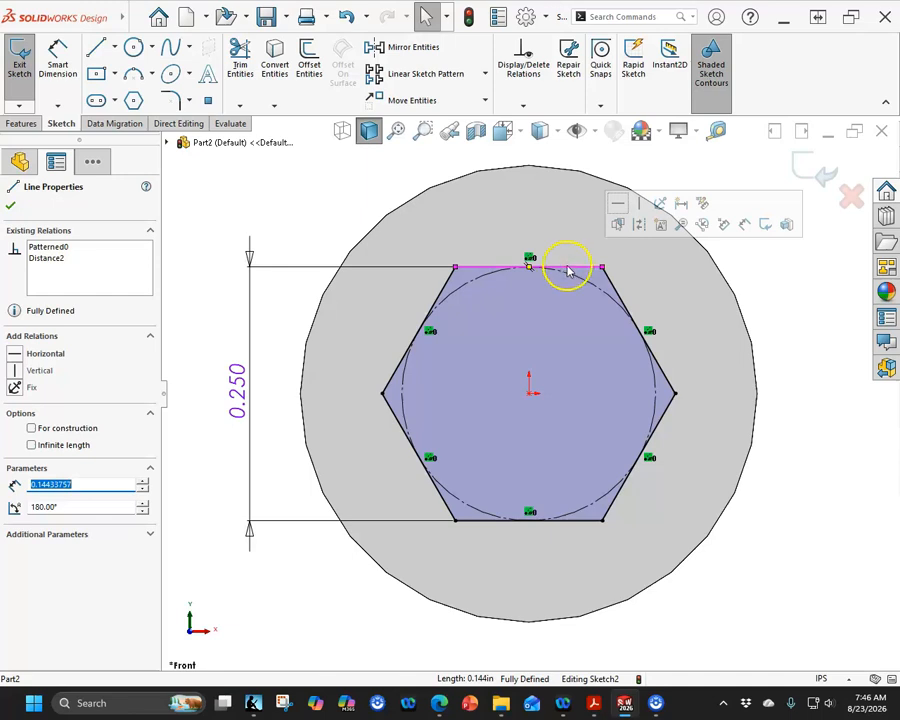
{"action": "left_click", "coordinate": [763, 301]}
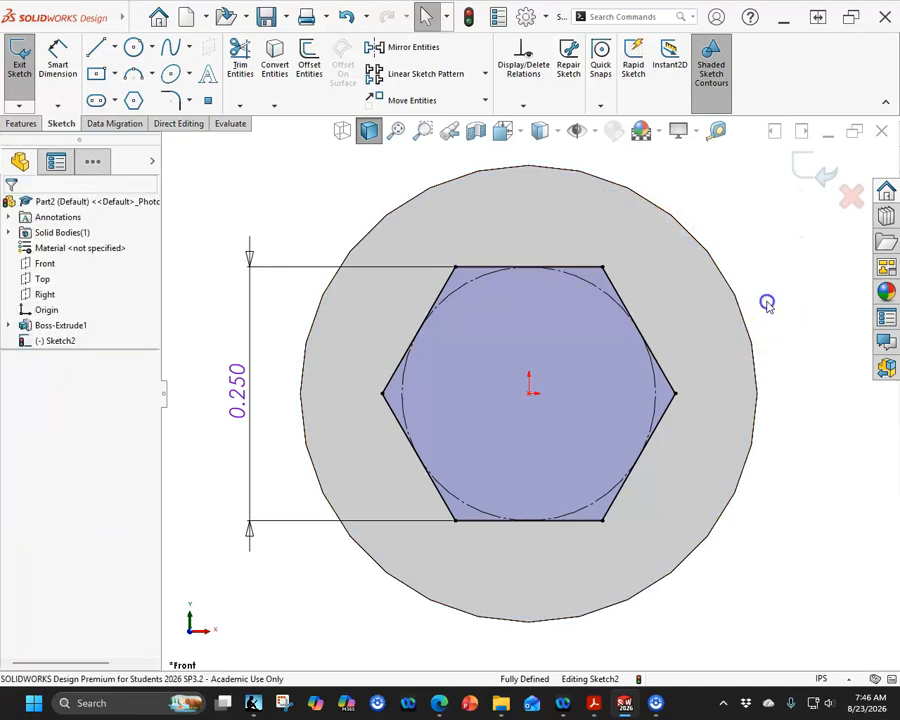
{"action": "left_click", "coordinate": [18, 123]}
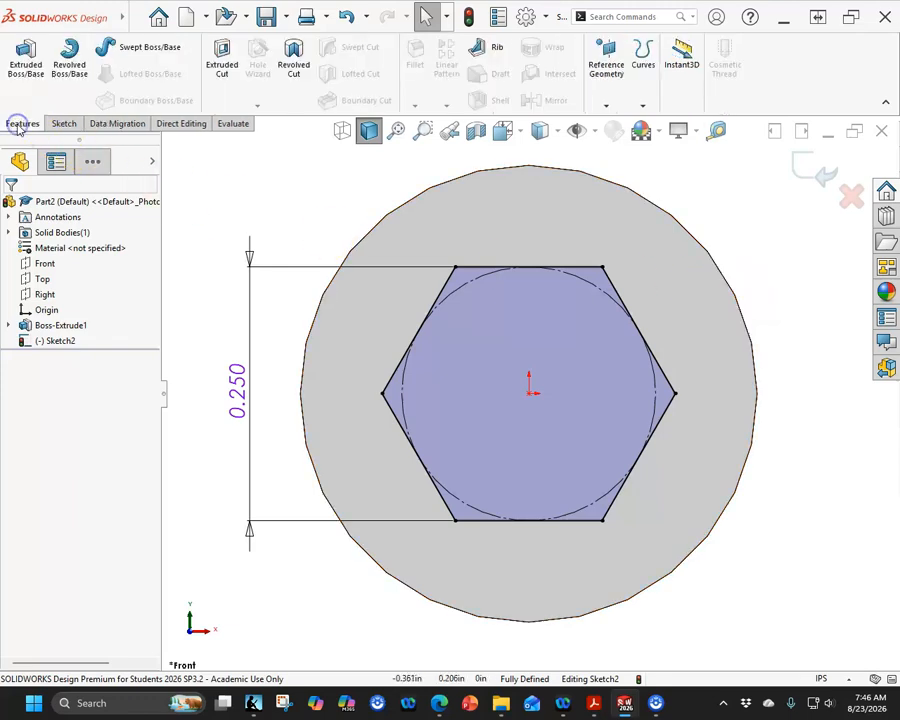
{"action": "left_click", "coordinate": [30, 68]}
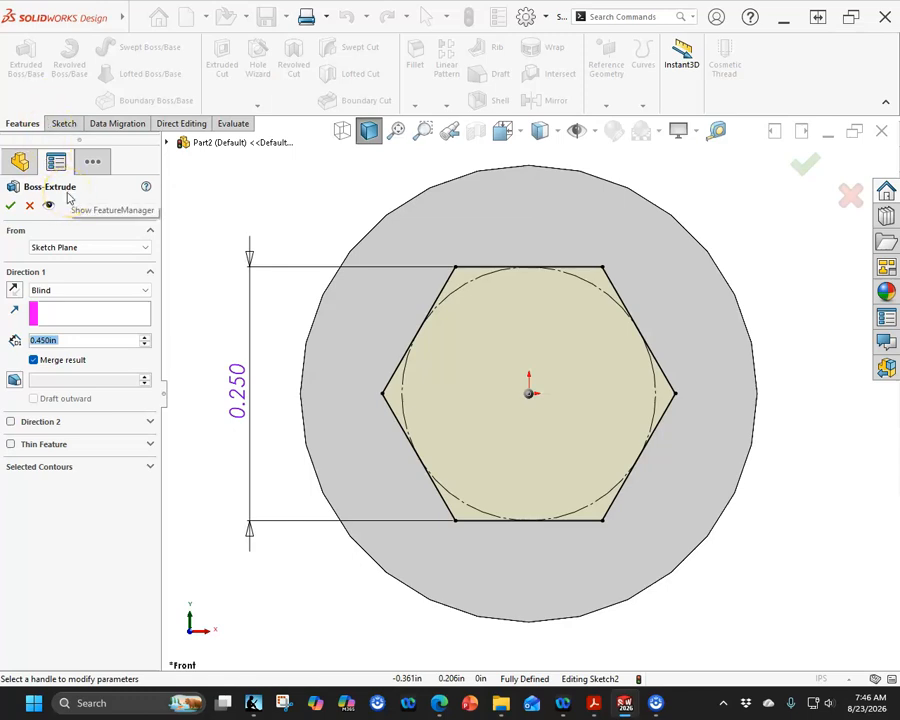
{"action": "left_click", "coordinate": [29, 207]}
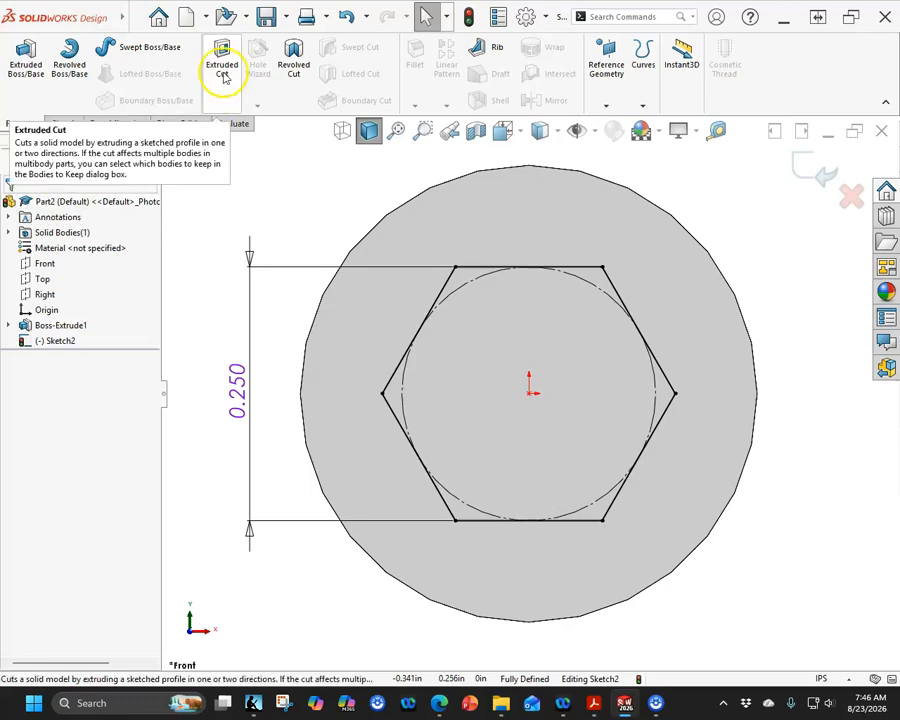
- Cut-extrude the hexagon into the cylinder using Offset From Surface, ending 0.15 in short of the back face
{"action": "left_click", "coordinate": [222, 68]}
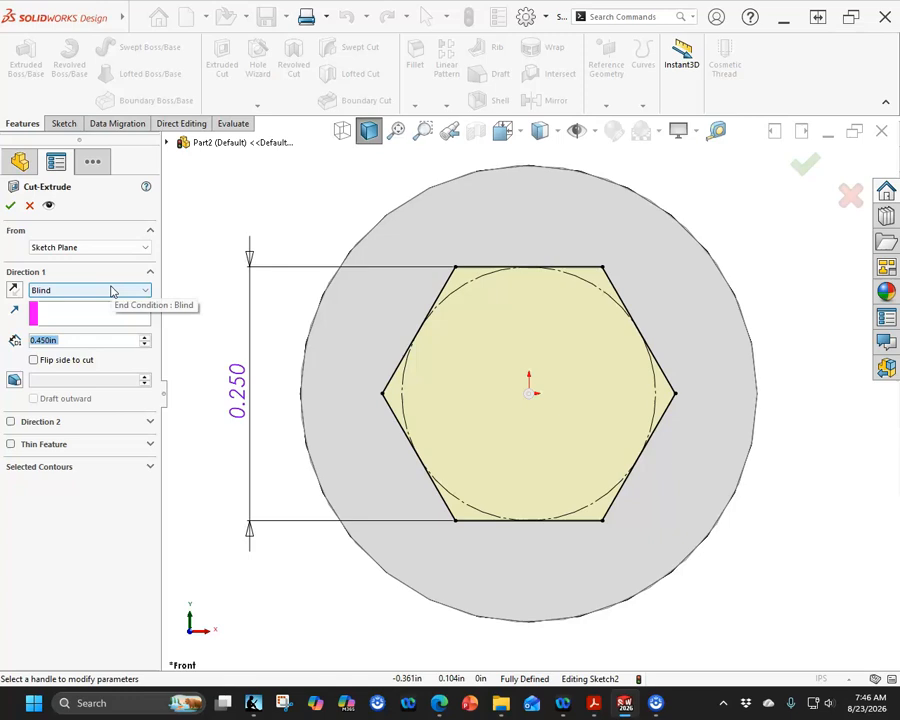
{"action": "scroll", "coordinate": [524, 304], "scroll_direction": "up", "scroll_amount": 2}
{"action": "middle_click_drag", "start_coordinate": [524, 304], "coordinate": [460, 395]}
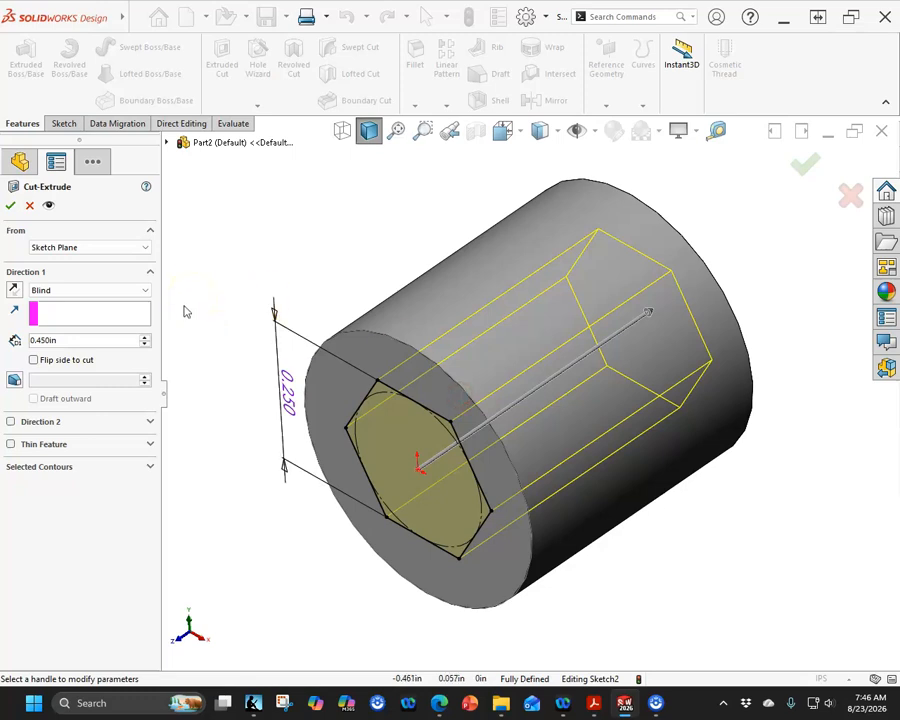
{"action": "left_click", "coordinate": [88, 293]}
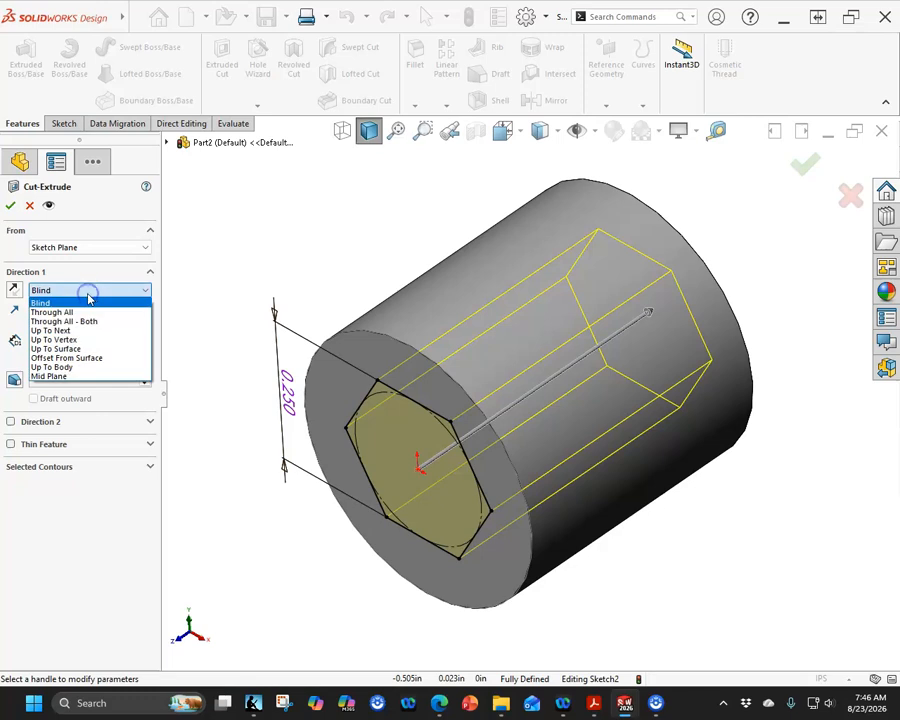
{"action": "left_click", "coordinate": [88, 358]}
{"action": "middle_click_drag", "start_coordinate": [361, 353], "coordinate": [421, 270]}
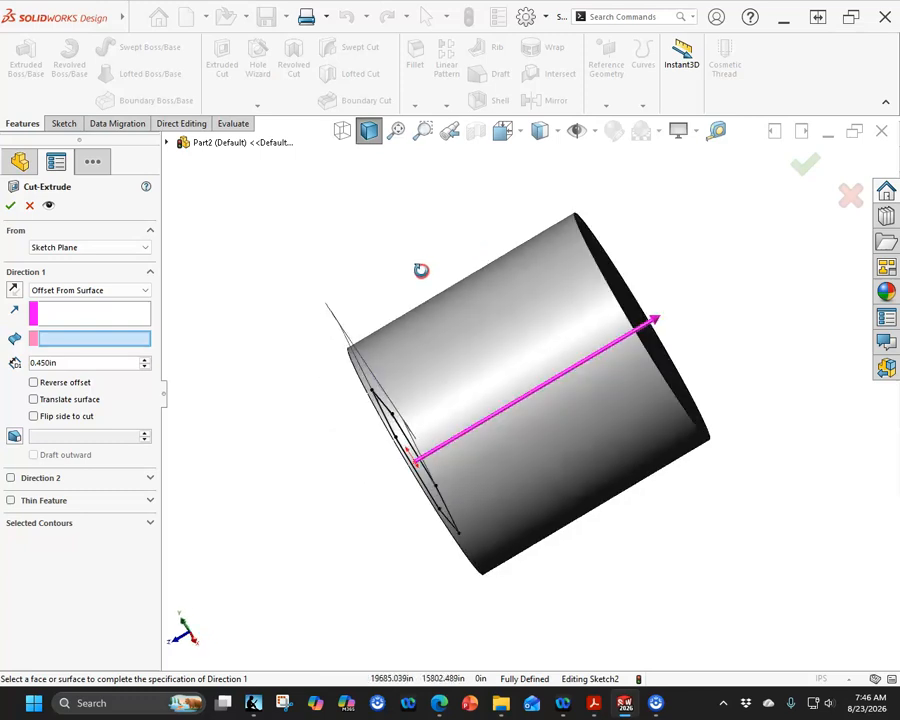
{"action": "left_click", "coordinate": [600, 270]}
{"action": "double_click", "coordinate": [71, 361]}
{"action": "type", "text": "0.15"}
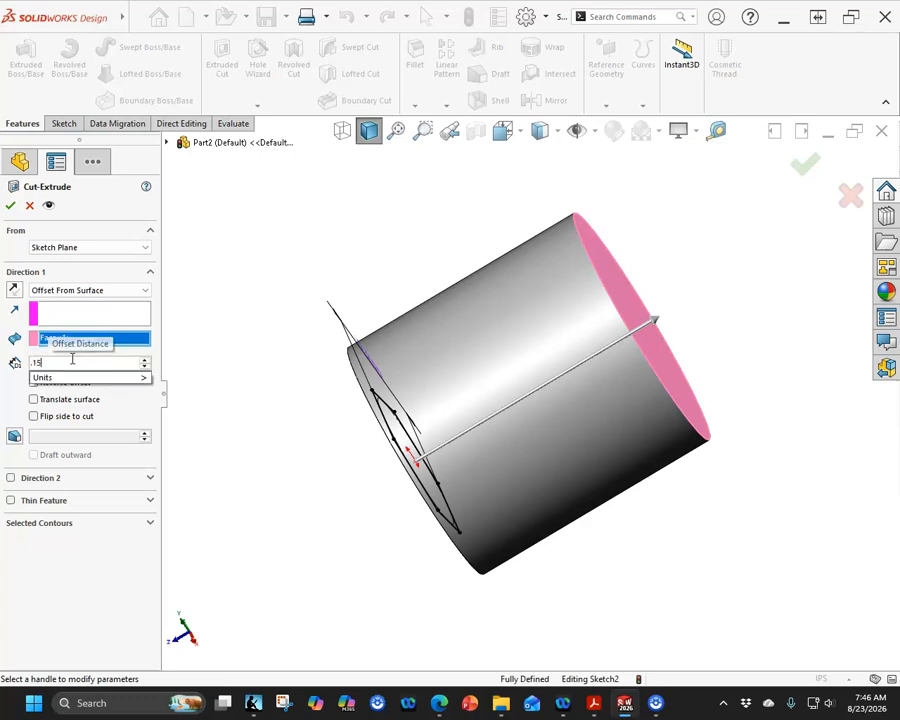
{"action": "key", "text": "Return"}
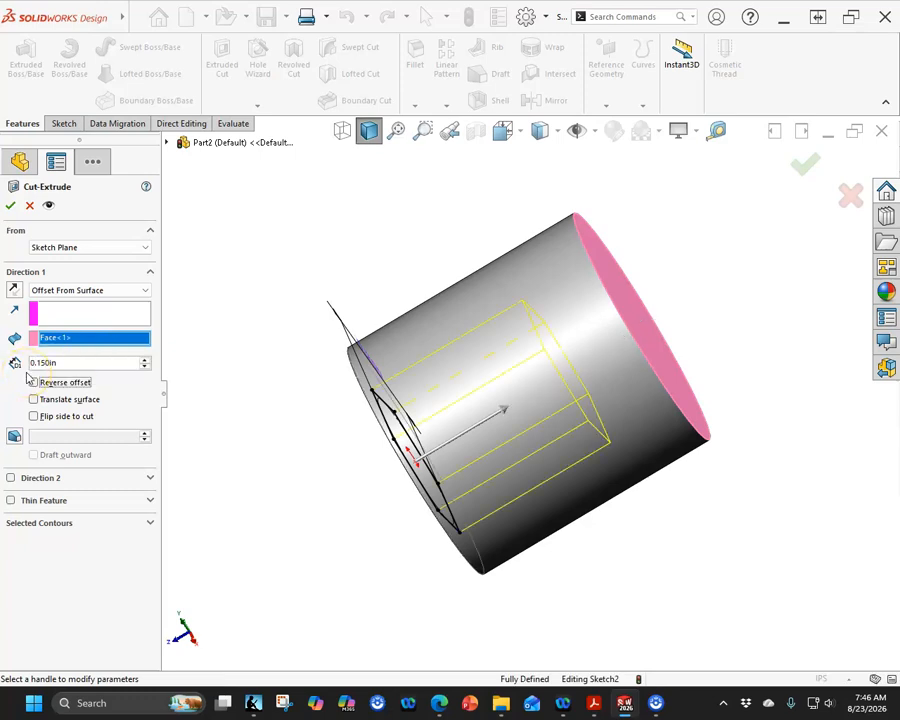
{"action": "middle_click_drag", "start_coordinate": [271, 367], "coordinate": [351, 280]}
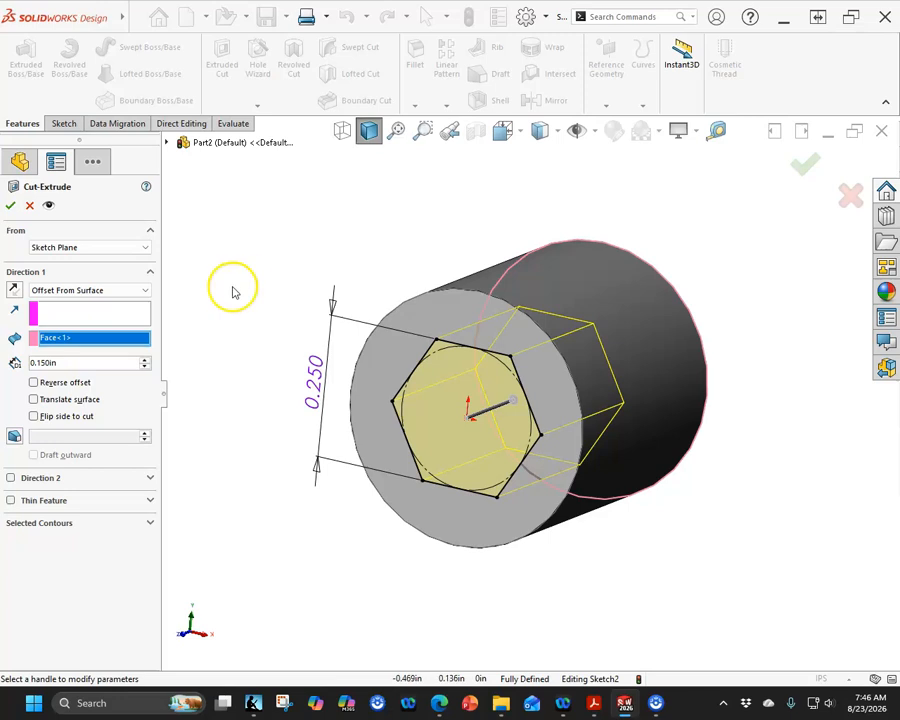
{"action": "left_click", "coordinate": [13, 206]}
- Check the distance from the hexagonal pocket's floor to the cylinder's back face and inspect the cylinder's outer surface
{"action": "middle_click_drag", "start_coordinate": [276, 304], "coordinate": [510, 410]}
{"action": "left_click", "coordinate": [546, 394]}
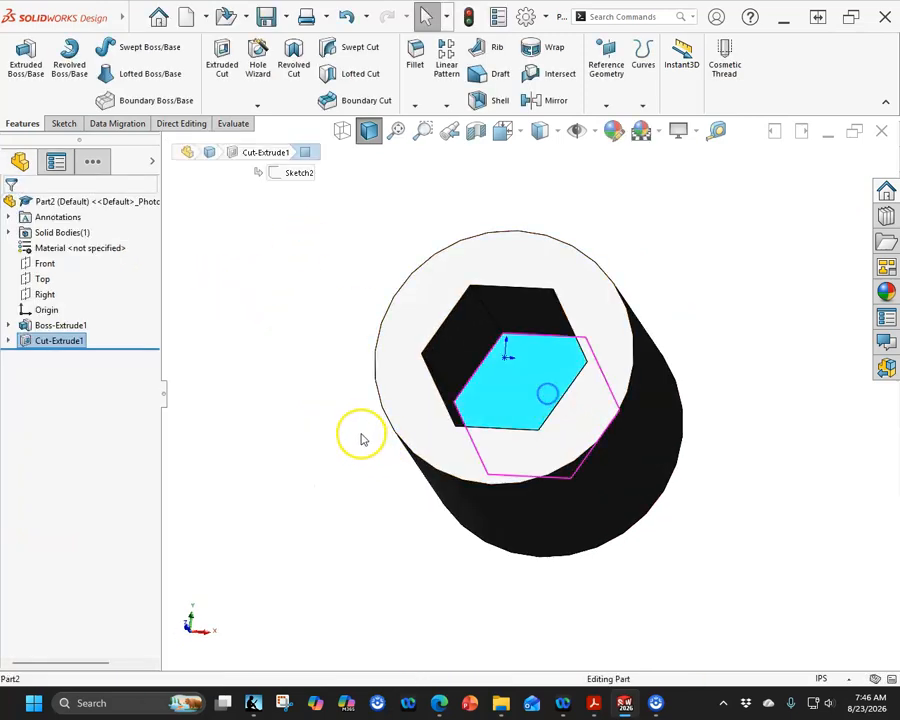
{"action": "middle_click_drag", "start_coordinate": [361, 438], "coordinate": [244, 368]}
{"action": "middle_click_drag", "start_coordinate": [646, 562], "coordinate": [619, 482]}
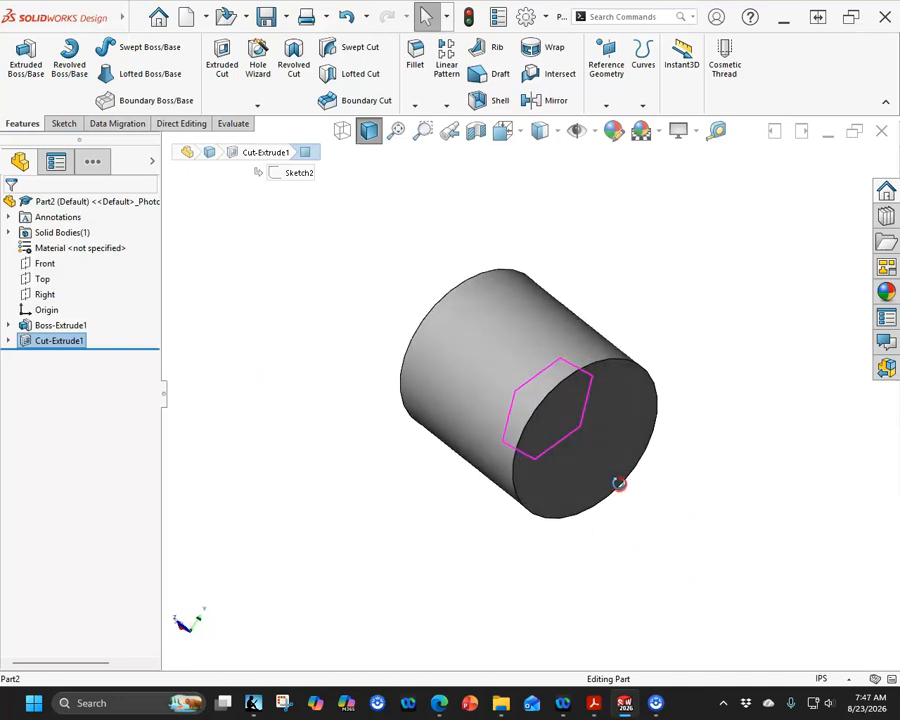
{"action": "left_click", "coordinate": [615, 476]}
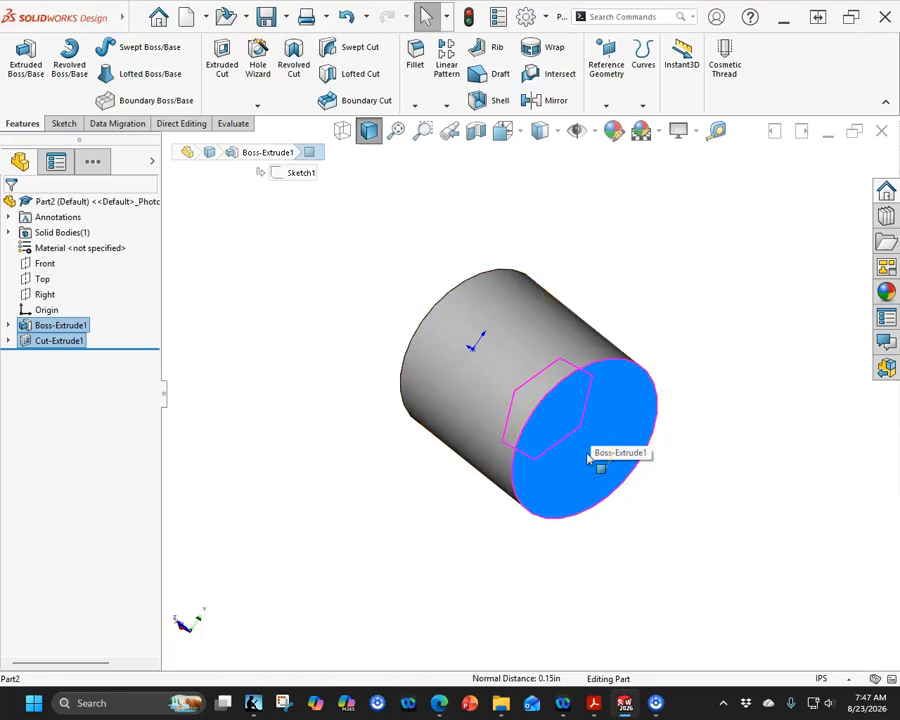
{"action": "left_click", "coordinate": [305, 396]}
{"action": "left_click", "coordinate": [576, 470]}
{"action": "middle_click_drag", "start_coordinate": [345, 444], "coordinate": [488, 583]}
{"action": "left_click", "coordinate": [532, 404]}
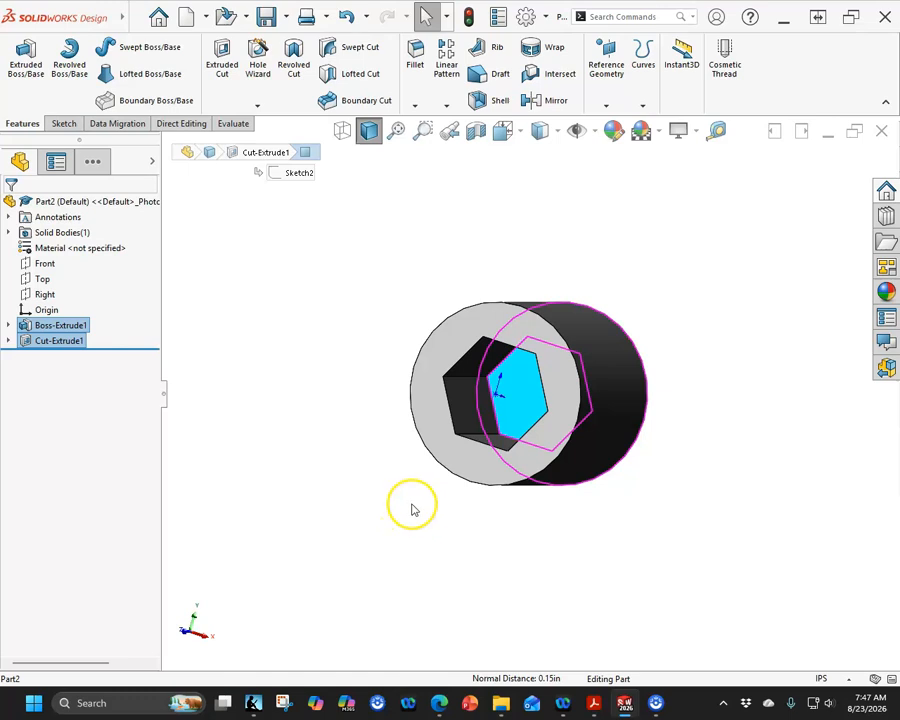
{"action": "left_click", "coordinate": [589, 332]}
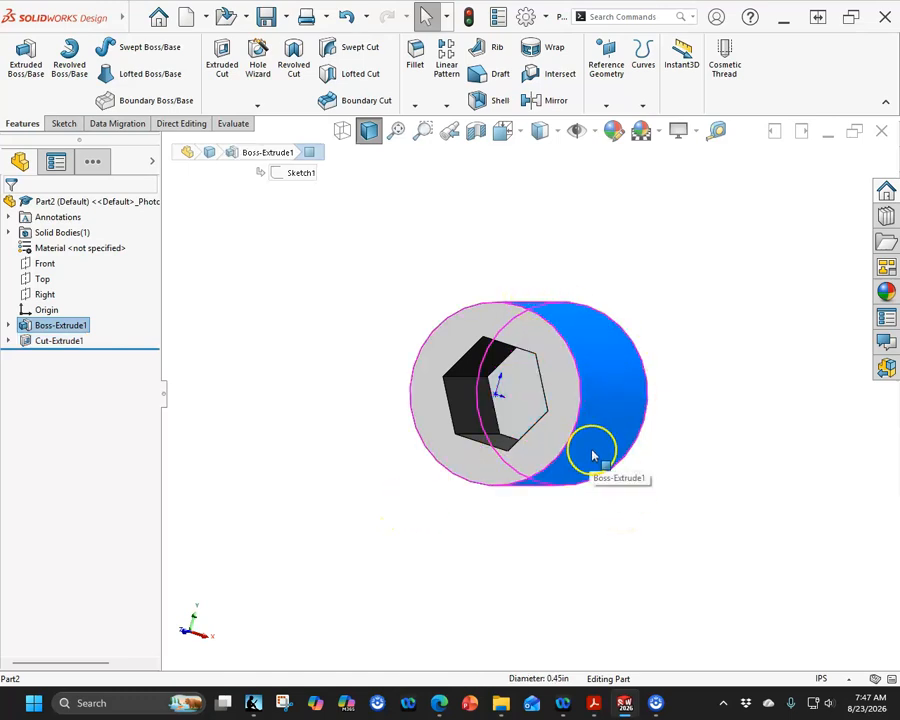
{"action": "middle_click_drag", "start_coordinate": [342, 366], "coordinate": [366, 291]}
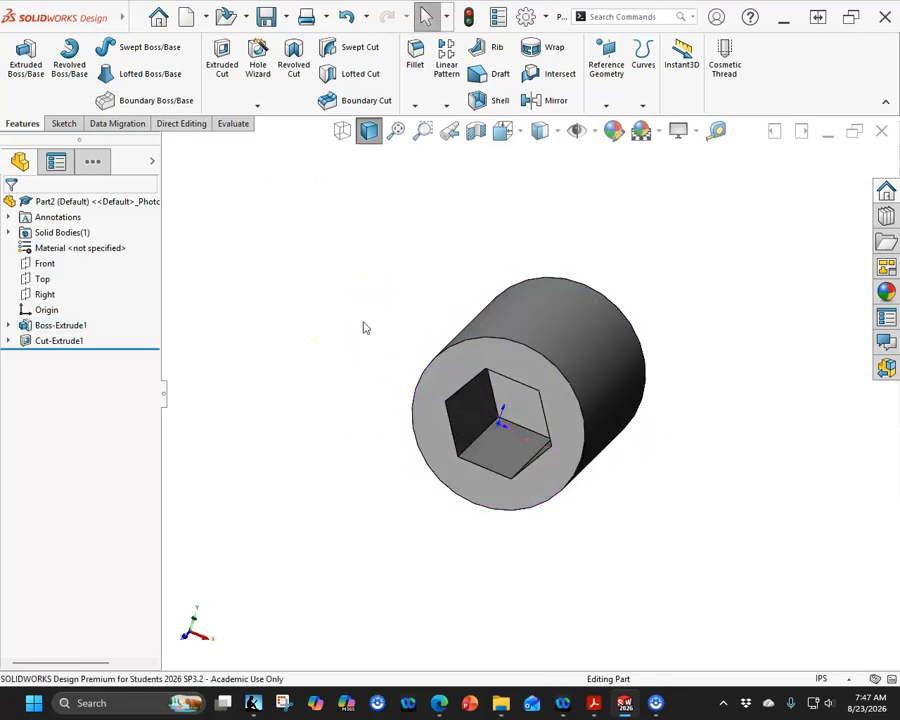
- Open a new sketch on the cylinder's flat back face, opposite the hexagonal pocket
{"action": "key", "text": "ctrl+1"}
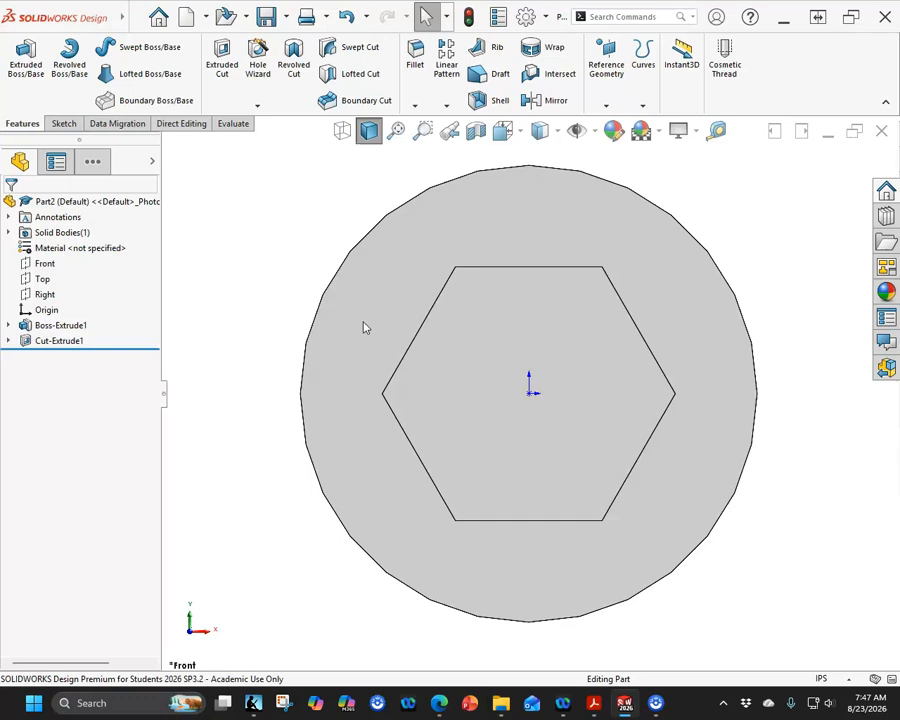
{"action": "key", "text": "z"}
{"action": "middle_click_drag", "start_coordinate": [658, 343], "coordinate": [480, 362]}
{"action": "left_click", "coordinate": [636, 392]}
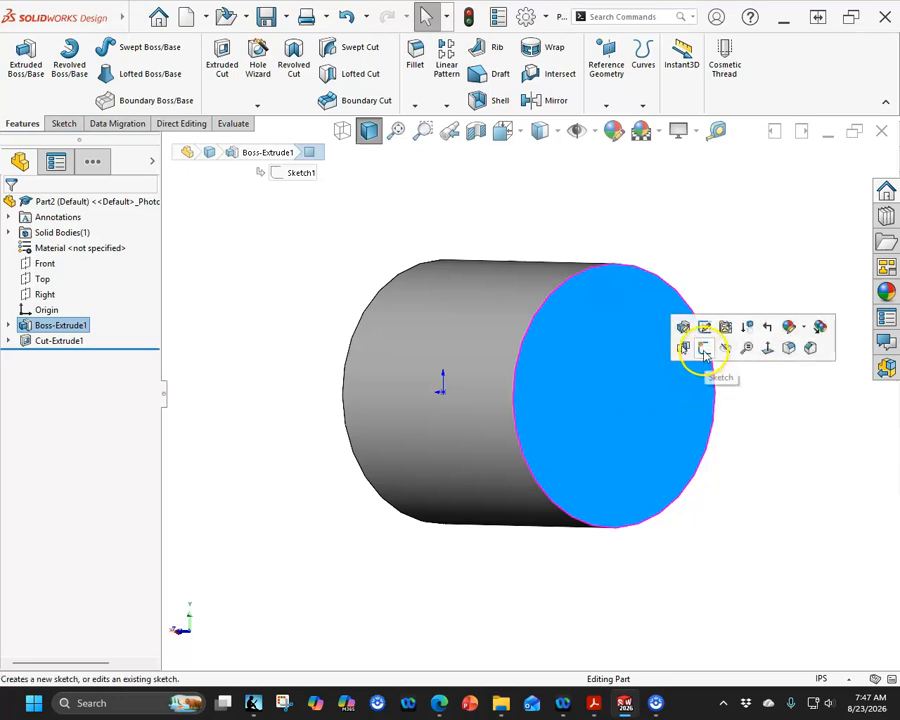
{"action": "middle_click_drag", "start_coordinate": [705, 355], "coordinate": [592, 394]}
{"action": "left_click", "coordinate": [590, 368]}
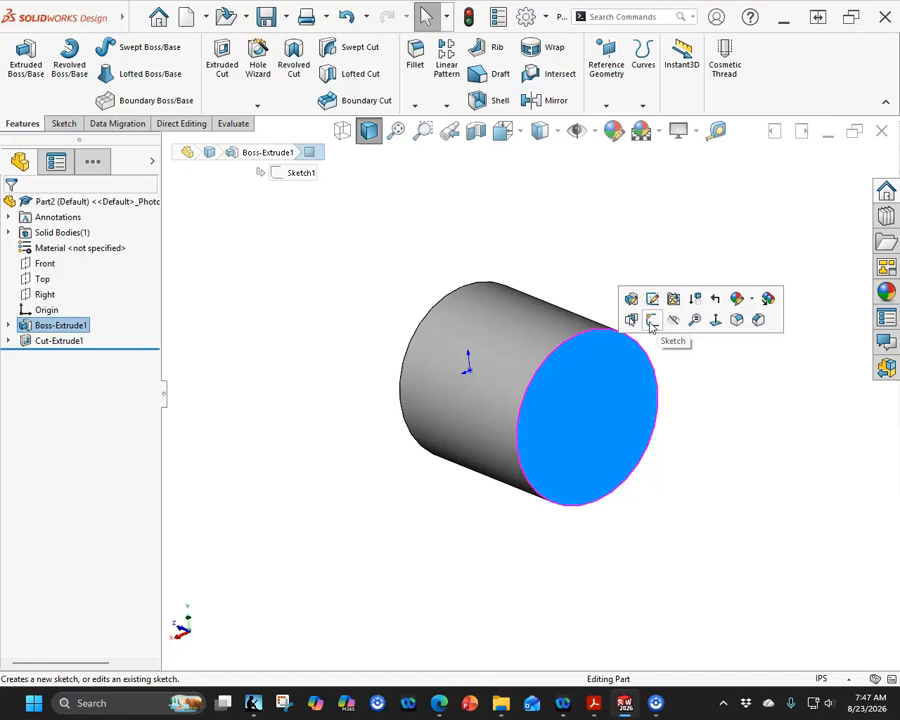
{"action": "left_click", "coordinate": [653, 300]}
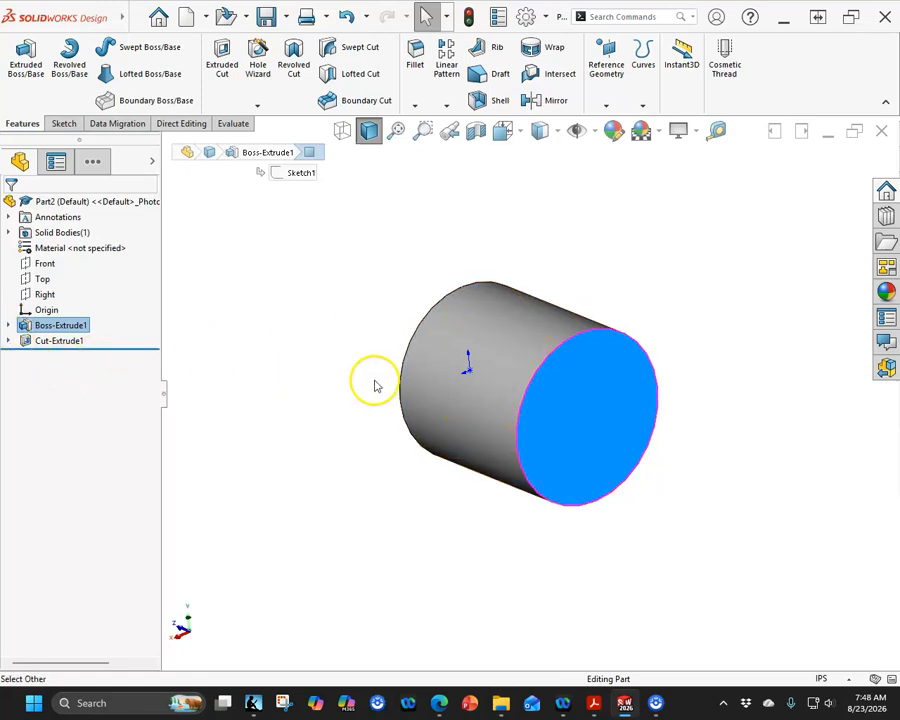
{"action": "left_click", "coordinate": [593, 372]}
{"action": "left_click", "coordinate": [607, 364]}
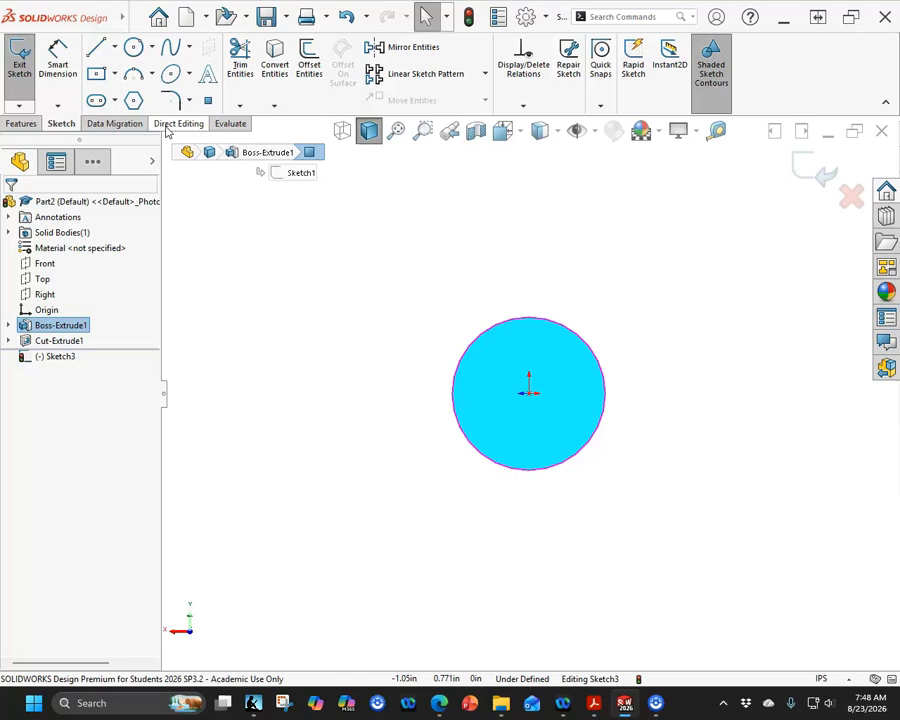
- Sketch a horizontal ellipse centred on the origin, with radii of about 0.567 in and 0.252 in
{"action": "left_click", "coordinate": [243, 148]}
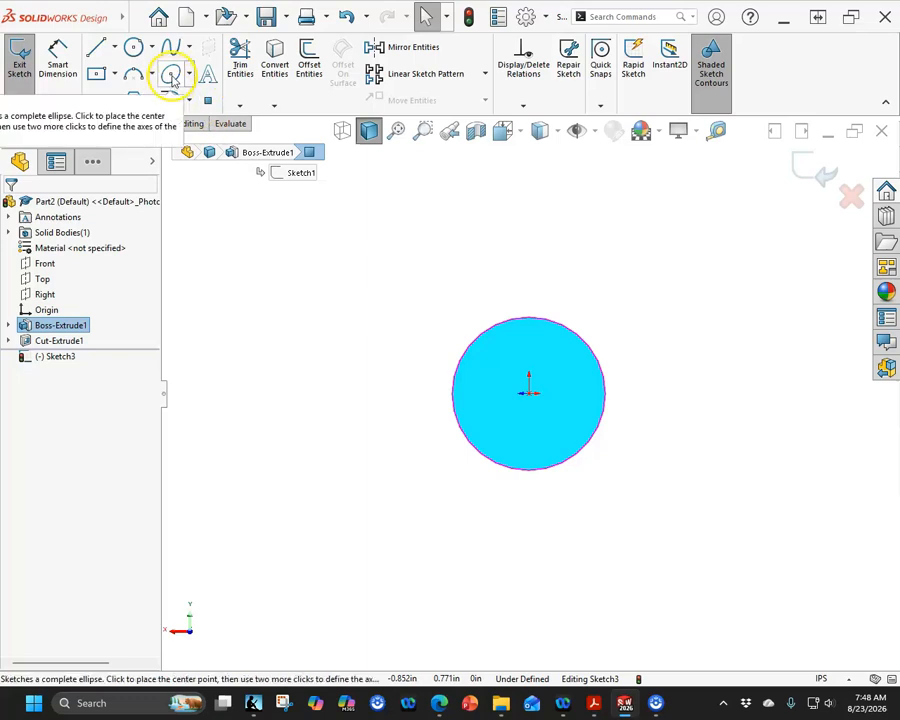
{"action": "left_click", "coordinate": [172, 76]}
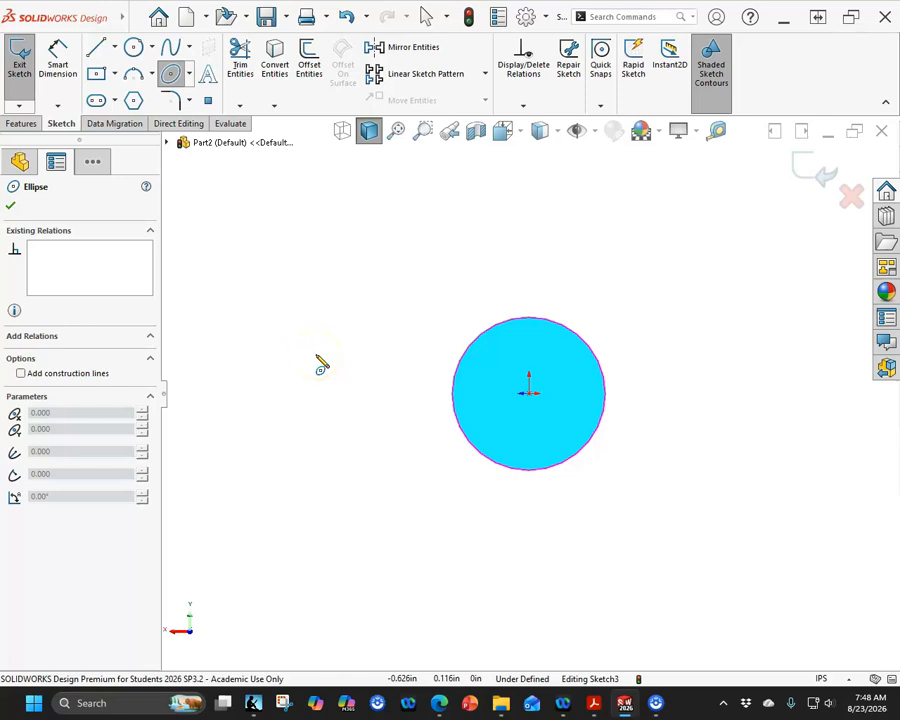
{"action": "left_click", "coordinate": [529, 393]}
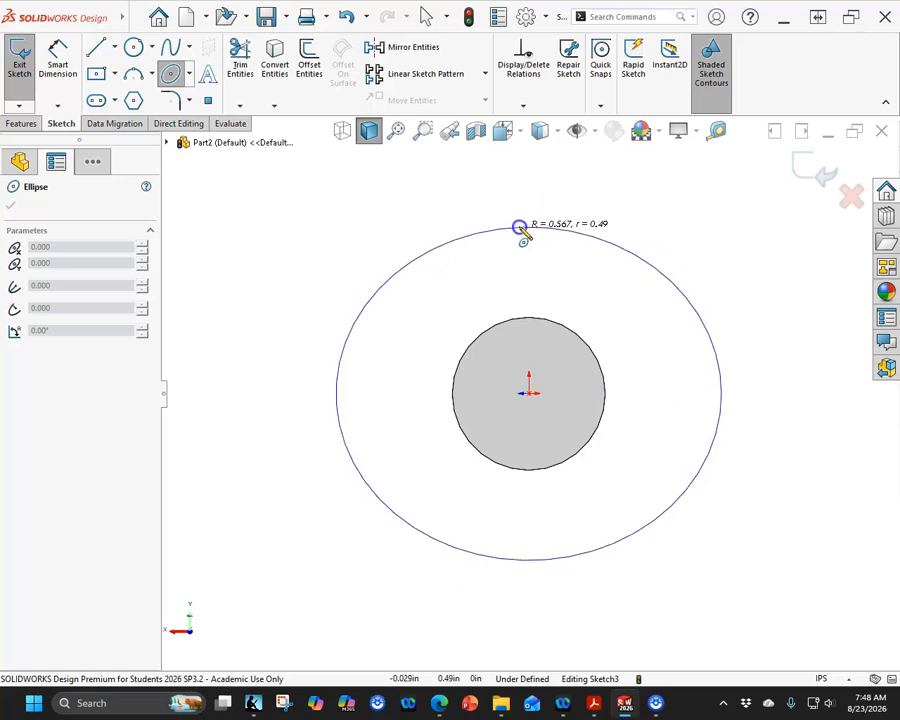
{"action": "left_click", "coordinate": [521, 309]}
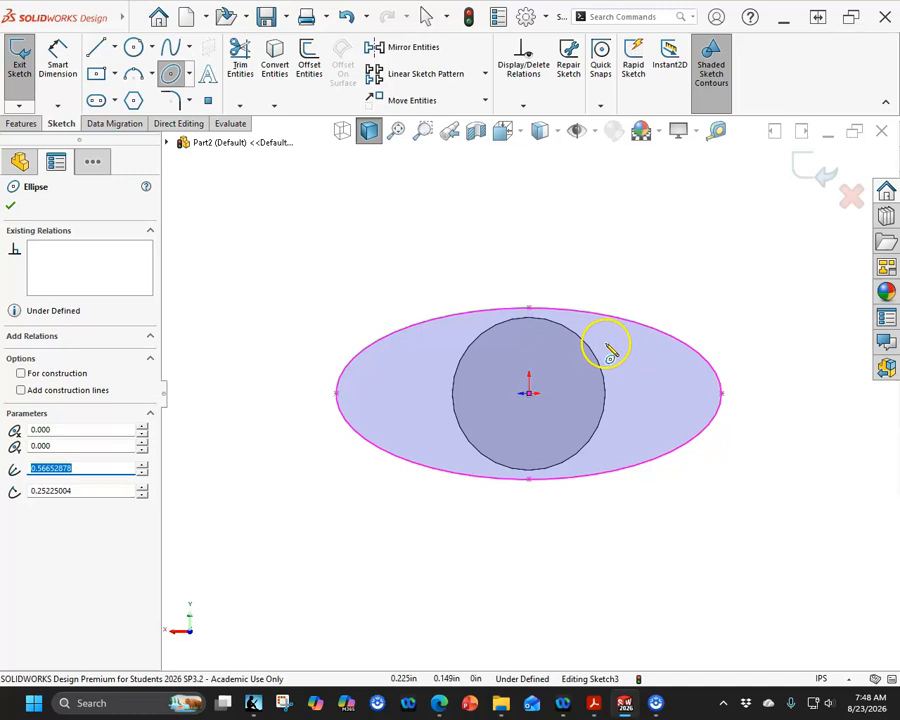
{"action": "right_click", "coordinate": [536, 211]}
{"action": "left_click", "coordinate": [577, 219]}
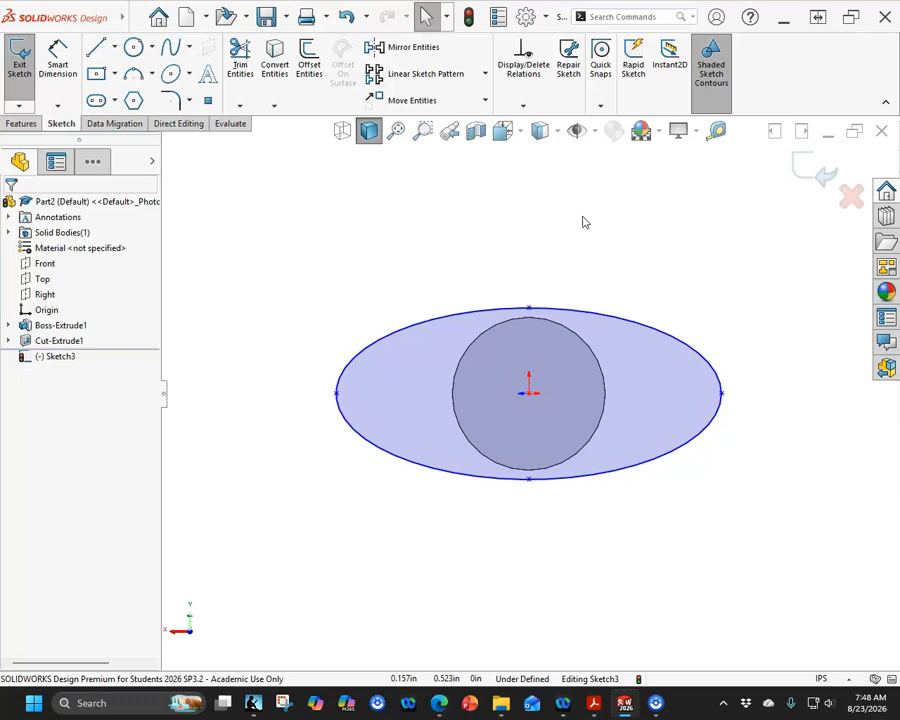
{"action": "right_click", "coordinate": [583, 219]}
{"action": "left_click", "coordinate": [514, 213]}
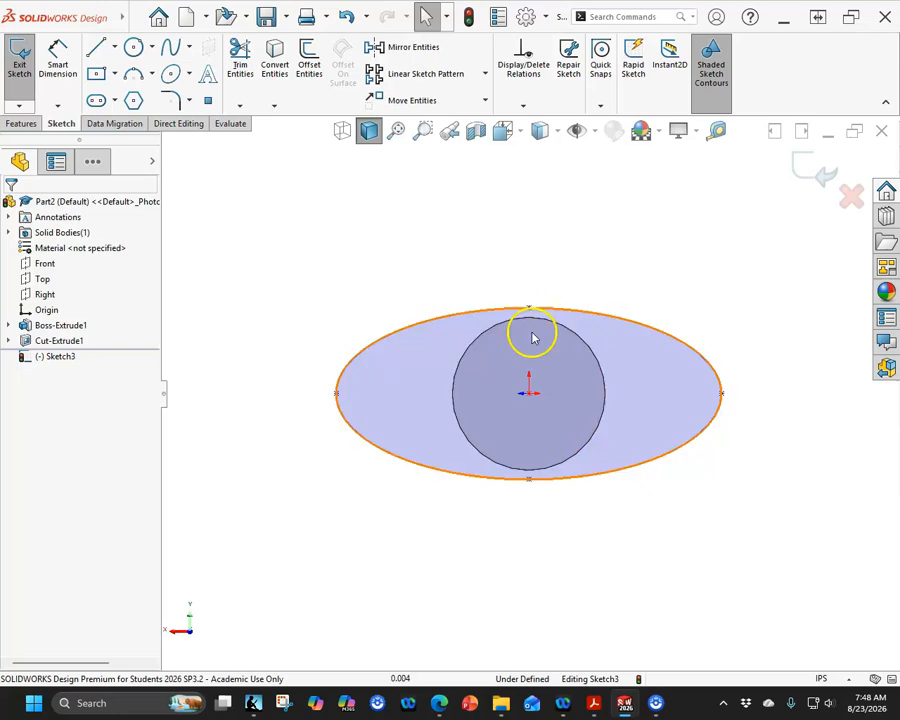
- Add a horizontal relation between the ellipse's centre and its left-hand axis endpoint
{"action": "left_click", "coordinate": [529, 393]}
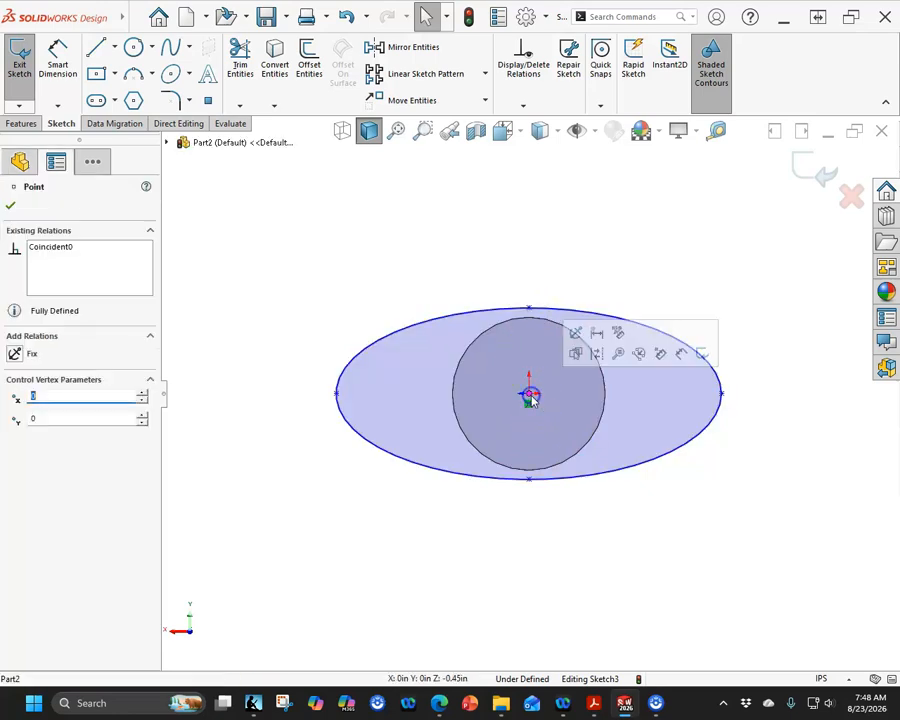
{"action": "left_click", "coordinate": [338, 394], "text": "ctrl"}
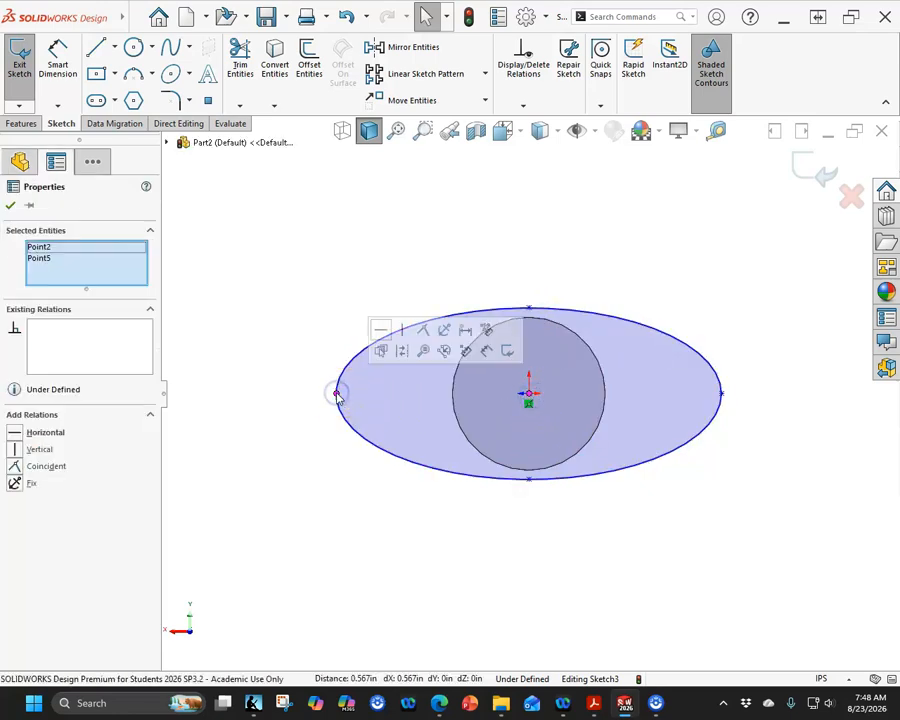
{"action": "left_click", "coordinate": [378, 351]}
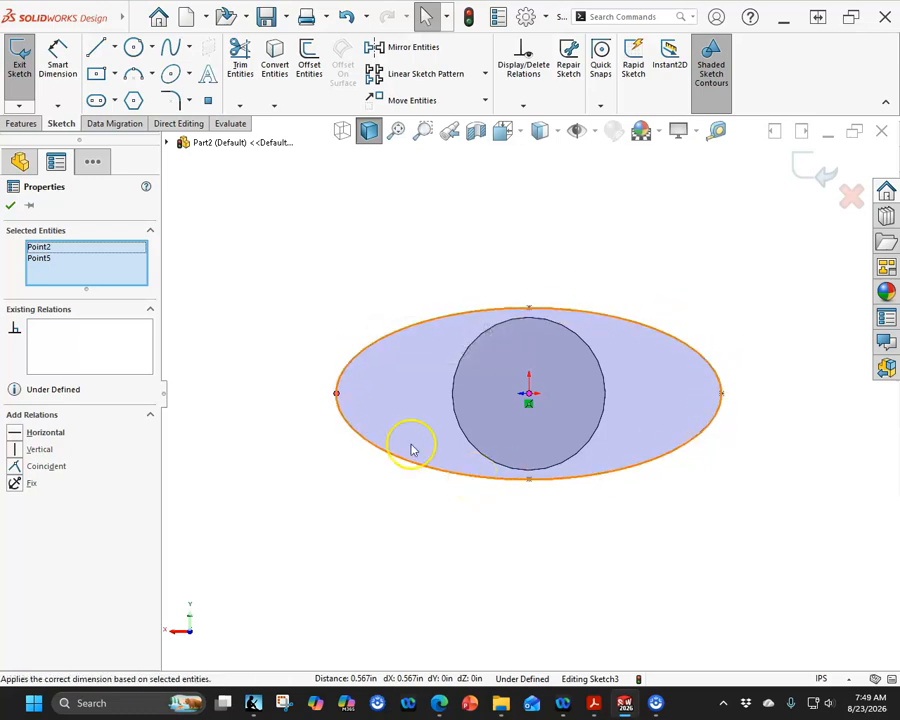
{"action": "left_click", "coordinate": [14, 434]}
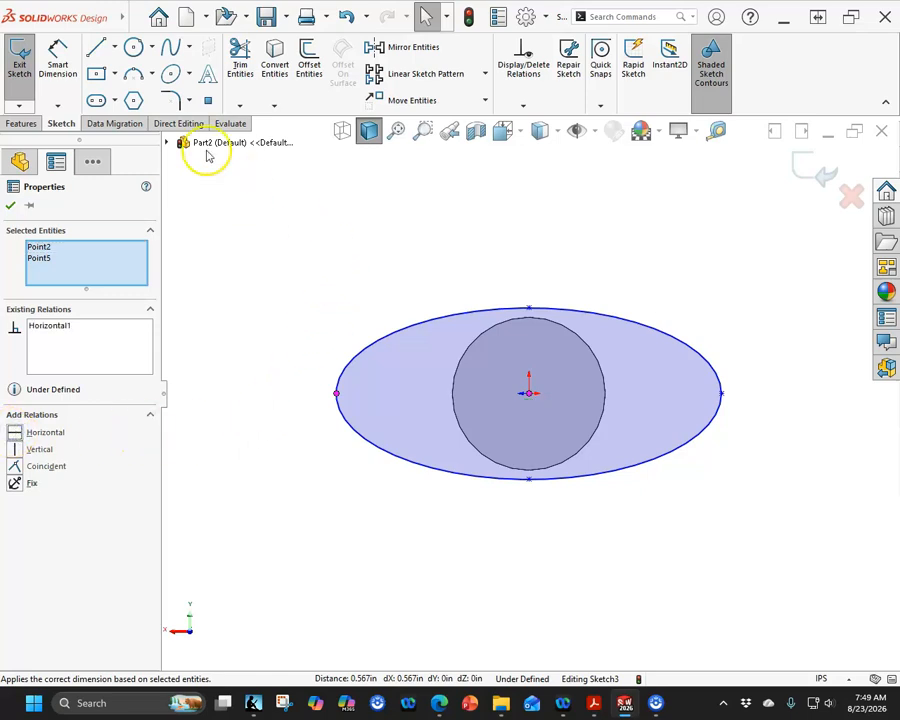
- Dimension the ellipse's height between its upper and lower axis endpoints and set it to 0.5 in
{"action": "left_click", "coordinate": [58, 55]}
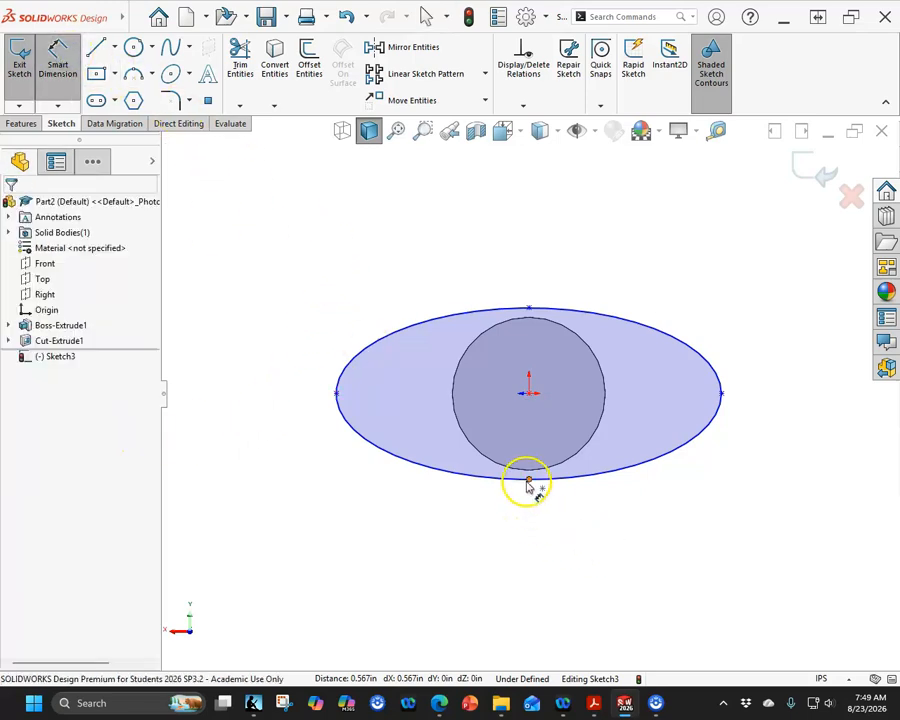
{"action": "left_click", "coordinate": [529, 479]}
{"action": "left_click", "coordinate": [529, 310]}
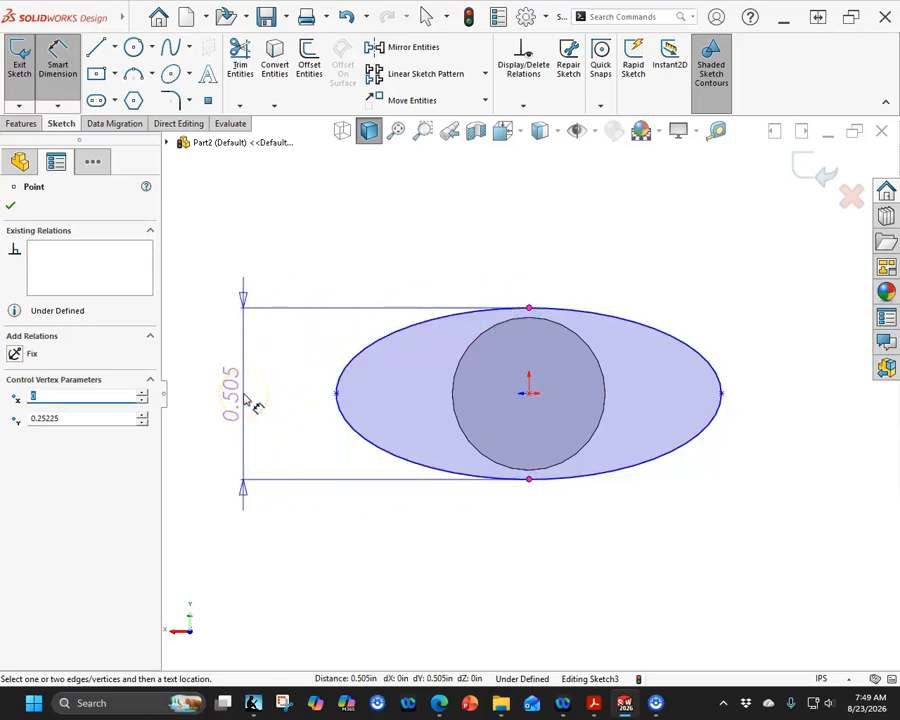
{"action": "left_click", "coordinate": [245, 398]}
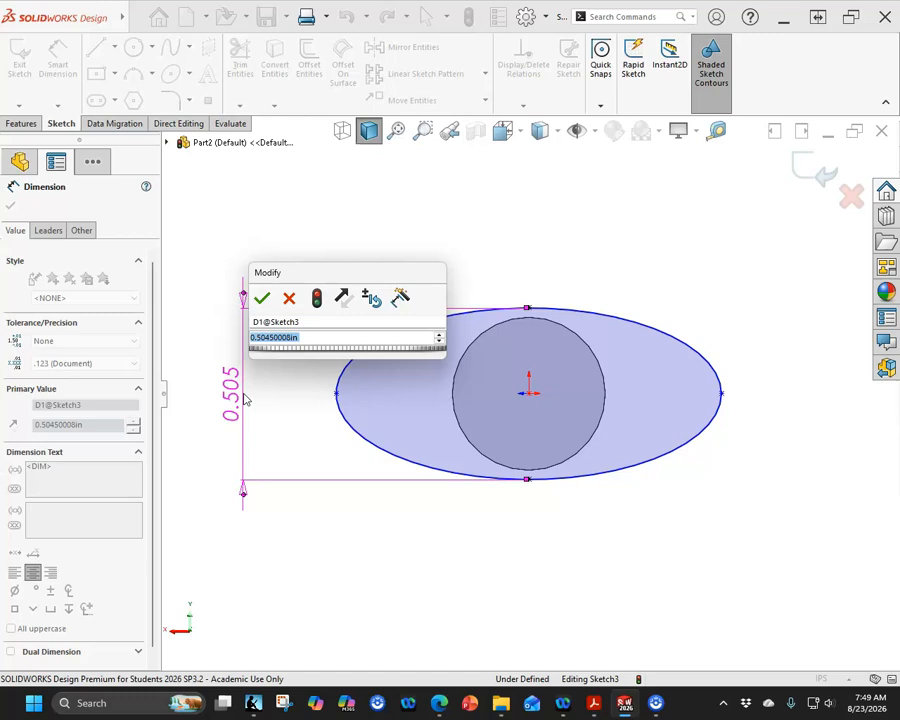
{"action": "type", "text": "0.5"}
{"action": "key", "text": "Return"}
{"action": "left_click", "coordinate": [296, 416]}
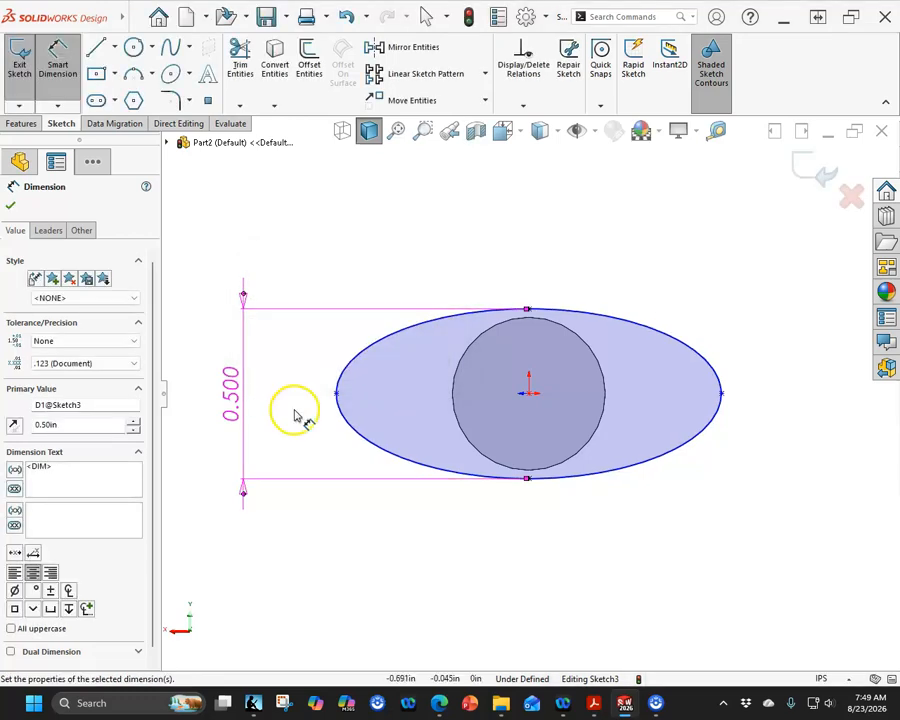
- Dimension the ellipse's width between its left and right axis endpoints and set it to 1.6 in
{"action": "left_click", "coordinate": [337, 394]}
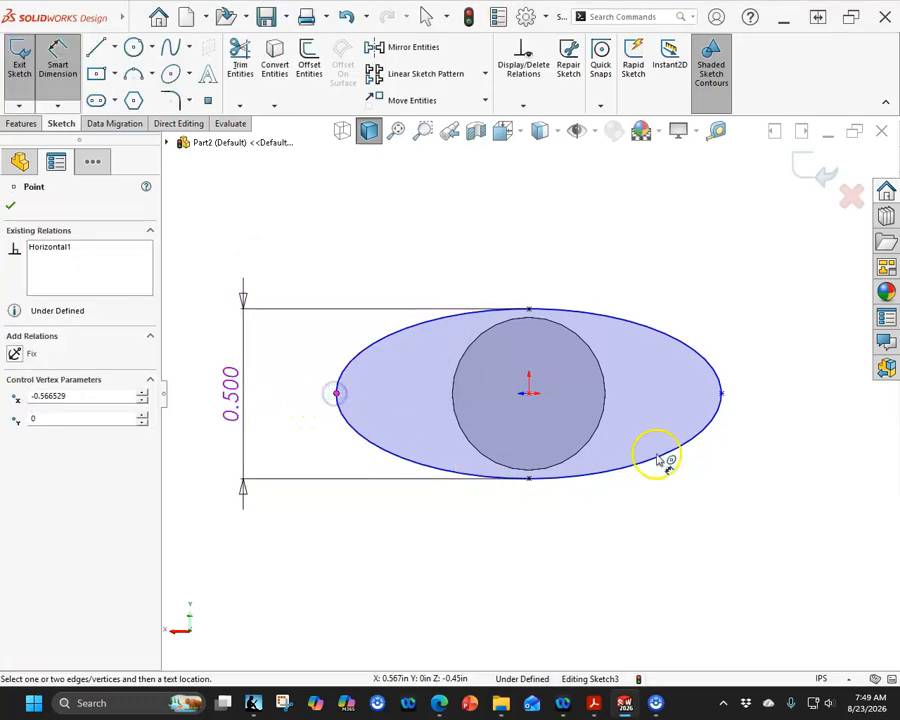
{"action": "left_click", "coordinate": [722, 394]}
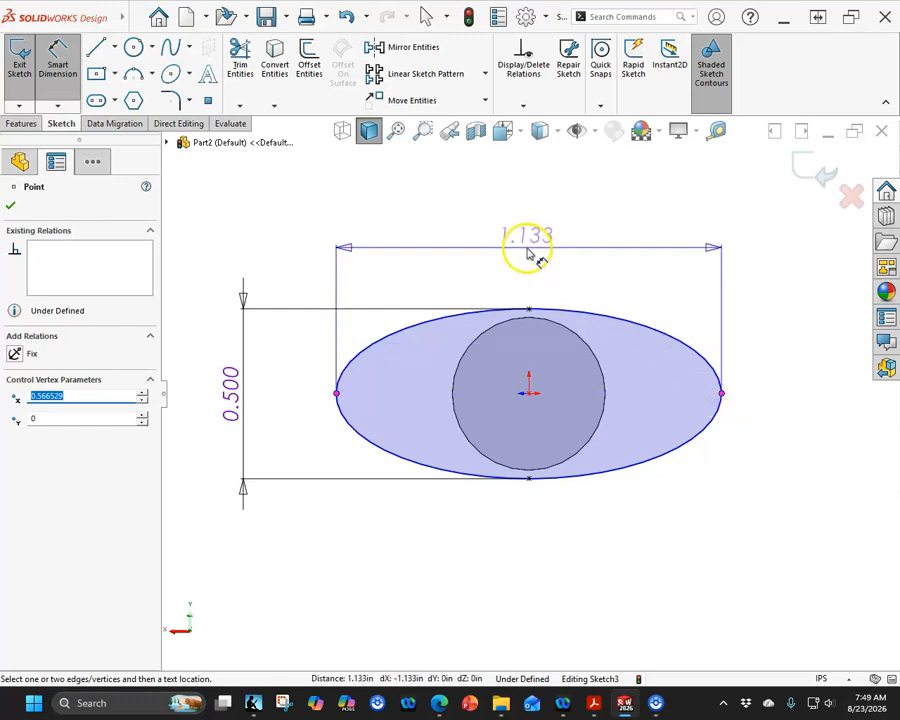
{"action": "left_click", "coordinate": [527, 250]}
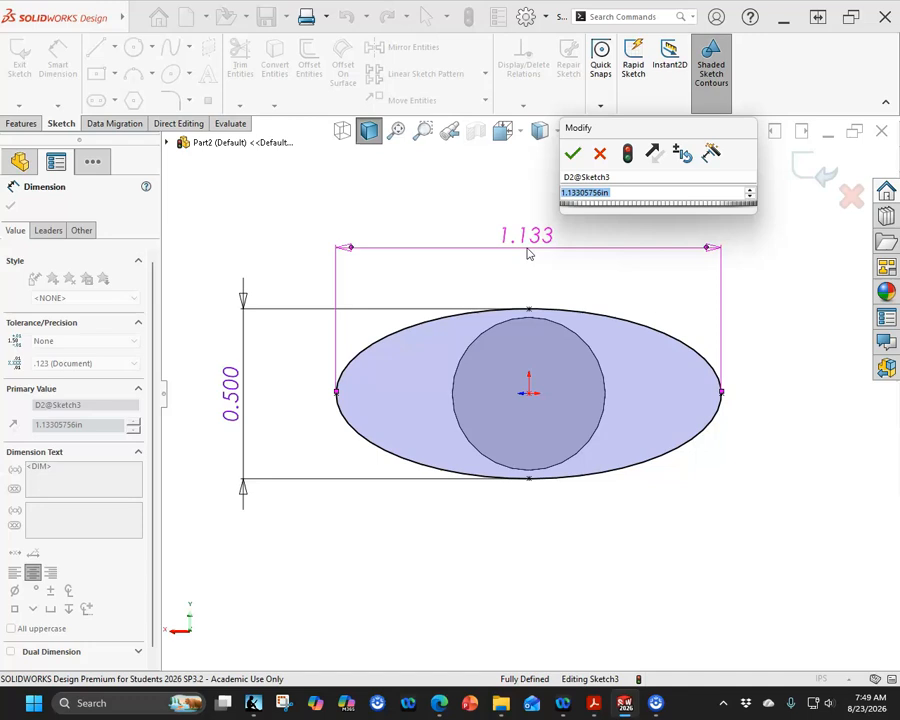
{"action": "type", "text": "1.6"}
{"action": "key", "text": "Return"}
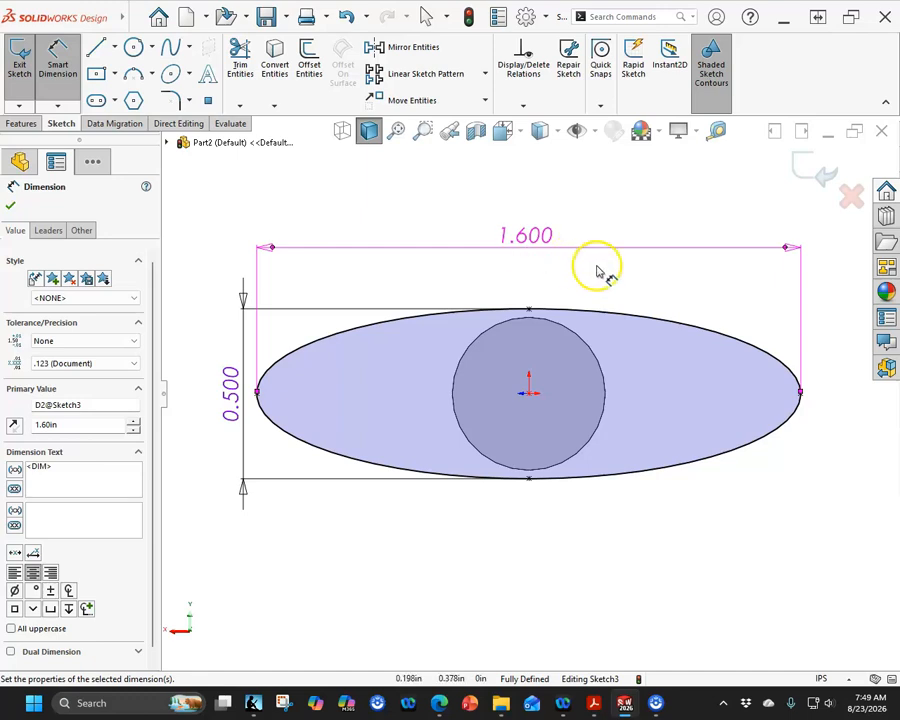
- Sketch two circles of about 0.046 in radius on the ellipse's horizontal axis, about 0.72 in left and 0.69 in right of the origin
{"action": "left_click", "coordinate": [133, 47]}
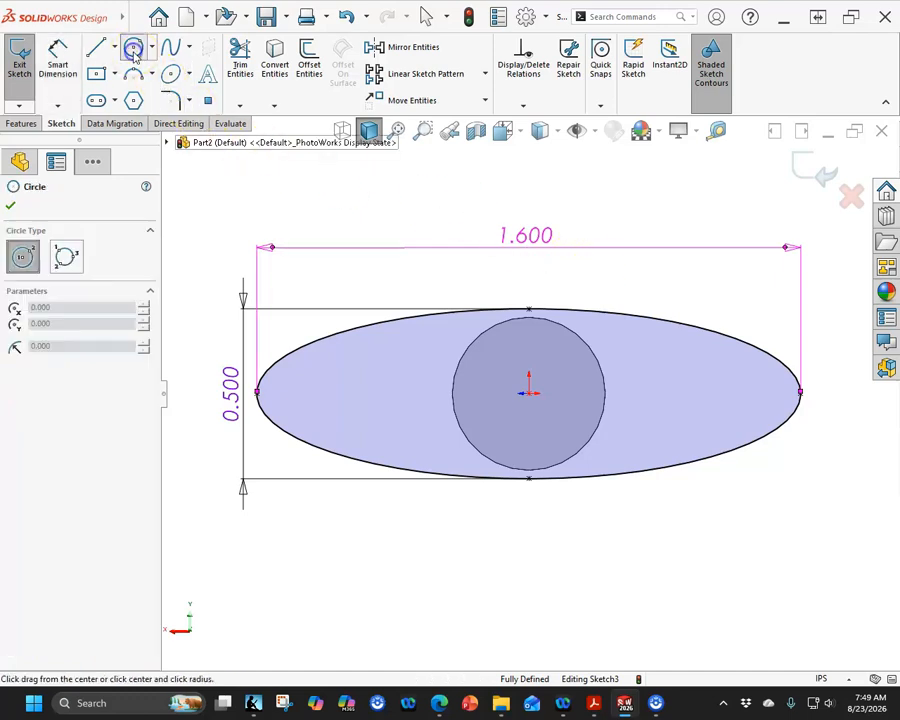
{"action": "left_click", "coordinate": [285, 393]}
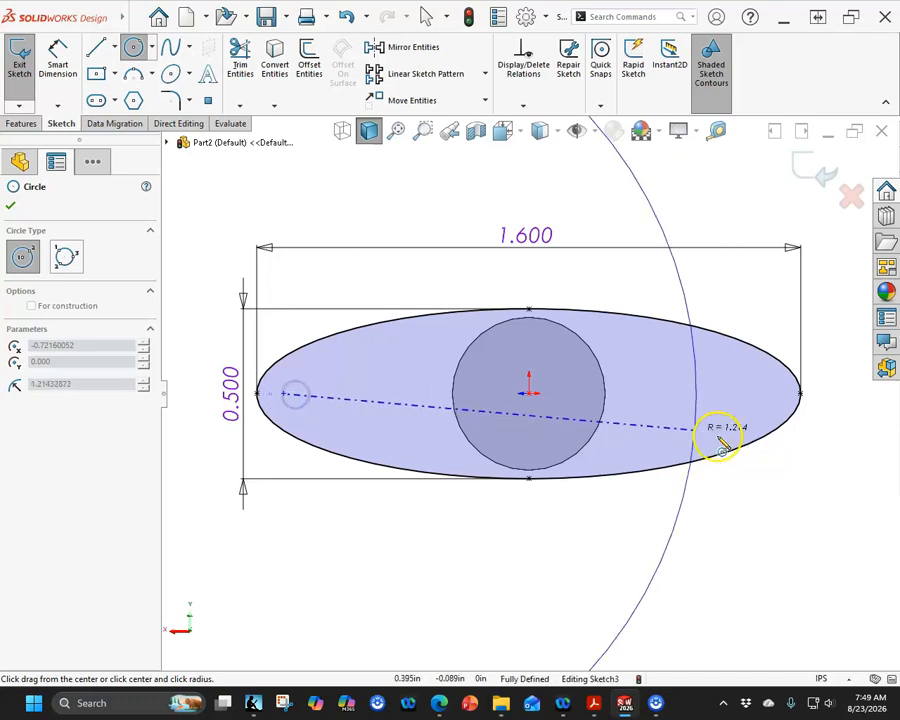
{"action": "left_click", "coordinate": [299, 396]}
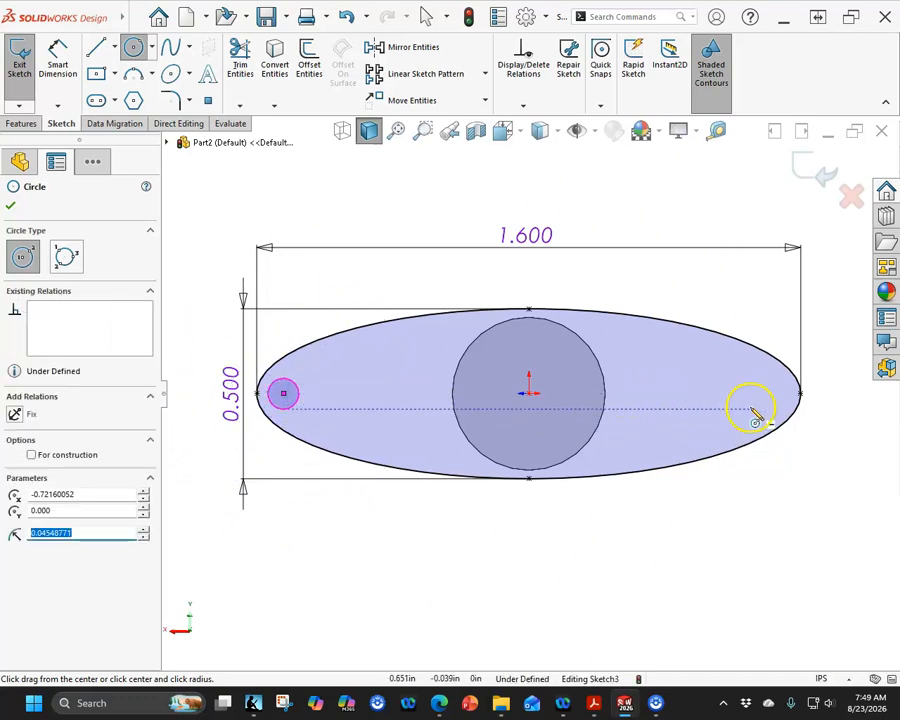
{"action": "left_click", "coordinate": [763, 394]}
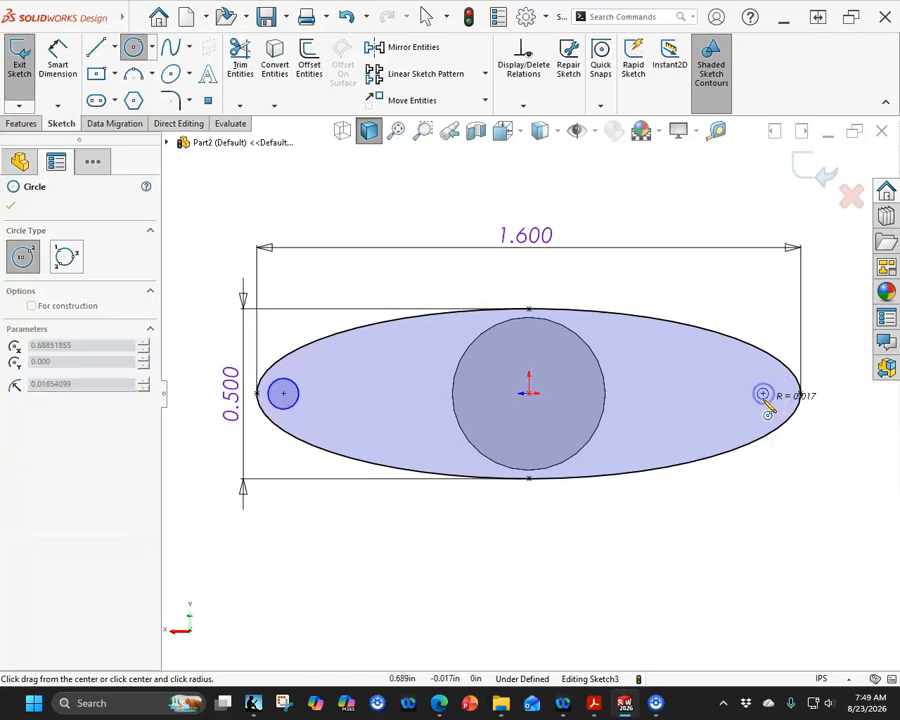
{"action": "left_click", "coordinate": [774, 413]}
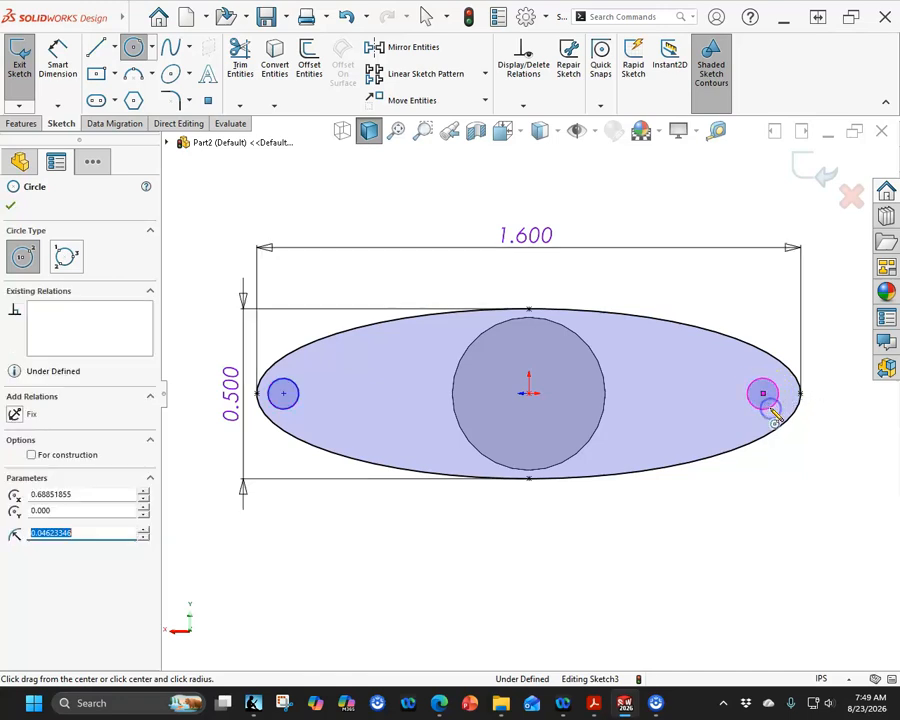
{"action": "right_click", "coordinate": [748, 469]}
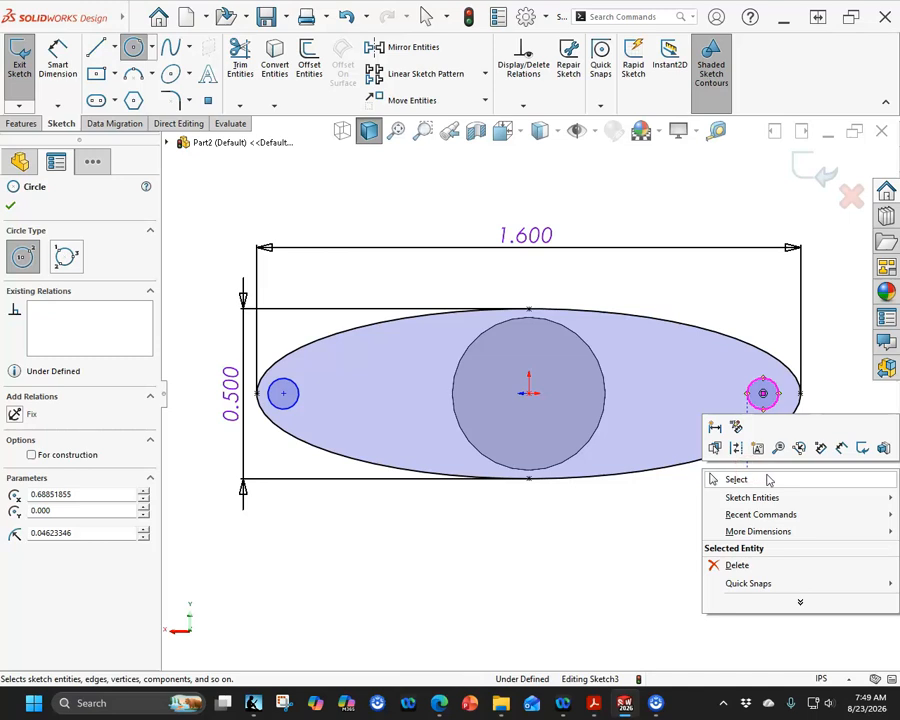
- Add an equal relation between the two small circles near the ellipse's ends
{"action": "left_click", "coordinate": [767, 479]}
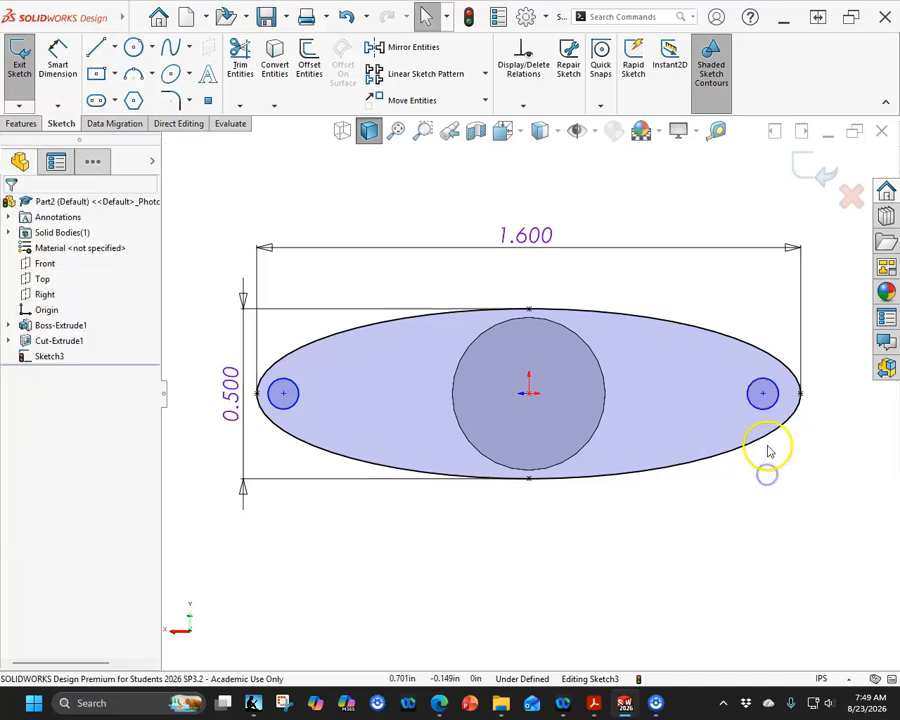
{"action": "left_click", "coordinate": [763, 413]}
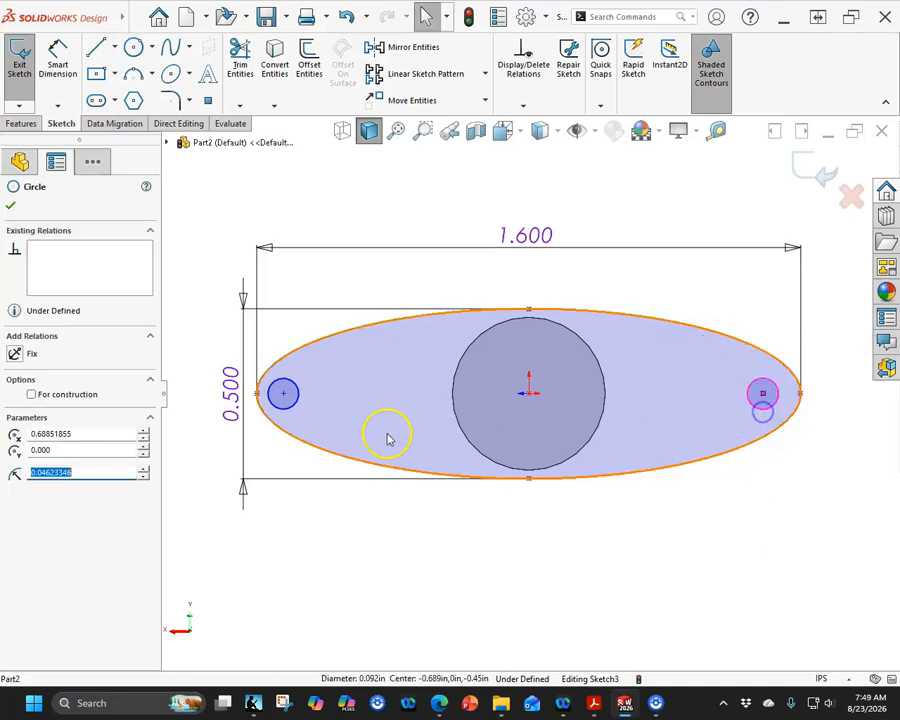
{"action": "left_click", "coordinate": [298, 402], "text": "ctrl"}
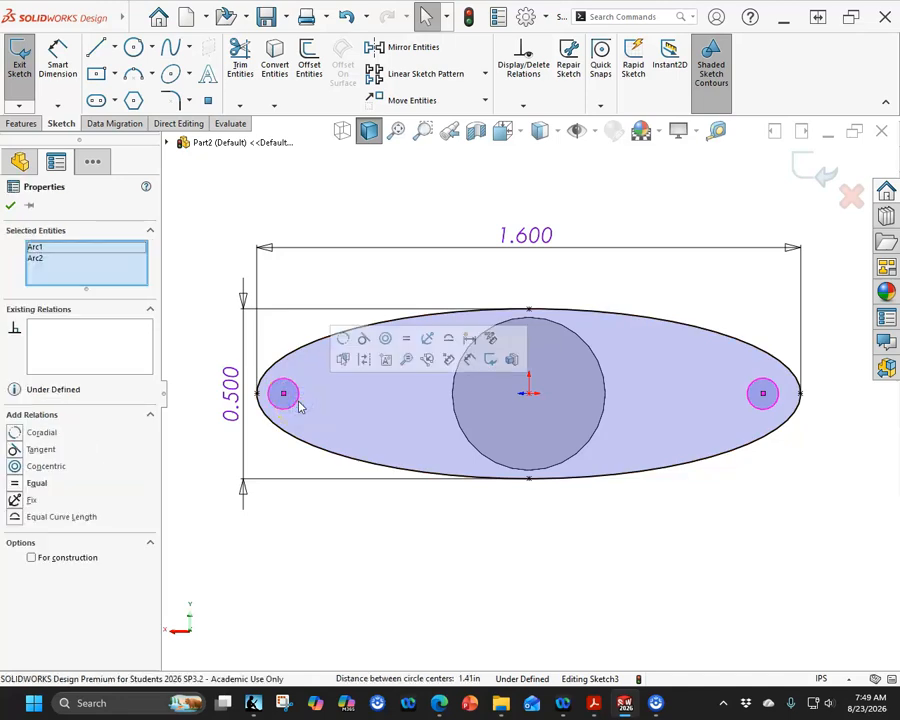
{"action": "left_click", "coordinate": [406, 338]}
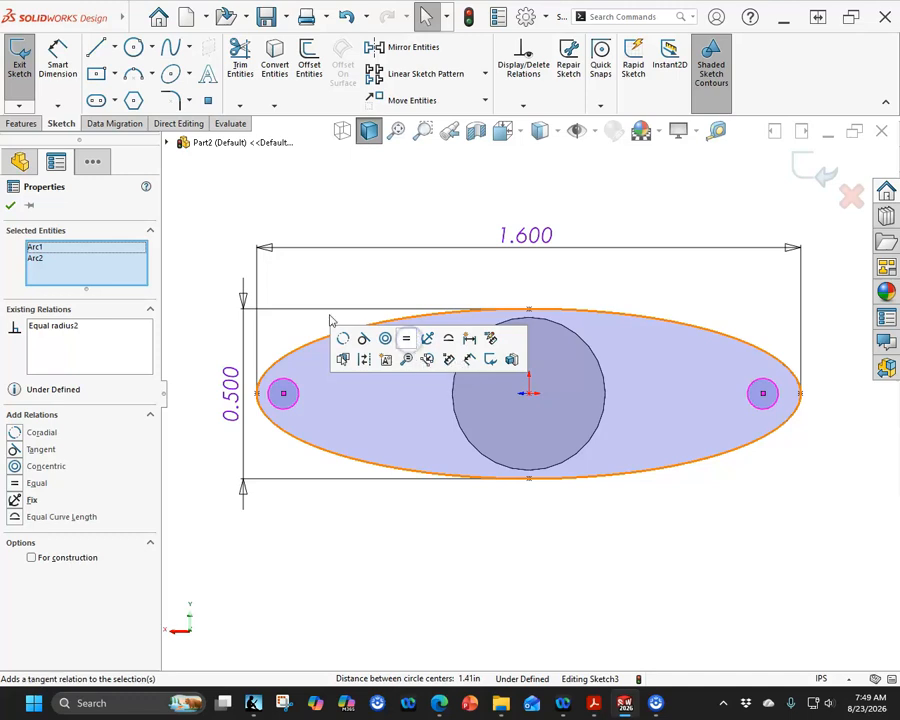
- Dimension the left small circle's diameter and set it to 0.125 in
{"action": "left_click", "coordinate": [58, 50]}
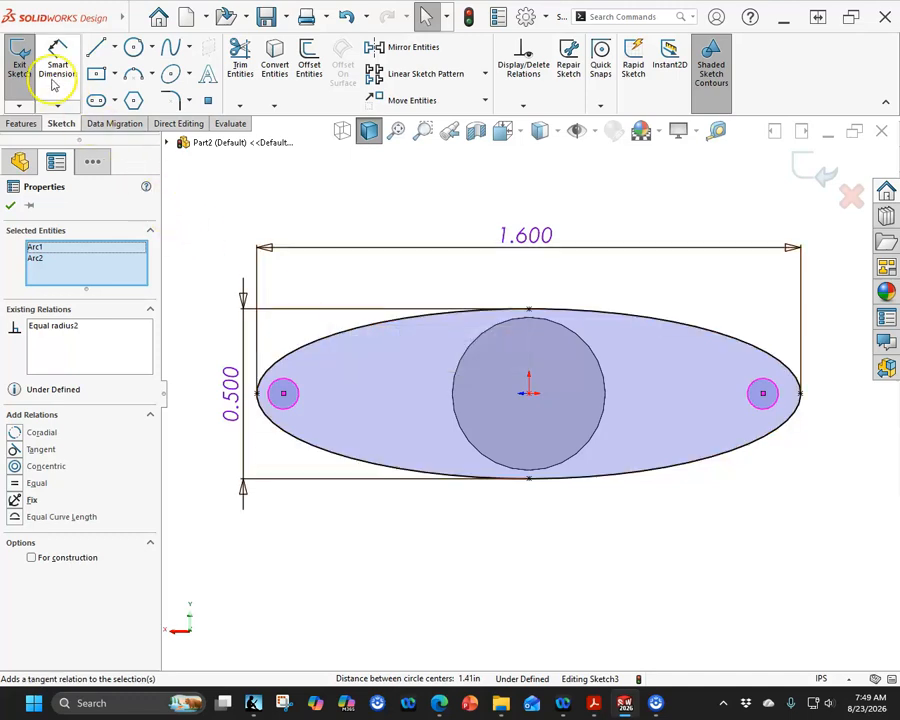
{"action": "left_click", "coordinate": [298, 402]}
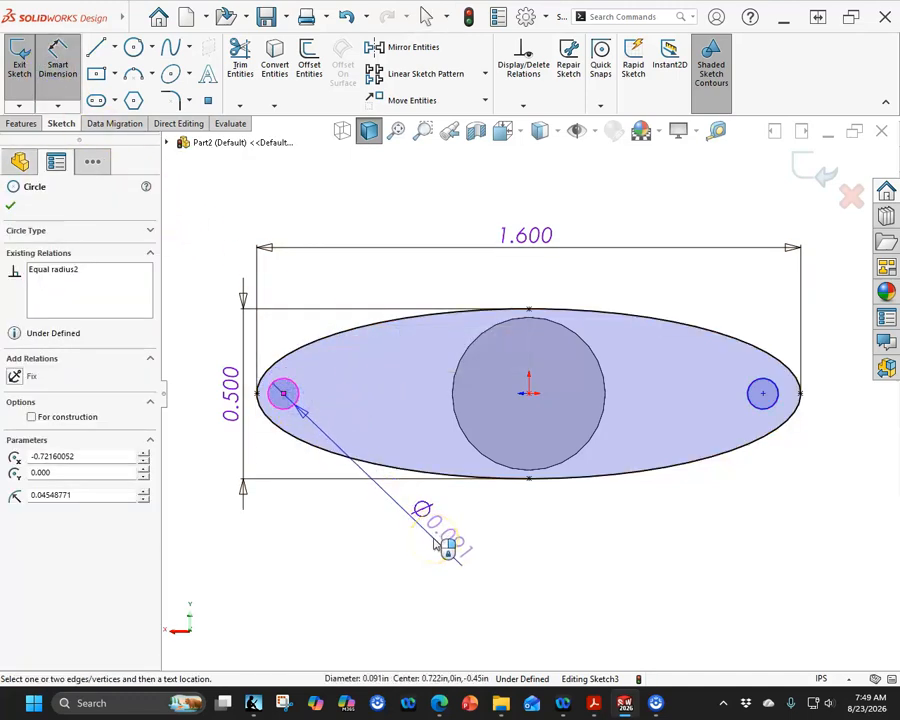
{"action": "left_click", "coordinate": [436, 543]}
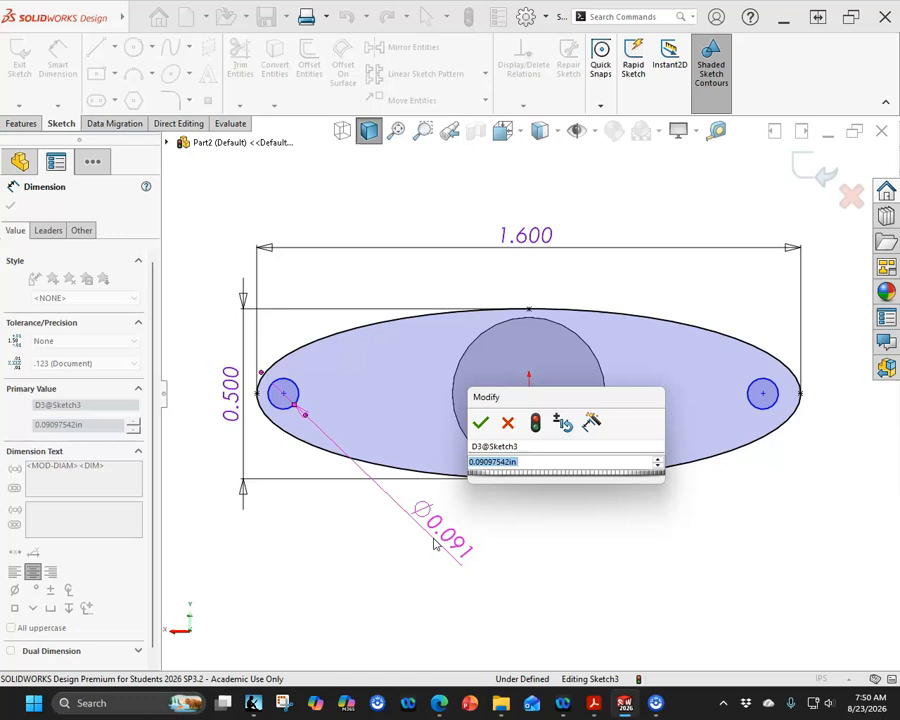
{"action": "type", "text": ".125"}
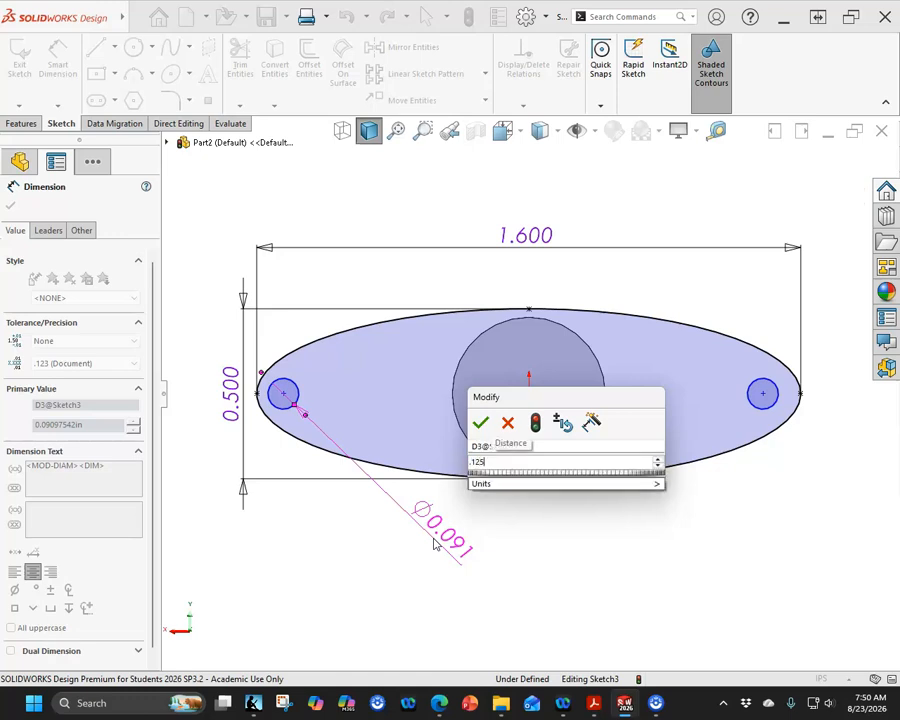
{"action": "key", "text": "Return"}
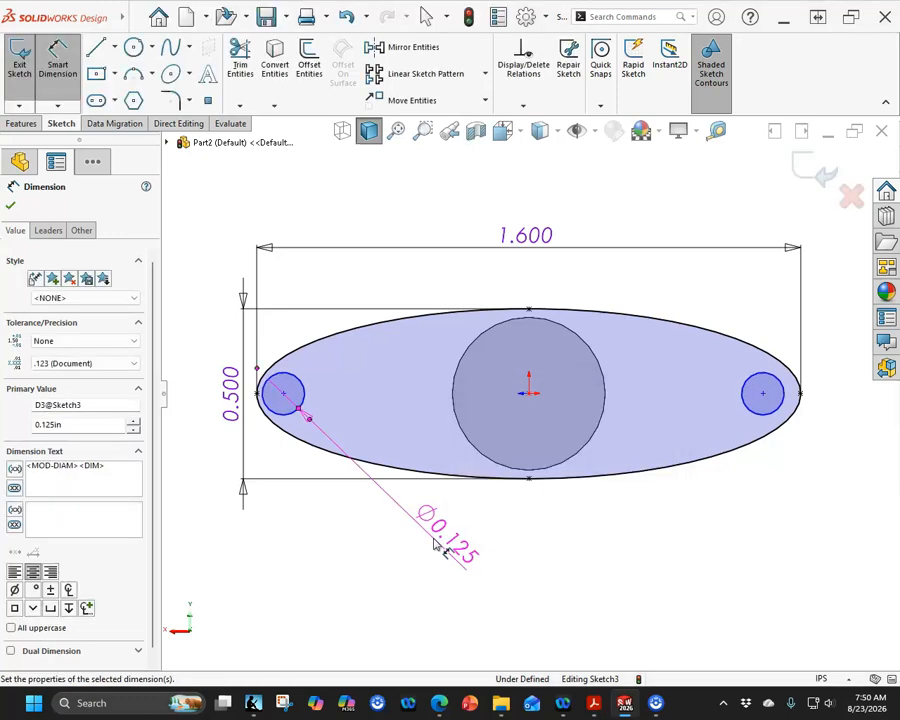
{"action": "right_click", "coordinate": [245, 191]}
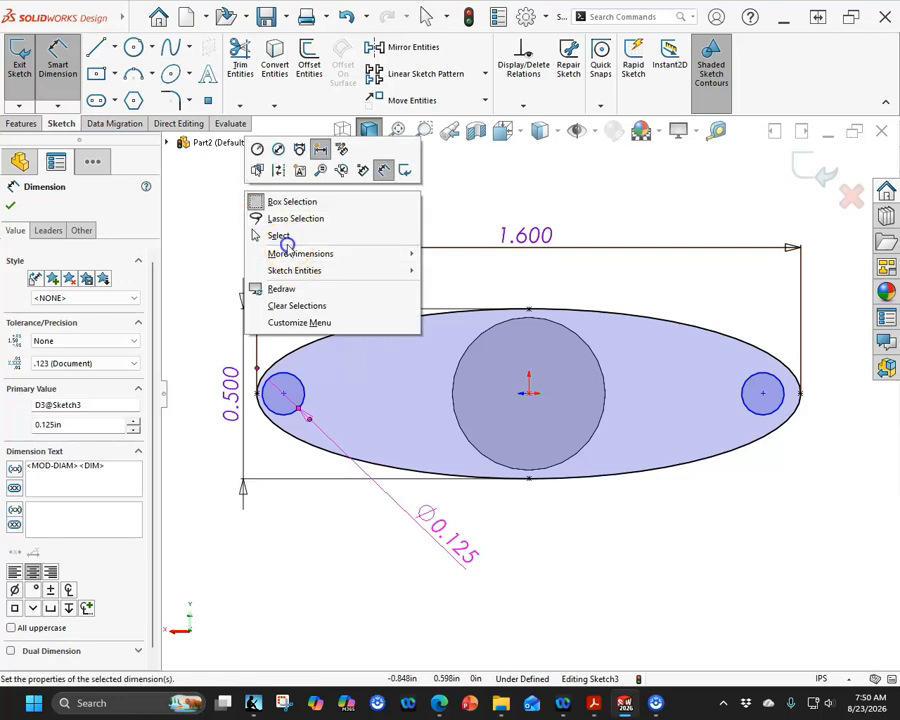
{"action": "left_click", "coordinate": [280, 236]}
- Move the left circle's centre to about 0.63 in left and 0.02 in above the origin, the right one's to about 0.68 in right and 0.04 in above
{"action": "left_click", "coordinate": [286, 394]}
{"action": "left_click_drag", "start_coordinate": [298, 396], "coordinate": [306, 397]}
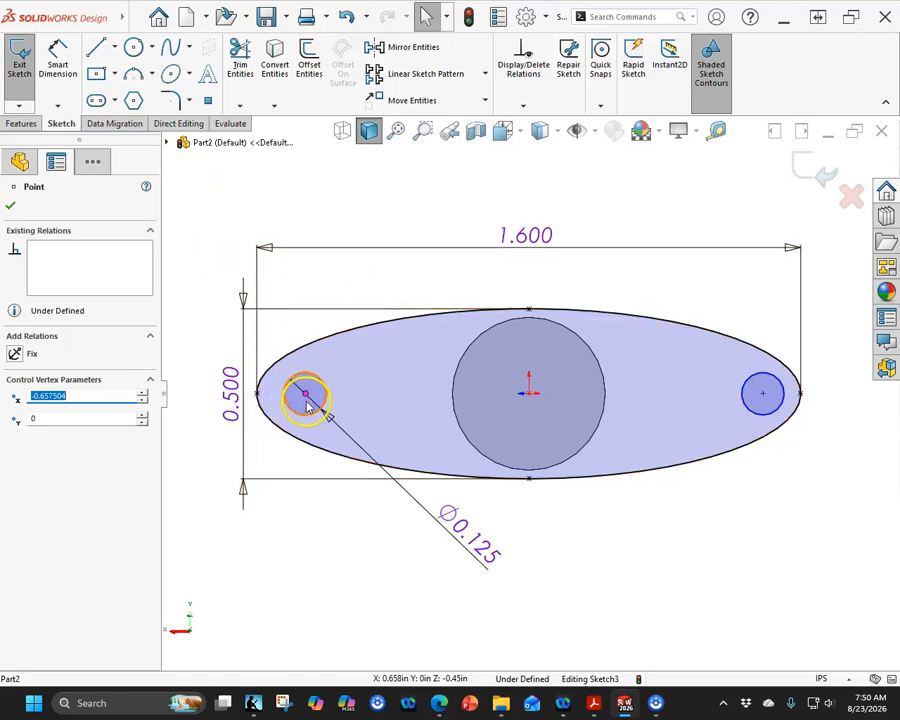
{"action": "mouse_move", "coordinate": [306, 404]}
{"action": "left_mouse_down"}
{"action": "mouse_move", "coordinate": [306, 428]}
{"action": "mouse_move", "coordinate": [303, 360]}
{"action": "mouse_move", "coordinate": [313, 397]}
{"action": "mouse_move", "coordinate": [311, 368]}
{"action": "mouse_move", "coordinate": [316, 396]}
{"action": "mouse_move", "coordinate": [318, 378]}
{"action": "mouse_move", "coordinate": [313, 387]}
{"action": "left_mouse_up"}
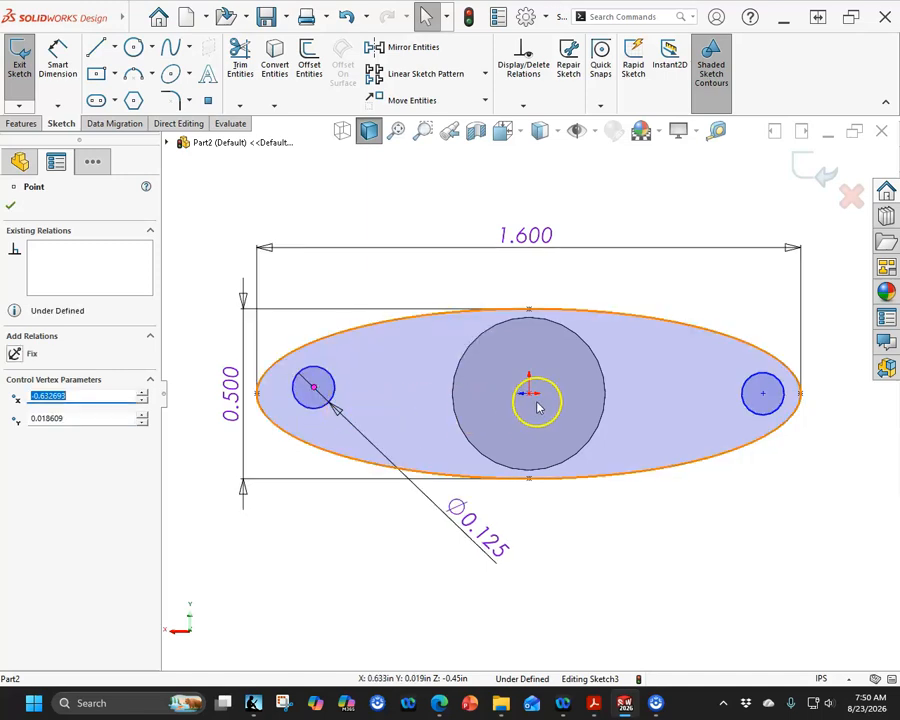
{"action": "mouse_move", "coordinate": [761, 394]}
{"action": "left_mouse_down"}
{"action": "mouse_move", "coordinate": [756, 362]}
{"action": "mouse_move", "coordinate": [759, 380]}
{"action": "left_mouse_up"}
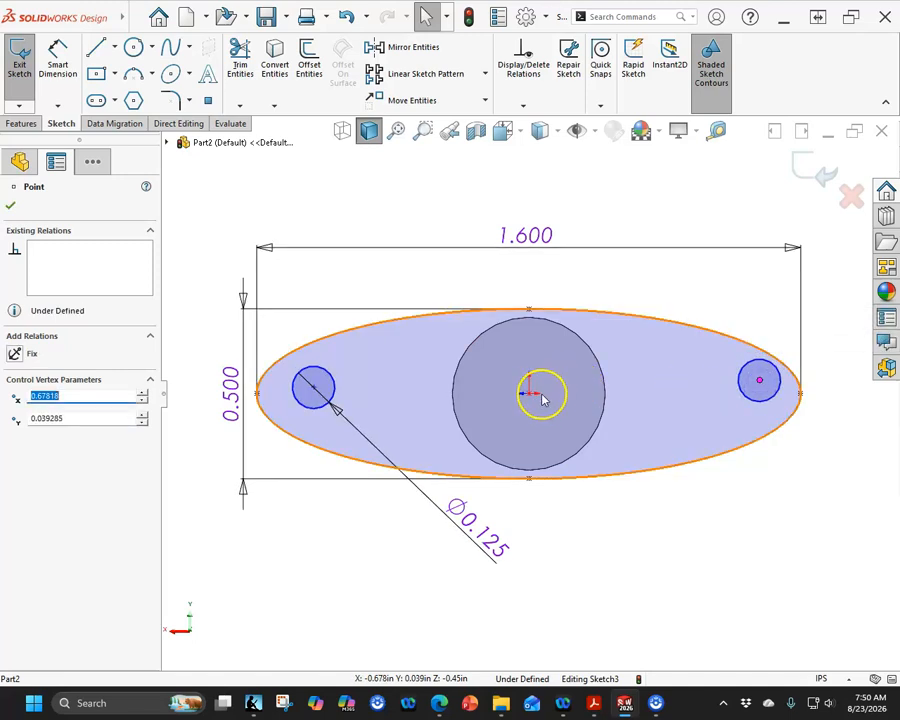
- Add a horizontal relation between both small circles' centres and the ellipse's centre
{"action": "left_click", "coordinate": [533, 395], "text": "ctrl"}
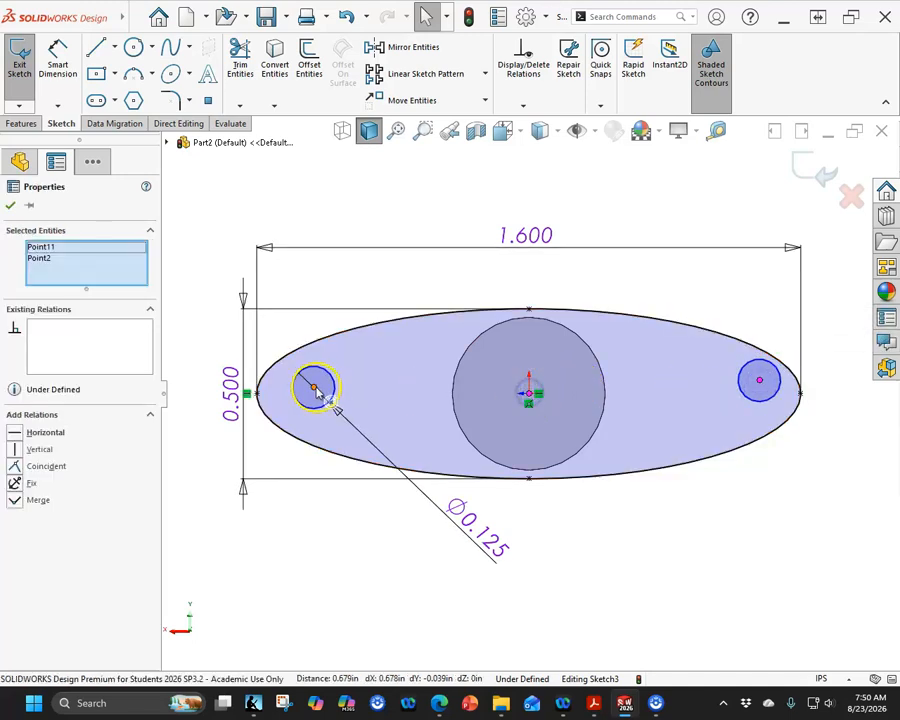
{"action": "left_click", "coordinate": [315, 389], "text": "ctrl"}
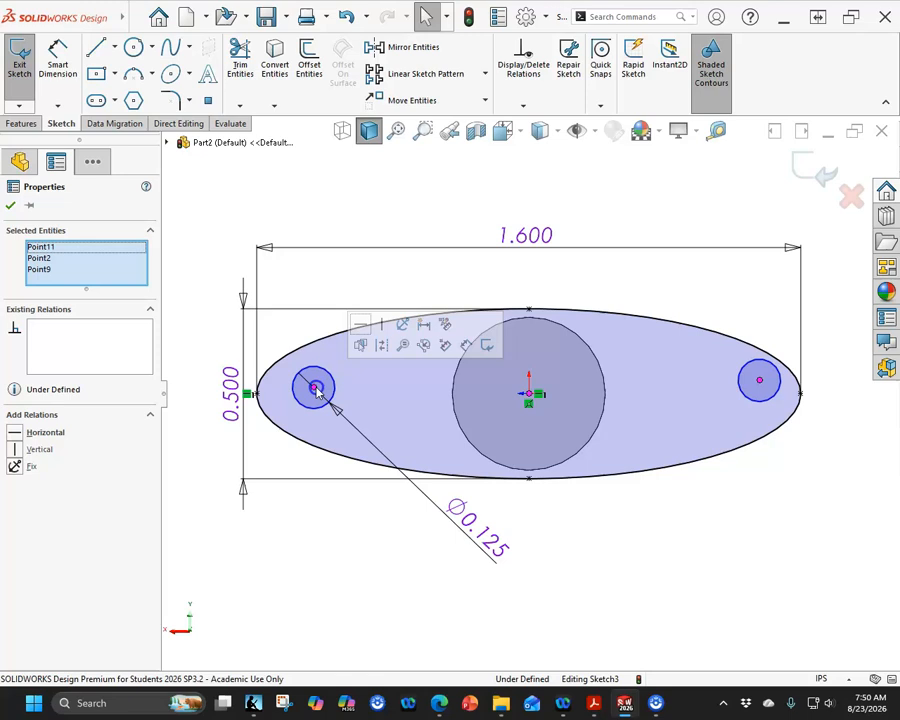
{"action": "left_click", "coordinate": [361, 325]}
{"action": "left_click", "coordinate": [307, 239]}
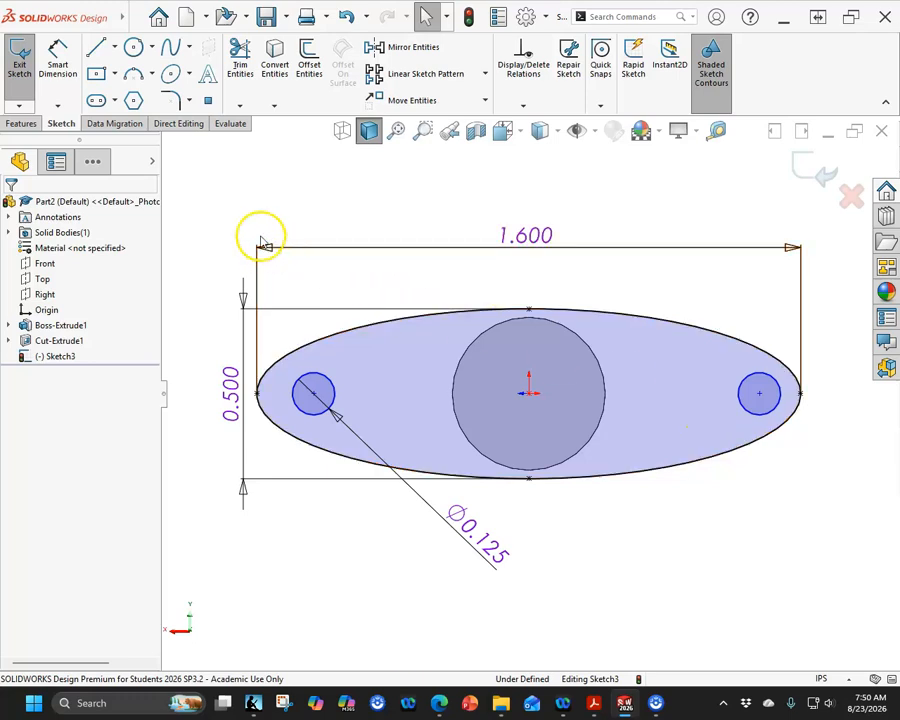
- Dimension the distance from the ellipse's left axis endpoint to the left circle's centre and set it to 0.175 in
{"action": "left_click", "coordinate": [58, 62]}
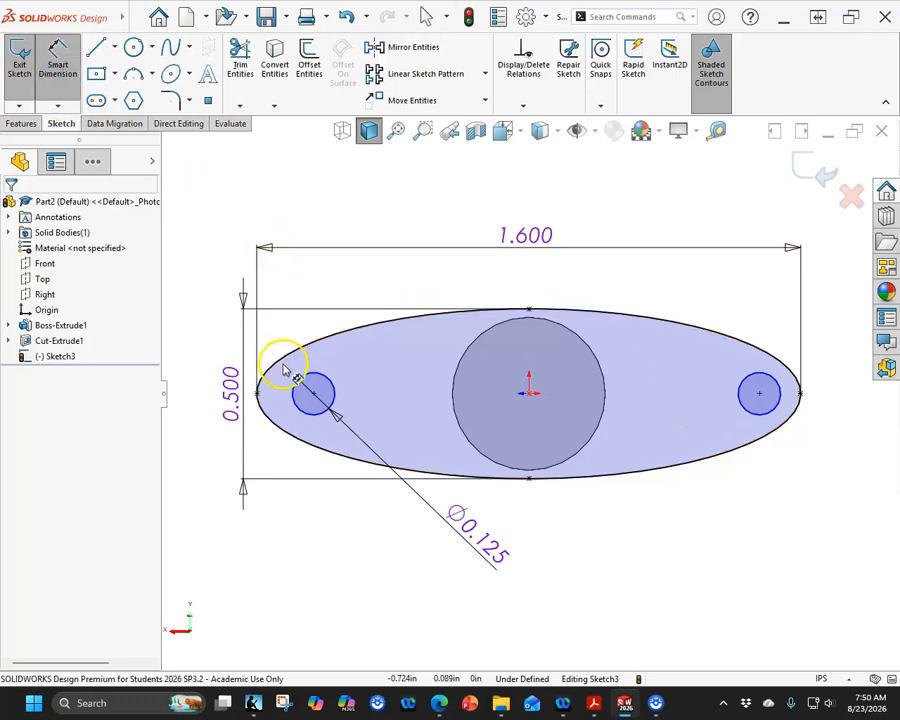
{"action": "left_click", "coordinate": [297, 399]}
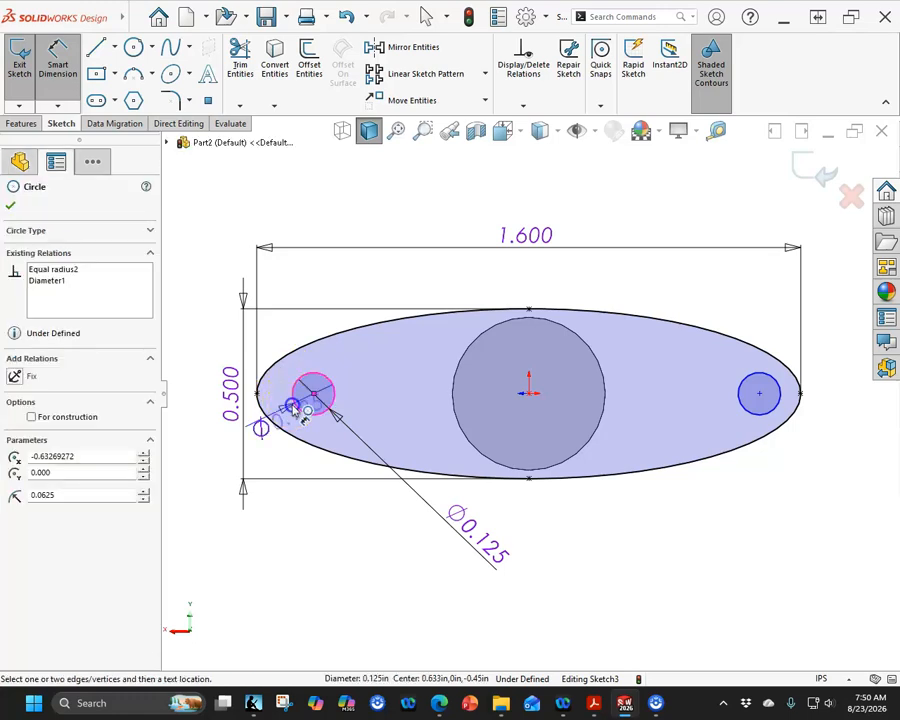
{"action": "left_click", "coordinate": [259, 394]}
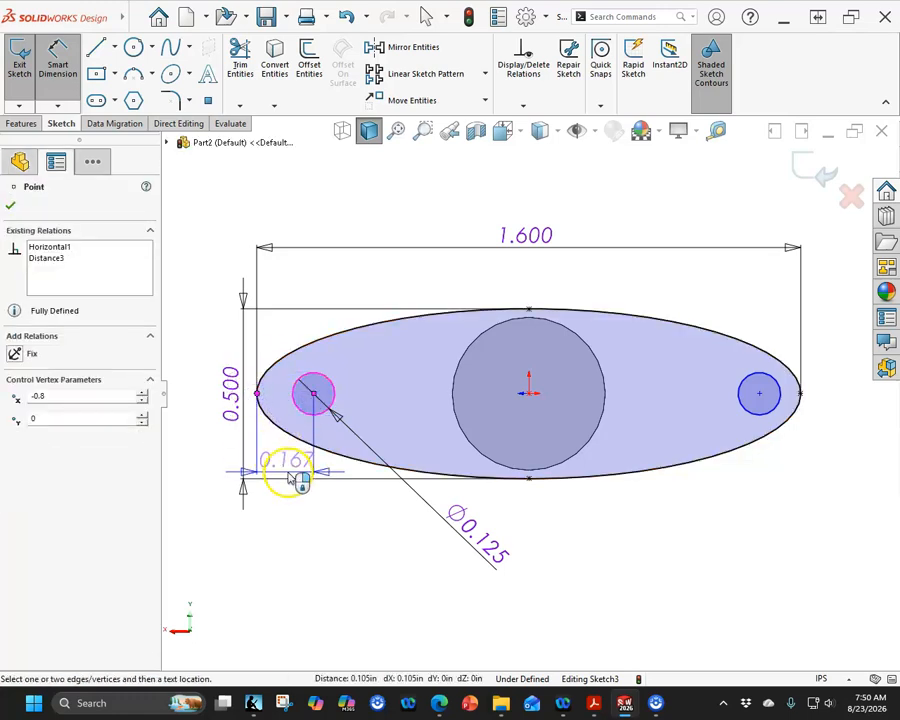
{"action": "left_click", "coordinate": [286, 531]}
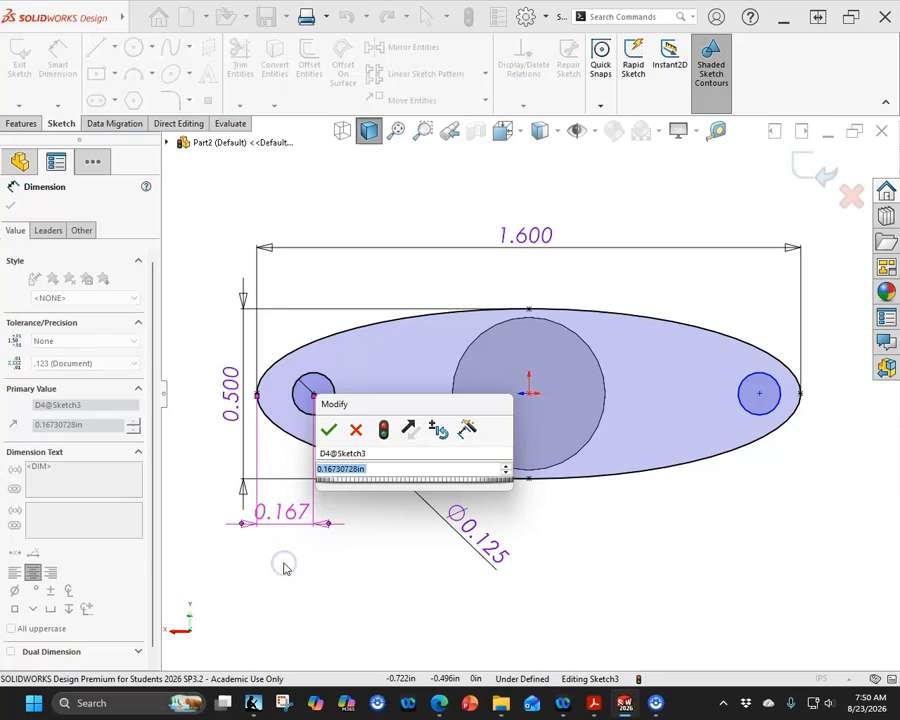
{"action": "type", "text": ".175"}
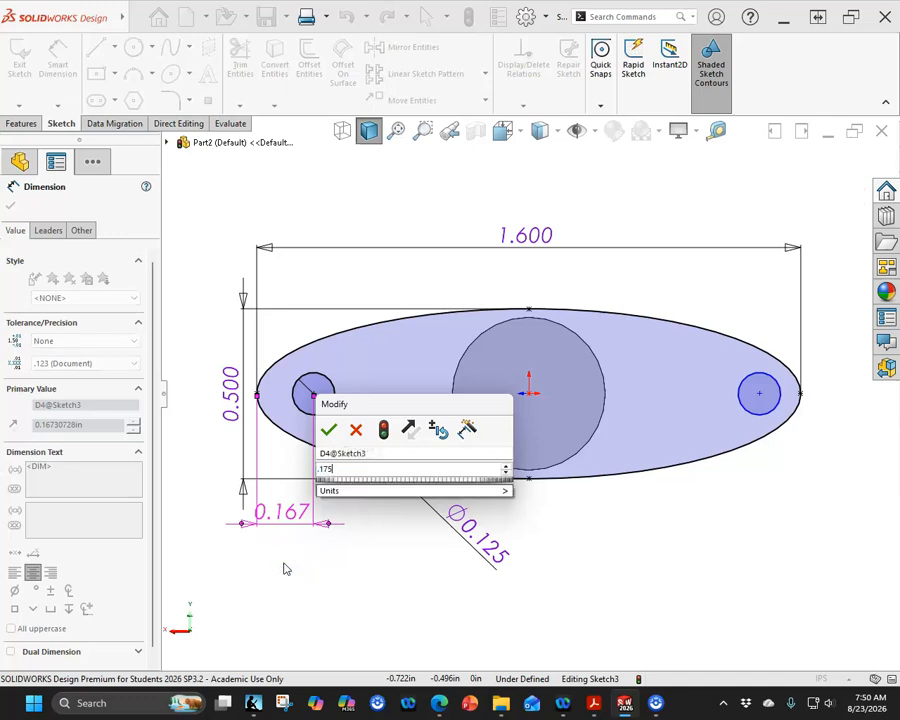
{"action": "key", "text": "Return"}
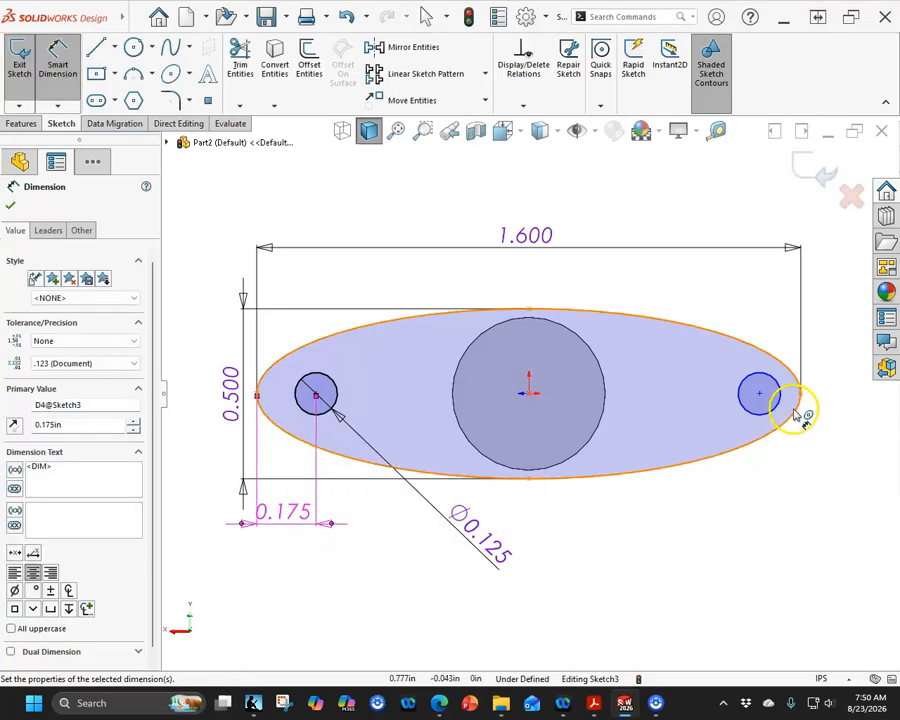
- Dimension the distance from the ellipse's right axis endpoint to the right circle's centre and set it to 0.175 in
{"action": "left_click", "coordinate": [801, 395]}
{"action": "left_click", "coordinate": [779, 403]}
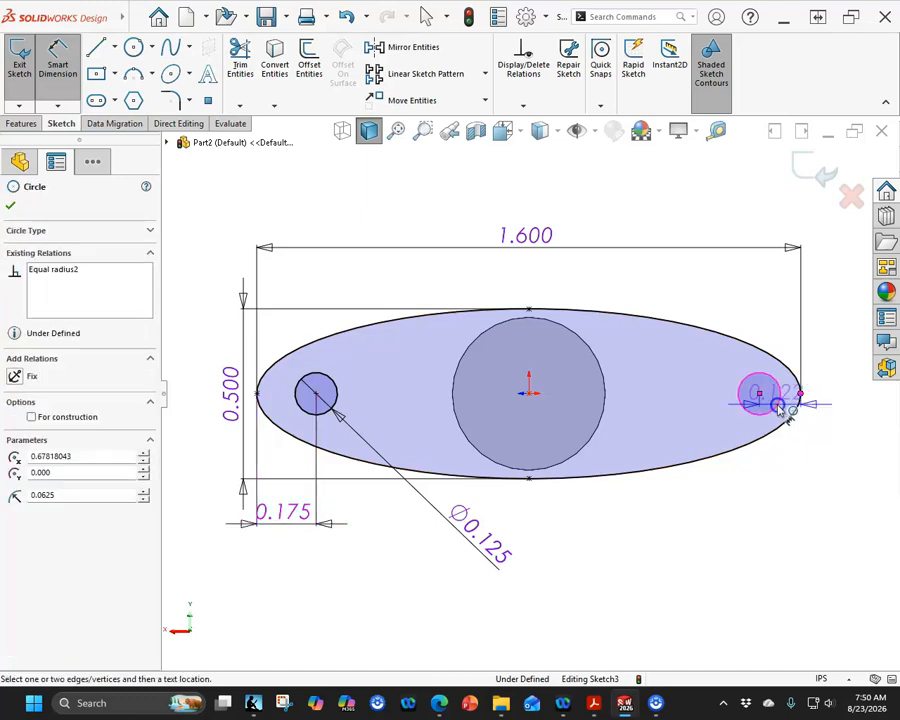
{"action": "left_click", "coordinate": [775, 523]}
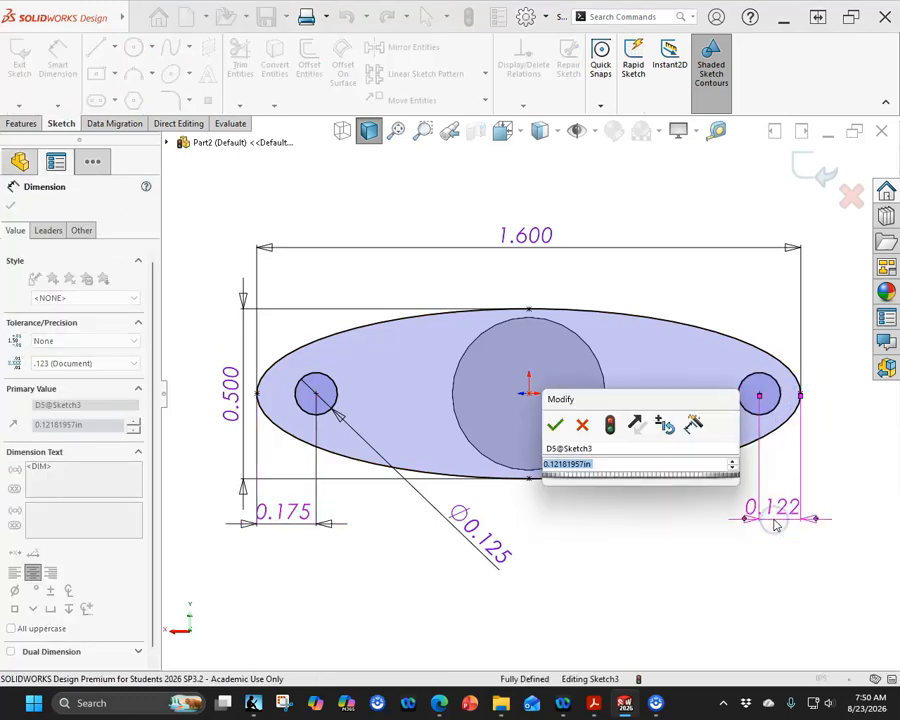
{"action": "type", "text": ".175"}
{"action": "key", "text": "Return"}
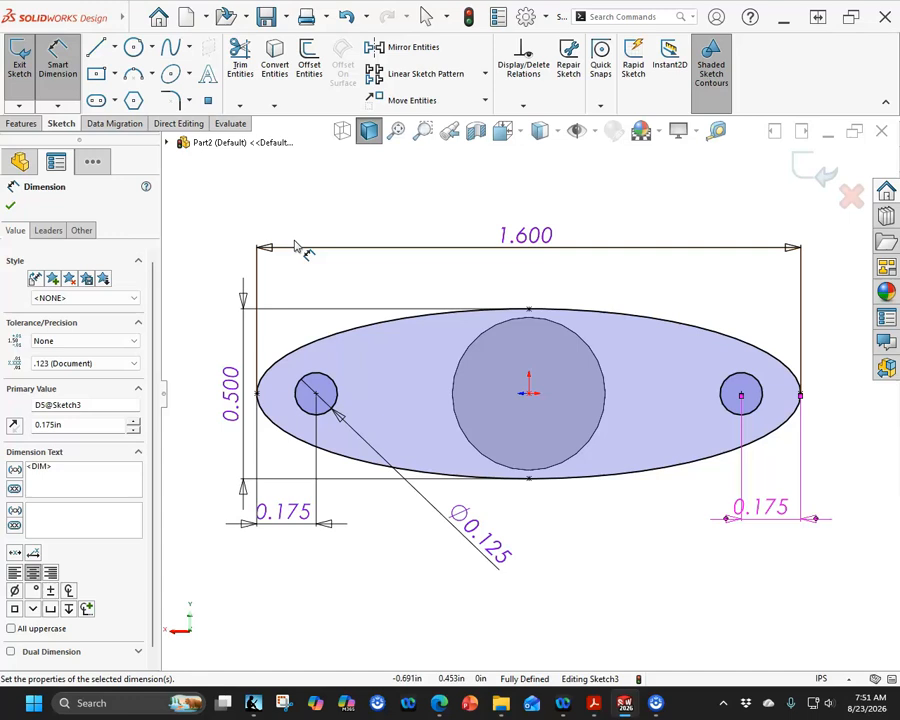
- Extrude the elliptical flange sketch with its two holes as a merged blind boss 0.150 in deep, away from the cylinder
{"action": "key", "text": "ctrl+7"}
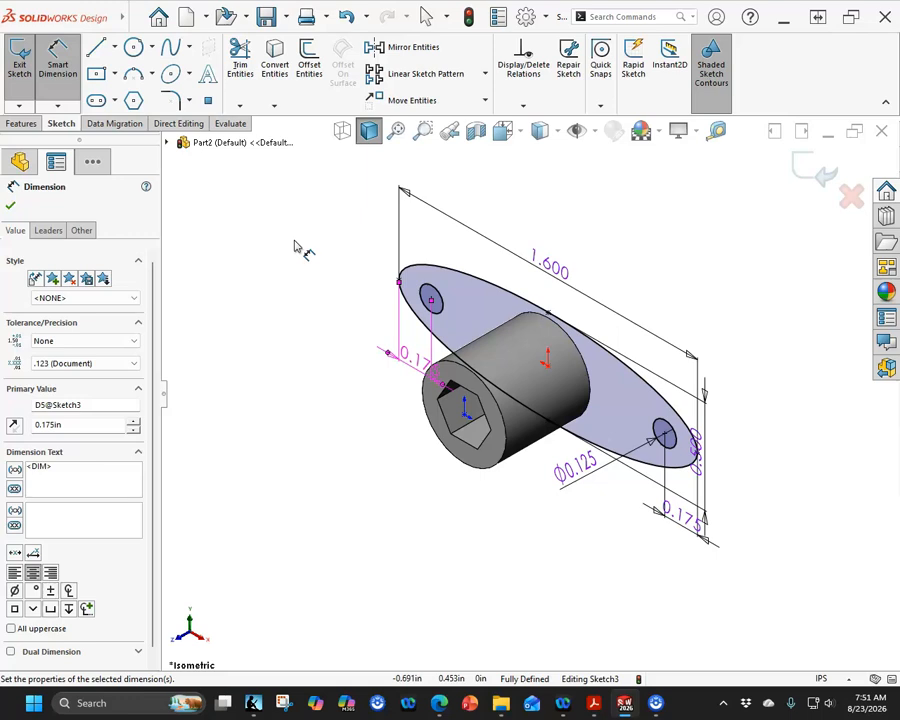
{"action": "left_click", "coordinate": [183, 667]}
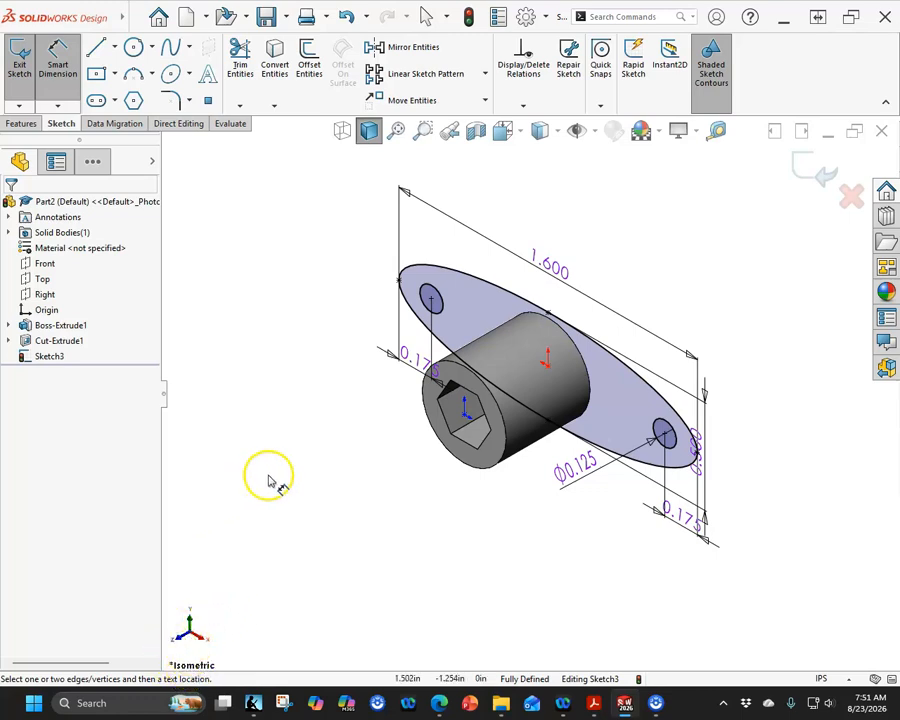
{"action": "key", "text": "space"}
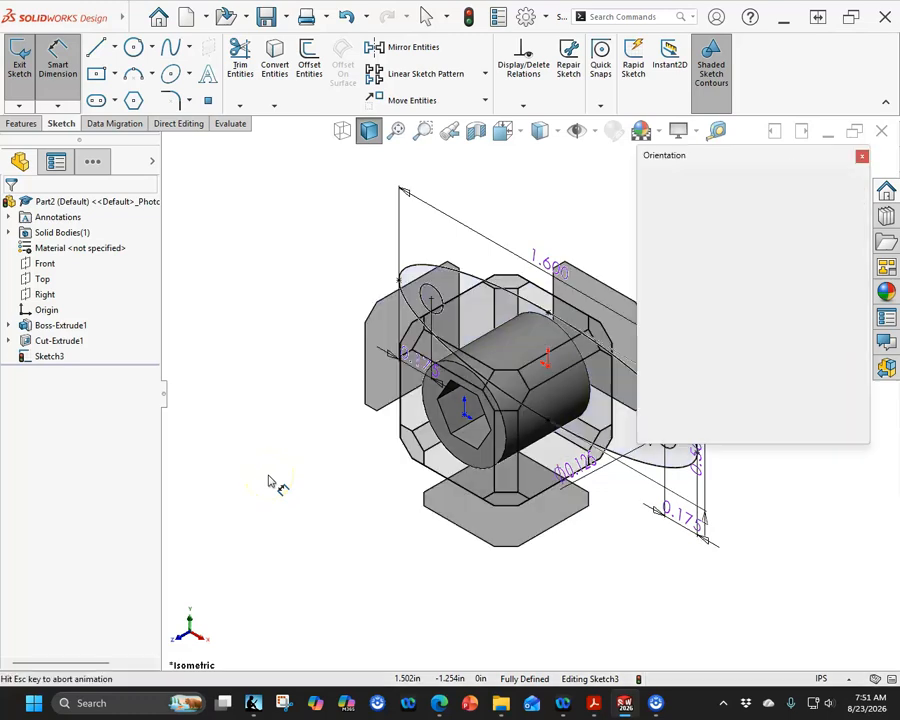
{"action": "left_click", "coordinate": [843, 213]}
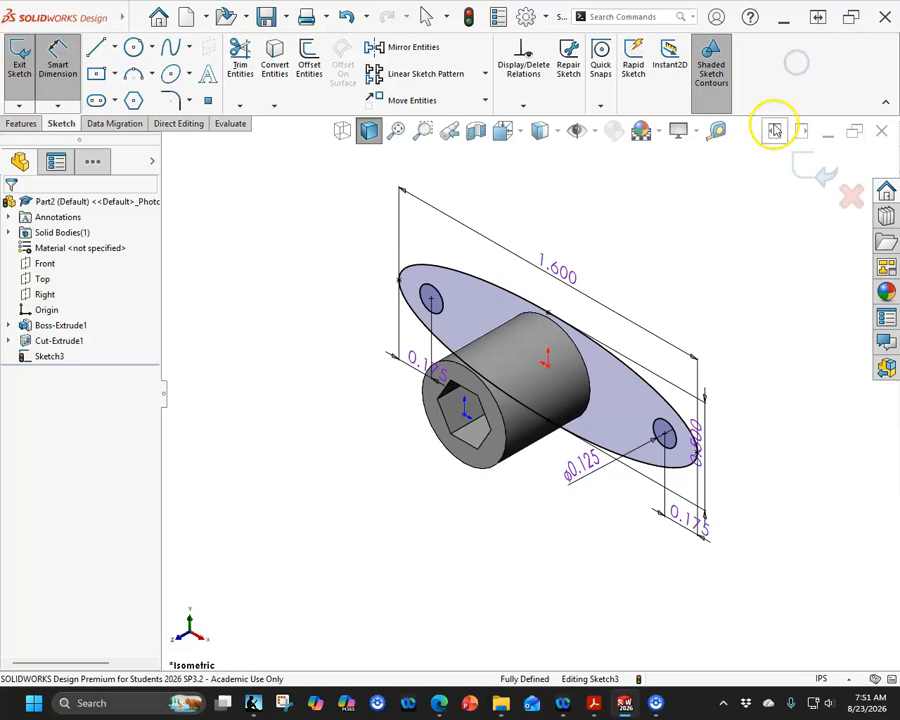
{"action": "left_click", "coordinate": [20, 125]}
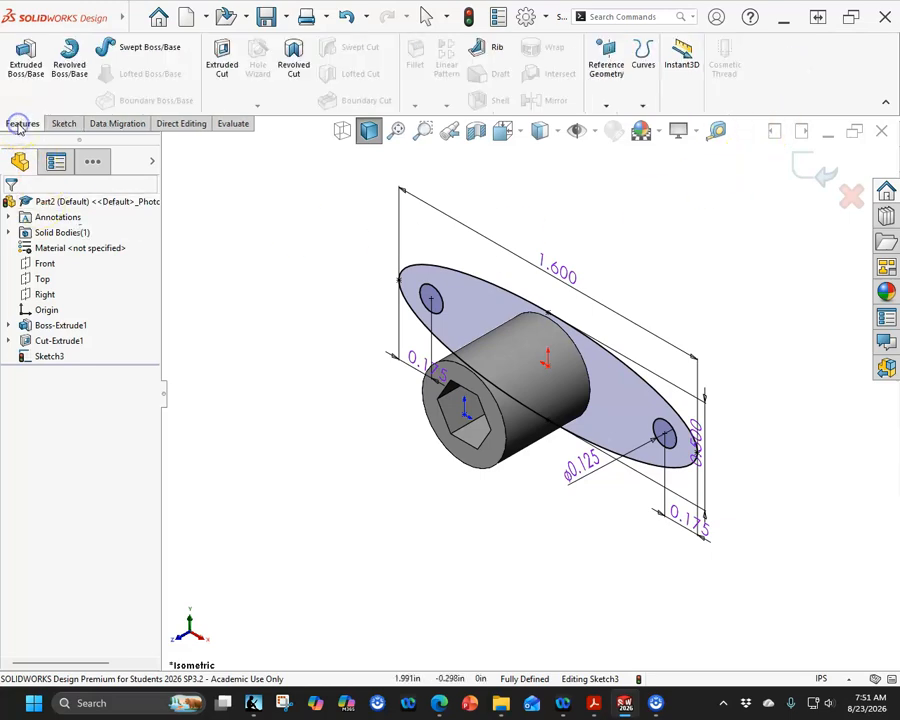
{"action": "left_click", "coordinate": [24, 68]}
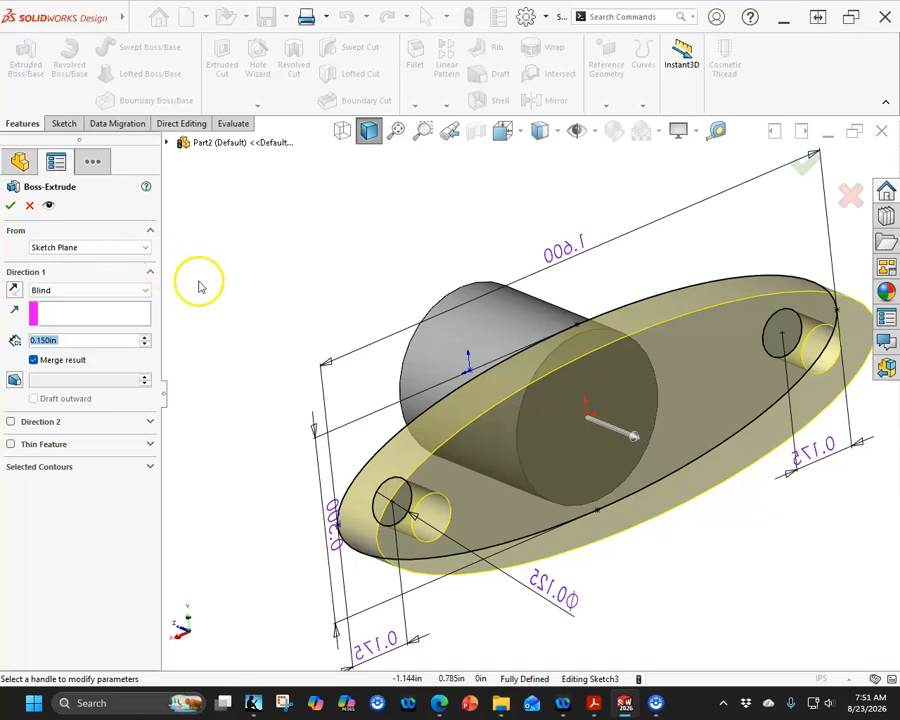
{"action": "middle_click_drag", "start_coordinate": [283, 259], "coordinate": [267, 212]}
{"action": "left_click", "coordinate": [73, 341]}
{"action": "double_click", "coordinate": [63, 341]}
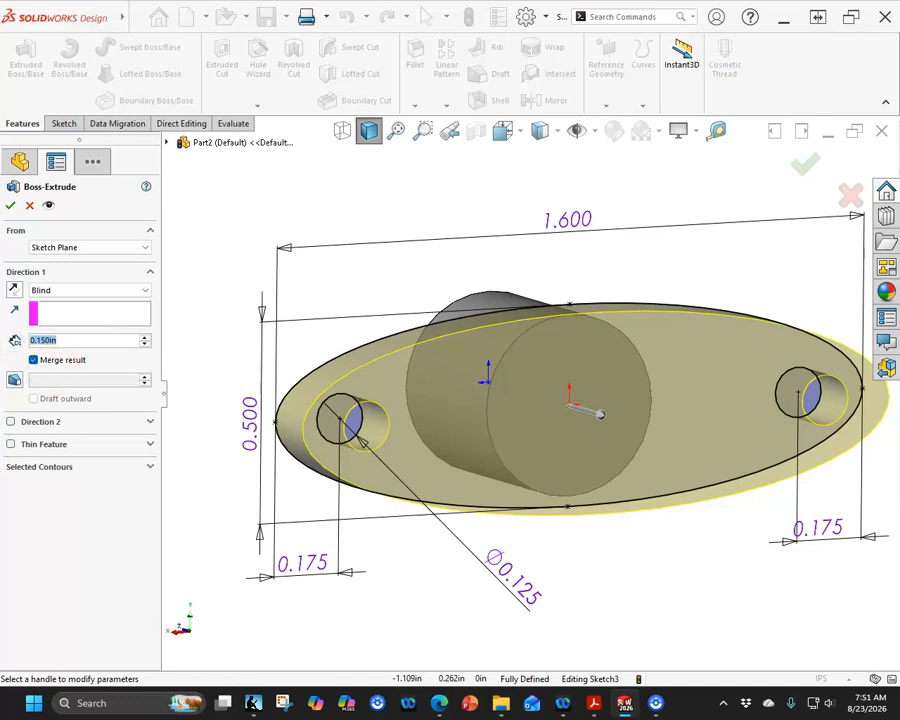
{"action": "scroll", "coordinate": [300, 324], "scroll_direction": "up", "scroll_amount": 2}
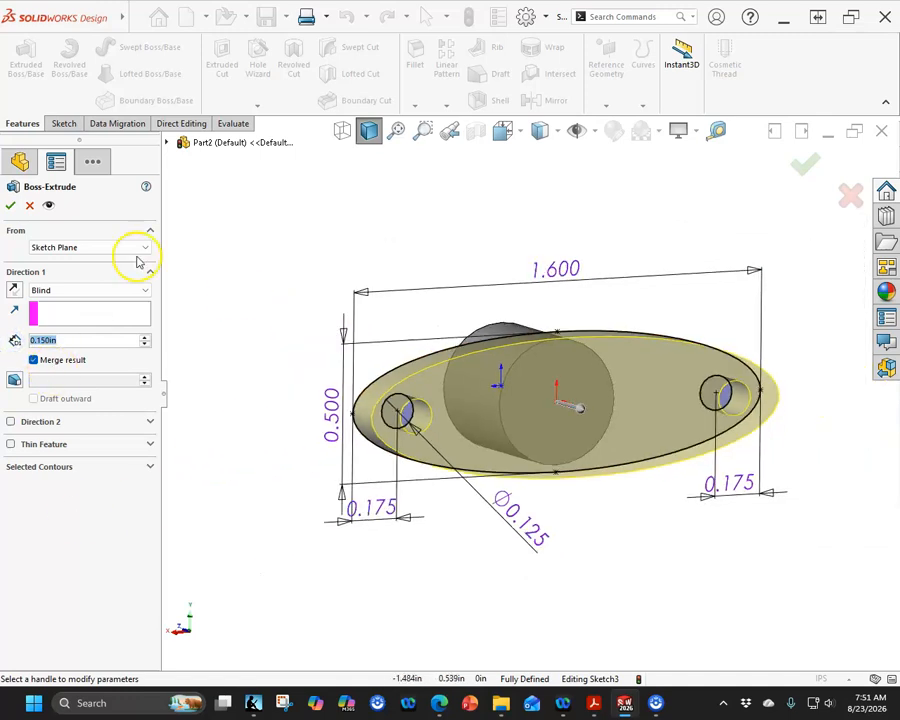
{"action": "left_click", "coordinate": [11, 207]}
- Look up the target volume in the Practice Problem 1.4 drawing and compare it with the part's volume in Mass Properties
{"action": "middle_click_drag", "start_coordinate": [281, 338], "coordinate": [496, 285]}
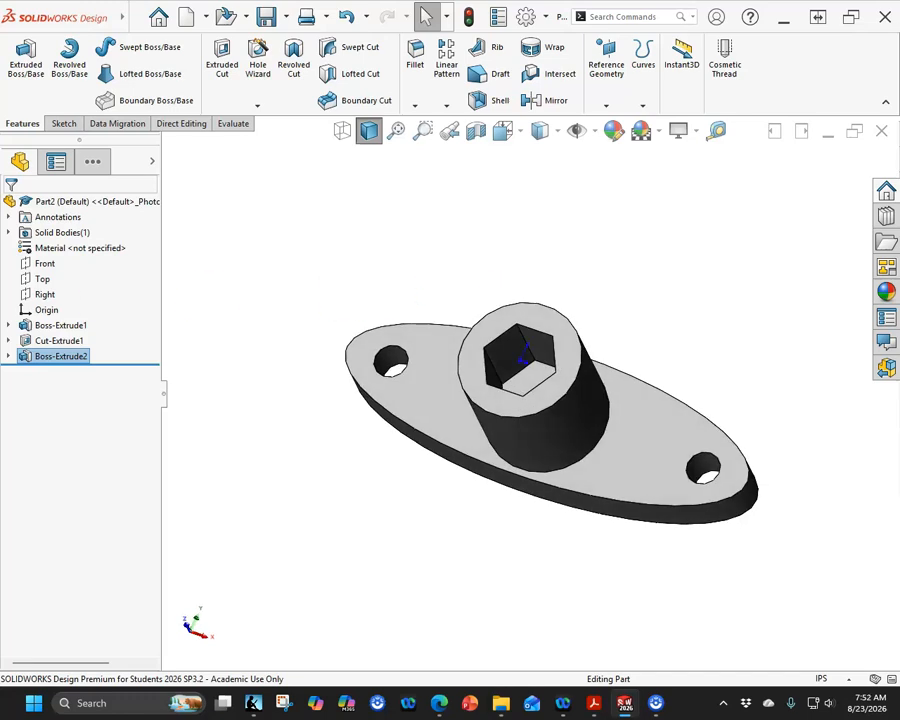
{"action": "left_click_drag", "start_coordinate": [0, 104], "coordinate": [0, 118]}
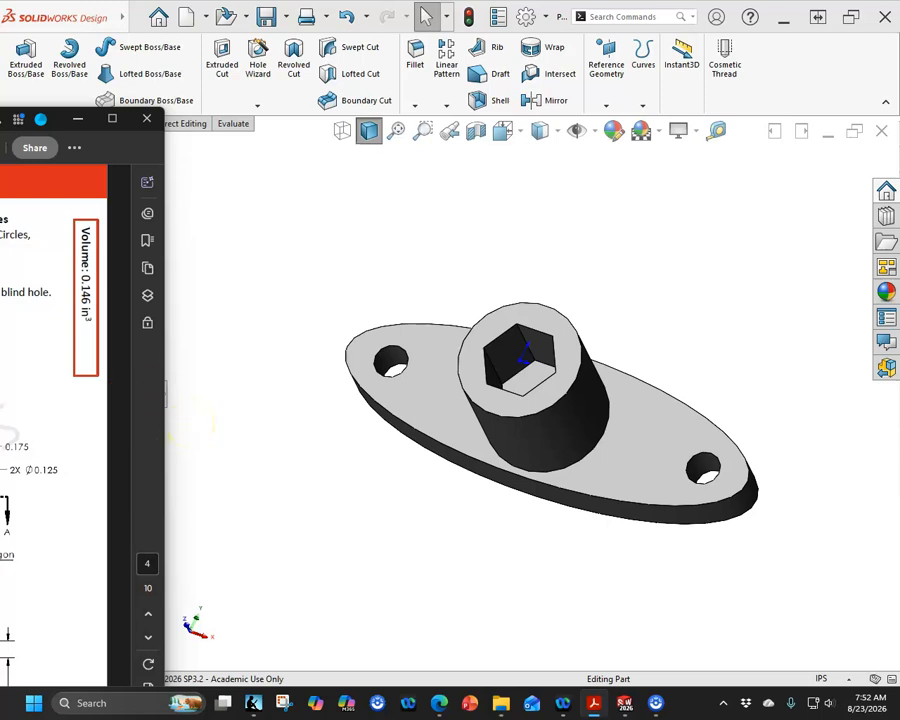
{"action": "left_click_drag", "start_coordinate": [0, 118], "coordinate": [0, 112]}
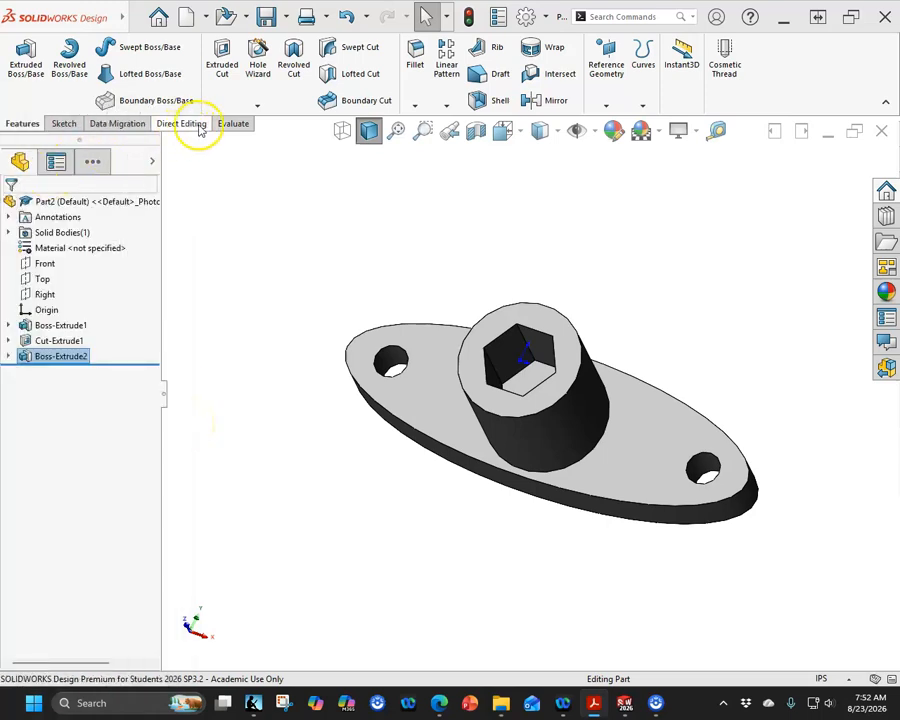
{"action": "left_click", "coordinate": [235, 123]}
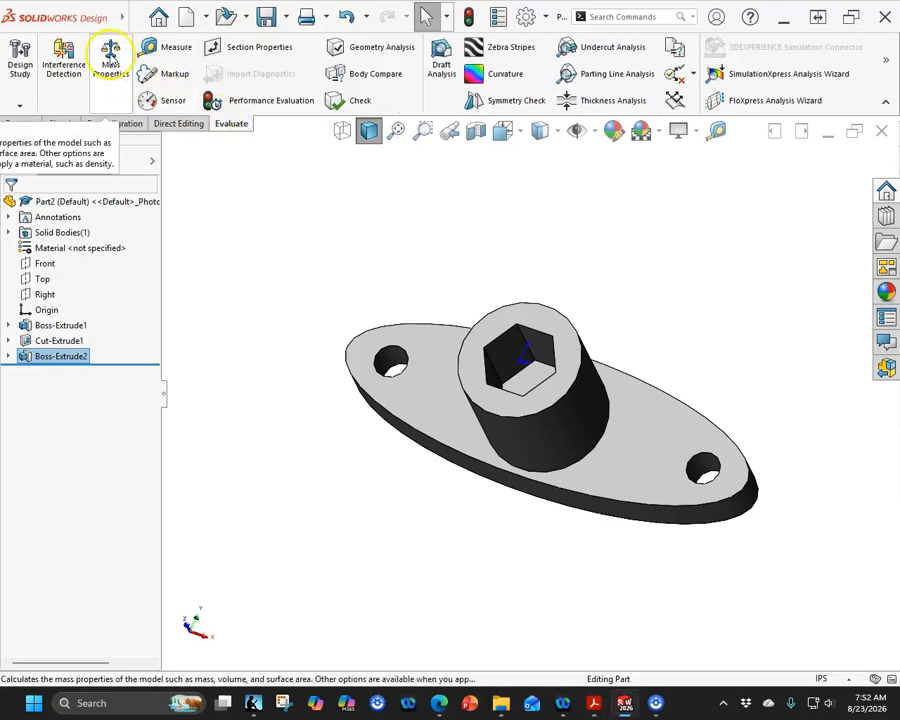
{"action": "left_click", "coordinate": [110, 60]}
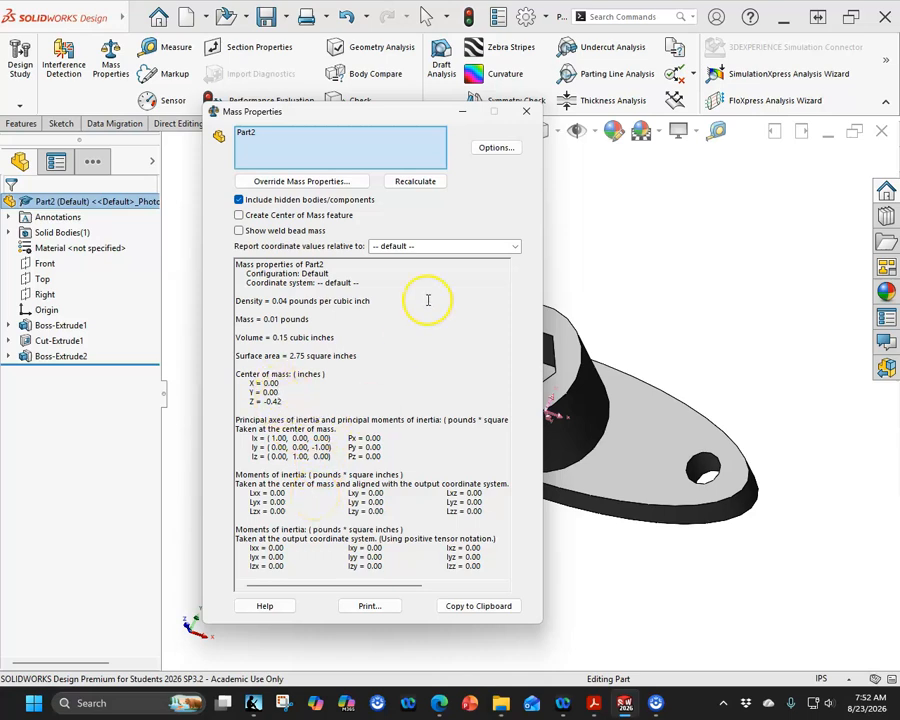
{"action": "left_click", "coordinate": [526, 111]}
- Set the Mass/Section Properties length precision to three decimals (.123) and review the part's volume again in Mass Properties
{"action": "left_click", "coordinate": [850, 679]}
{"action": "left_click", "coordinate": [815, 657]}
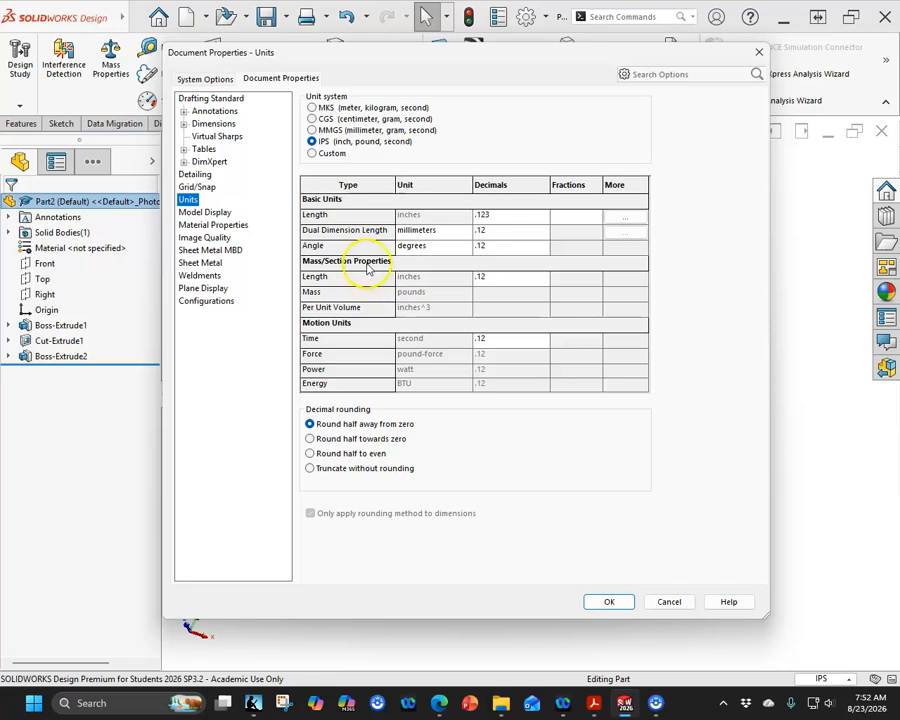
{"action": "left_click", "coordinate": [544, 277]}
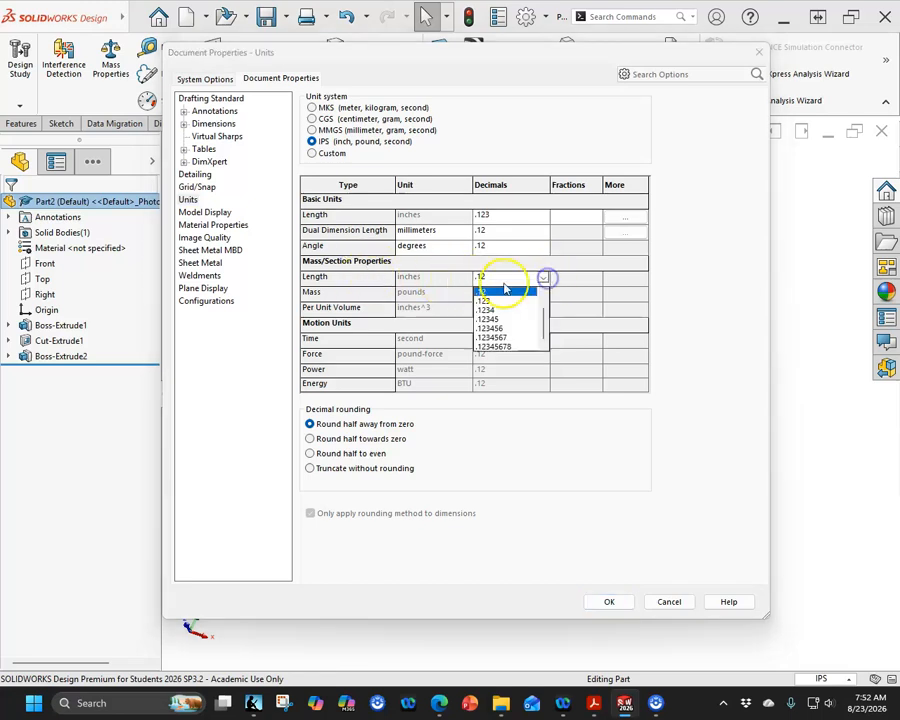
{"action": "left_click", "coordinate": [503, 301]}
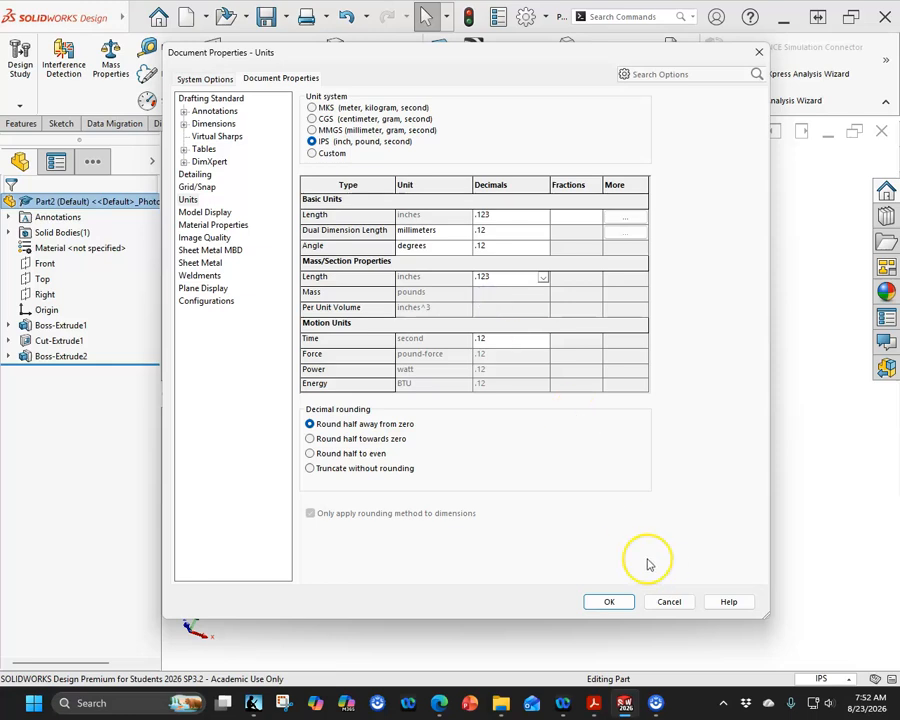
{"action": "left_click", "coordinate": [605, 602]}
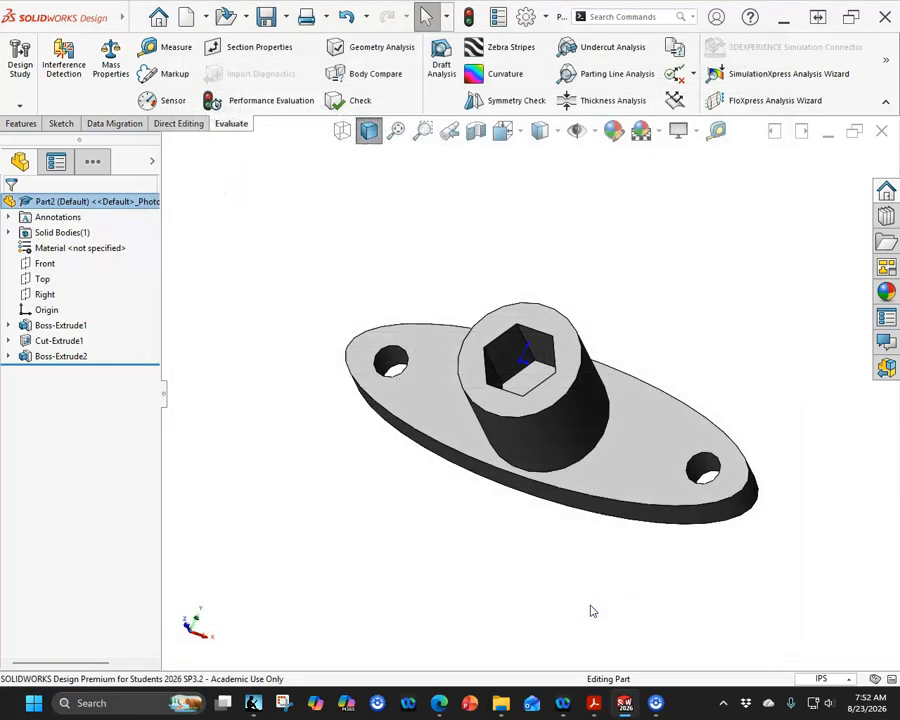
{"action": "left_click", "coordinate": [114, 52]}
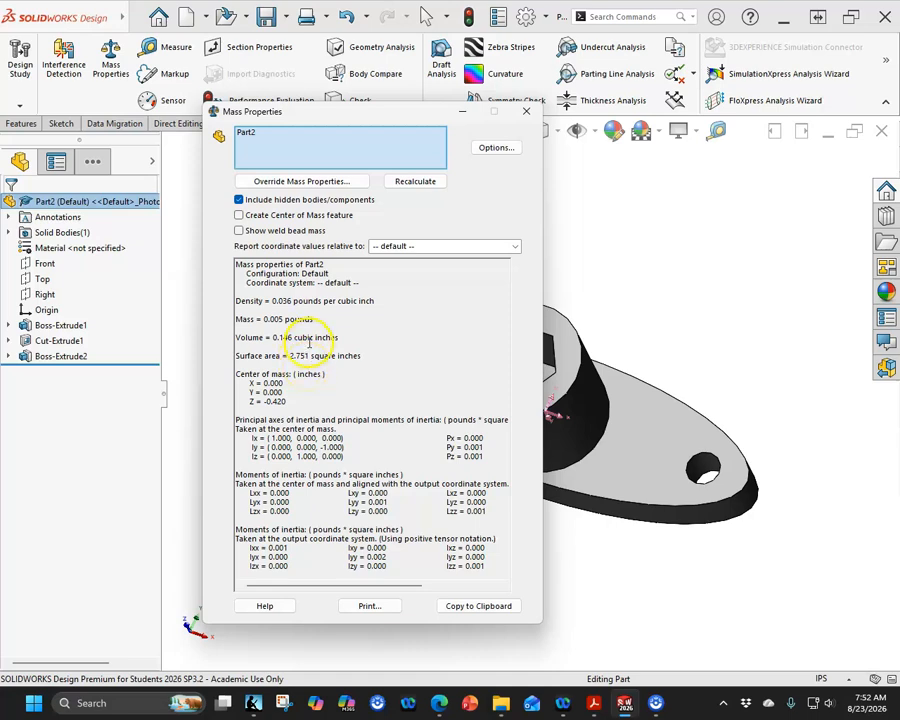
{"action": "left_click", "coordinate": [520, 112]}
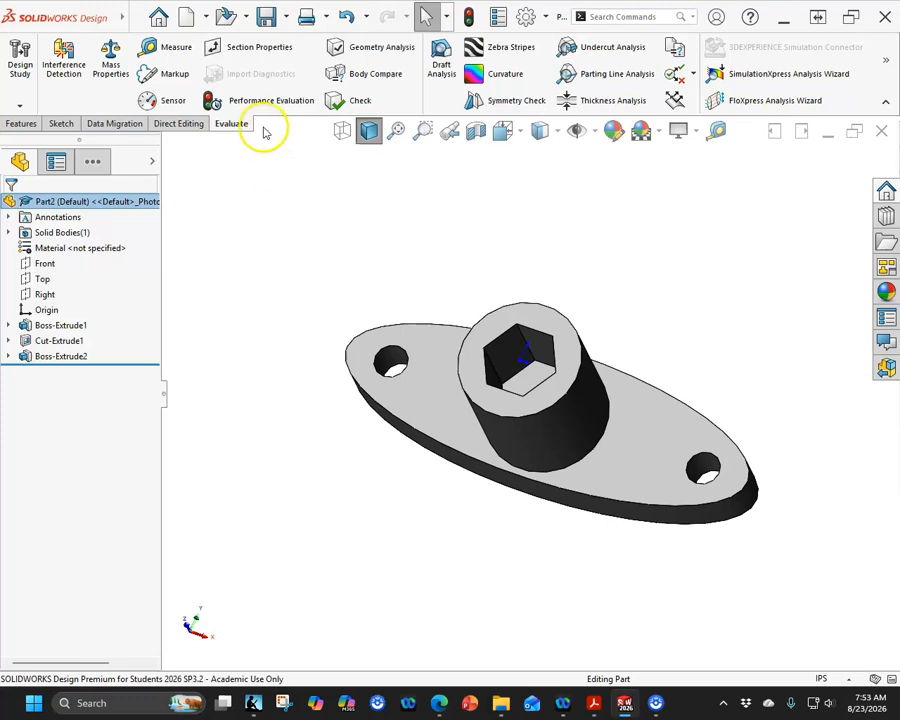
- Start saving the part and browse to My Drive > CSWA26F > Assign1 on the H: Google Drive
{"action": "left_click", "coordinate": [266, 16]}
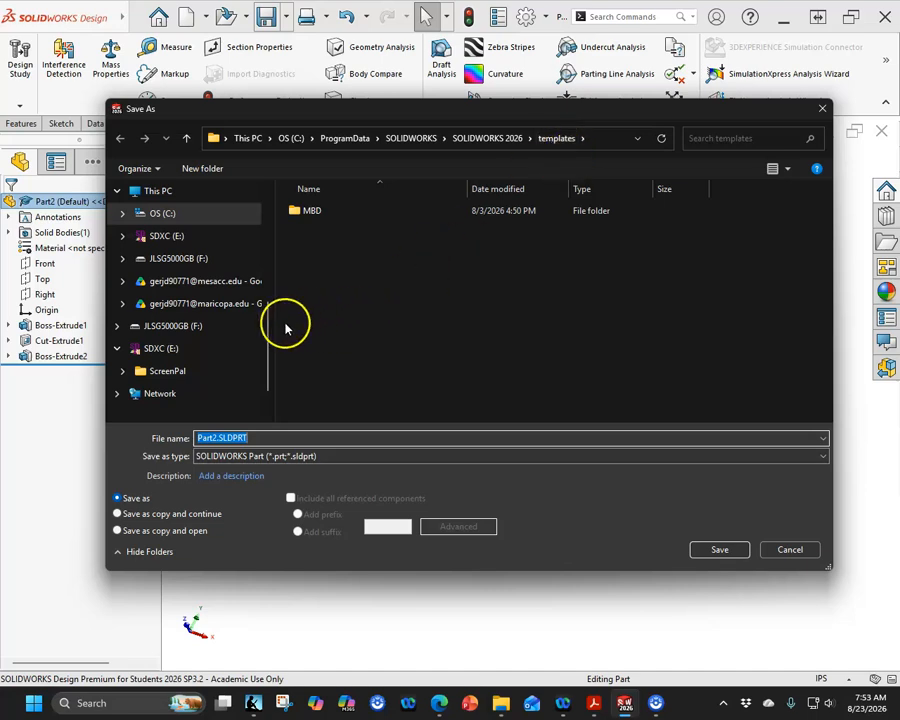
{"action": "left_click_drag", "start_coordinate": [271, 331], "coordinate": [270, 318]}
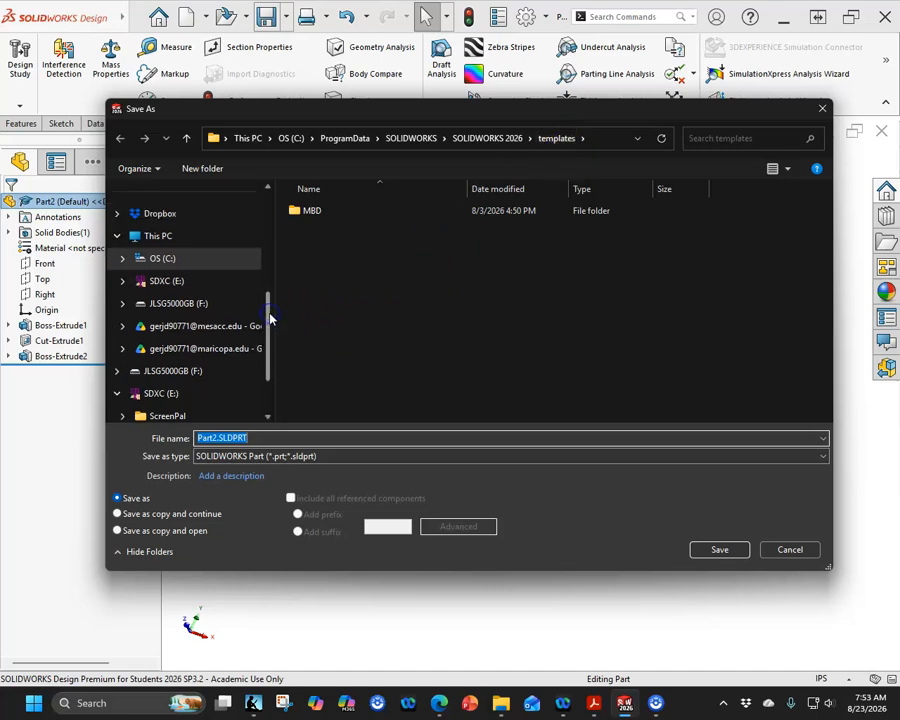
{"action": "left_click", "coordinate": [193, 352]}
{"action": "double_click", "coordinate": [320, 230]}
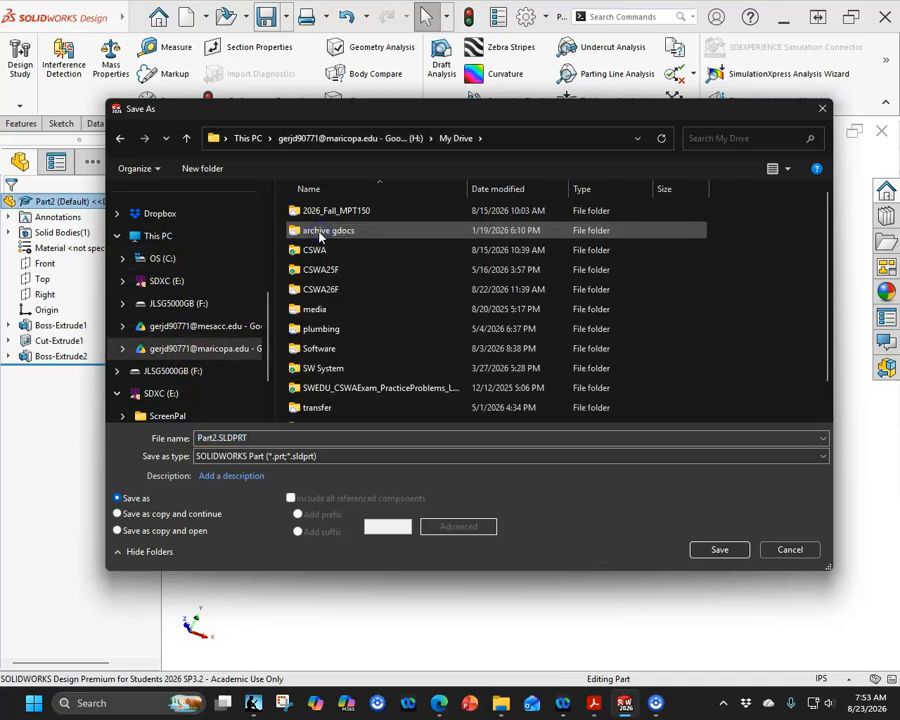
{"action": "double_click", "coordinate": [321, 289]}
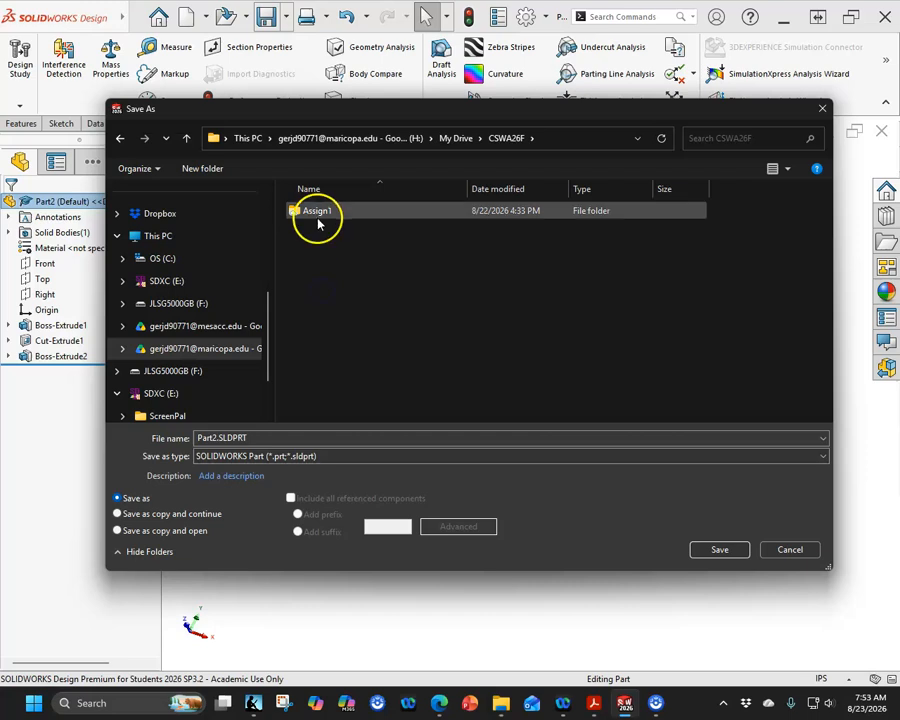
{"action": "double_click", "coordinate": [318, 214]}
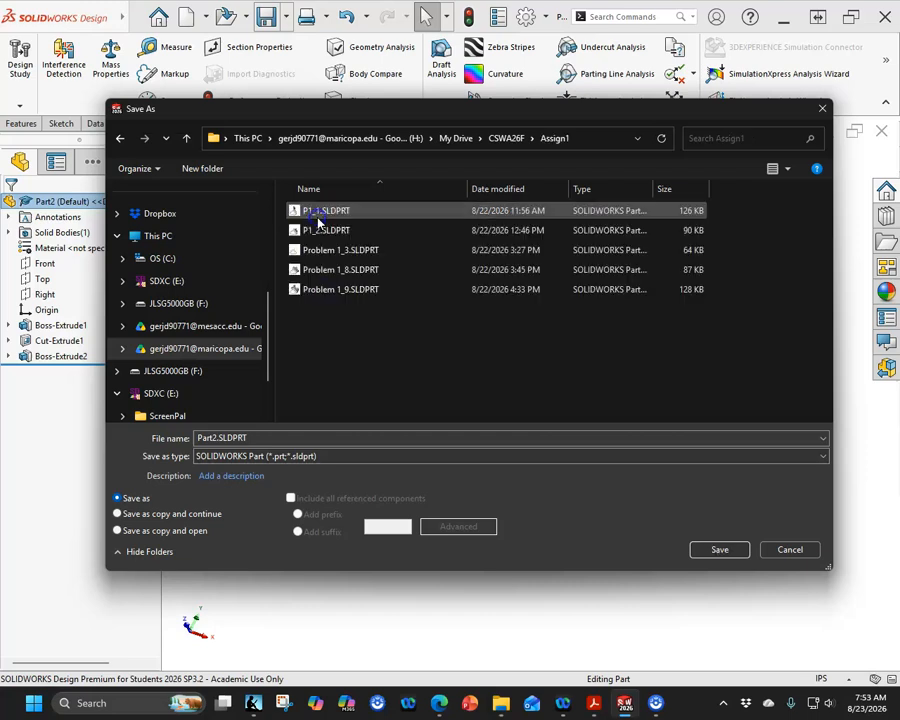
- Name the part file Problem 1_4 and save it as a SOLIDWORKS part in the Assign1 folder
{"action": "double_click", "coordinate": [212, 437]}
{"action": "left_click_drag", "start_coordinate": [217, 437], "coordinate": [201, 438]}
{"action": "type", "text": "Prob"}
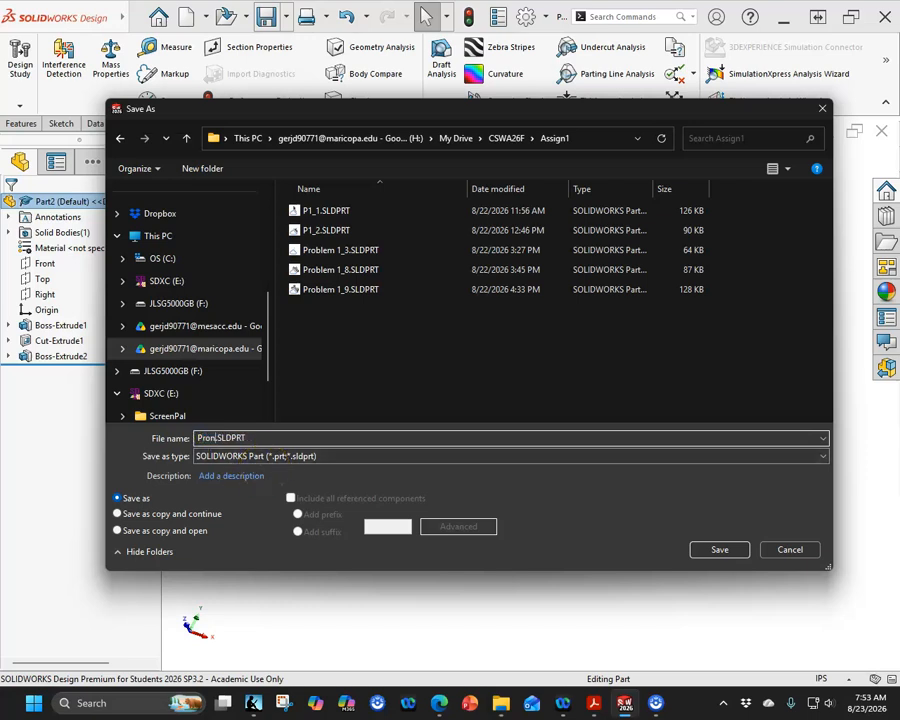
{"action": "type", "text": "lem 1_4"}
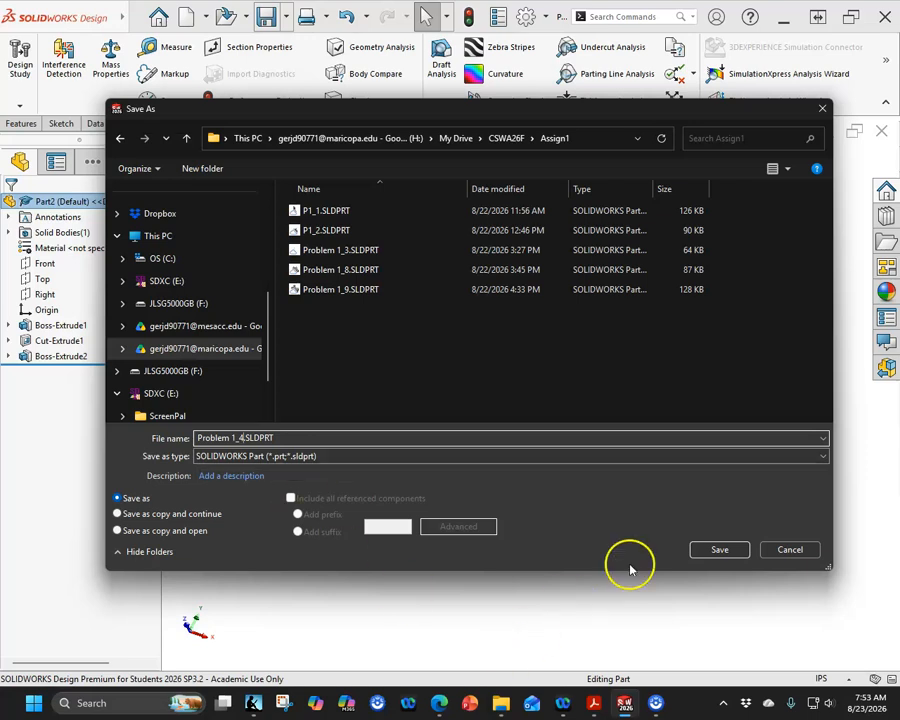
{"action": "left_click", "coordinate": [720, 549]}
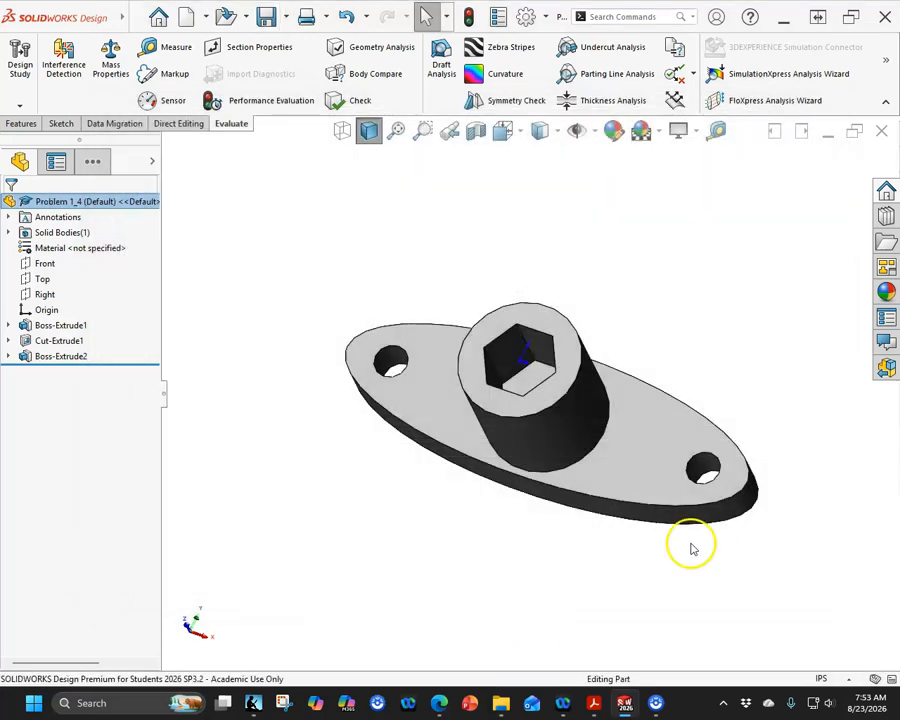